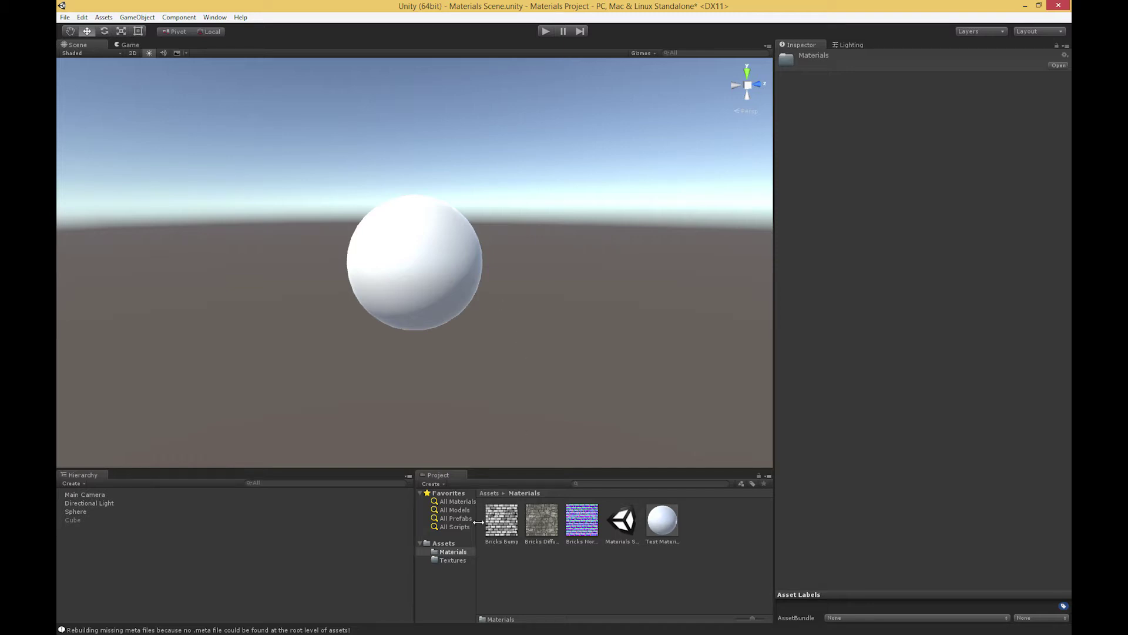
# - Reload the Materials Scene without saving and frame the sphere and cube in view
pyautogui.doubleClick(622, 520)
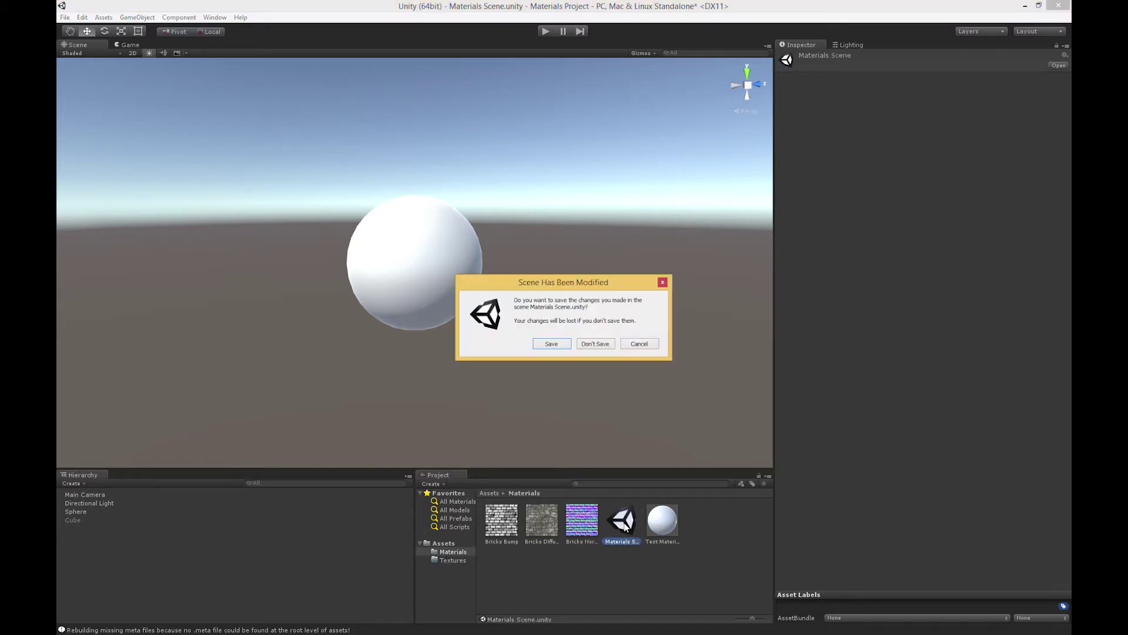
pyautogui.click(595, 345)
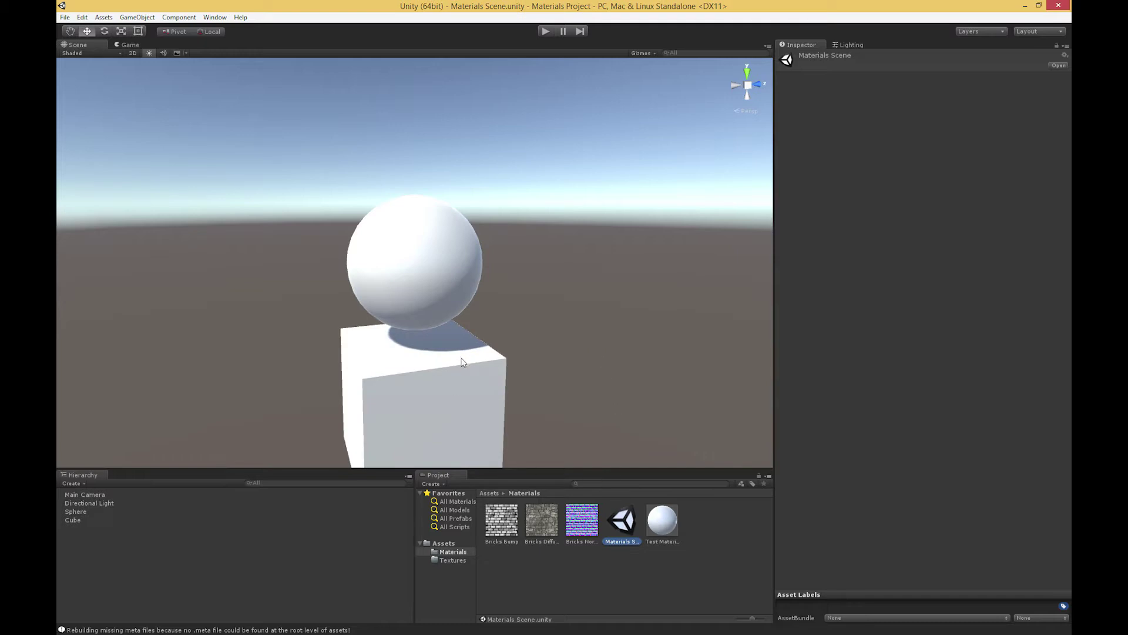
pyautogui.moveTo(528, 397); pyautogui.dragTo(524, 336, button='middle')
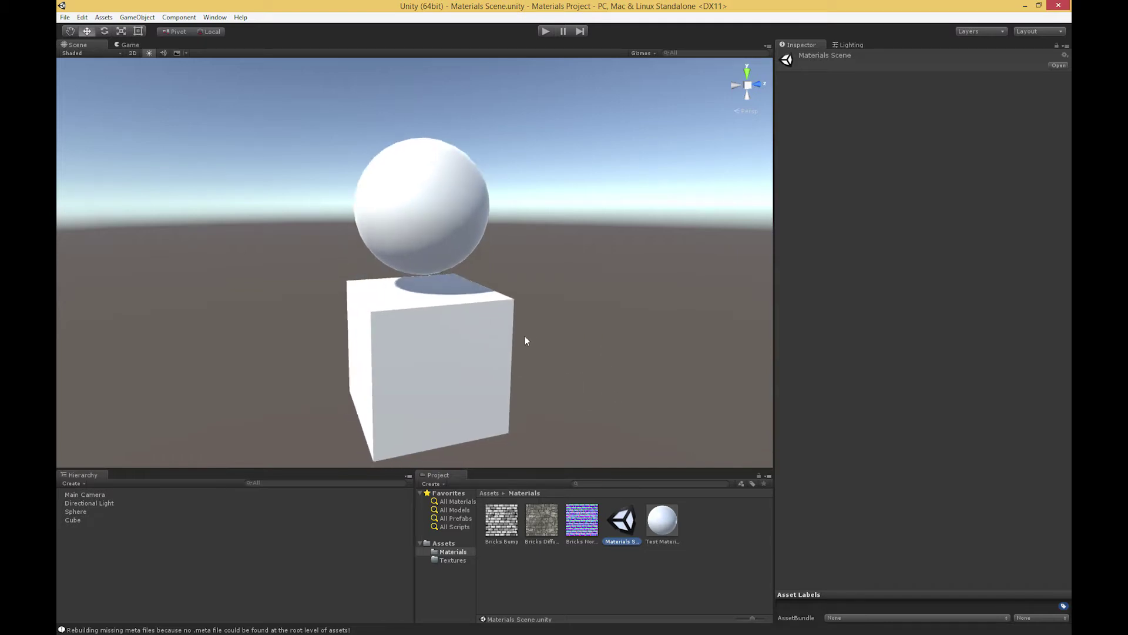
# - Deactivate the Cube and select the Sphere to check it uses Test Material
pyautogui.click(445, 380)
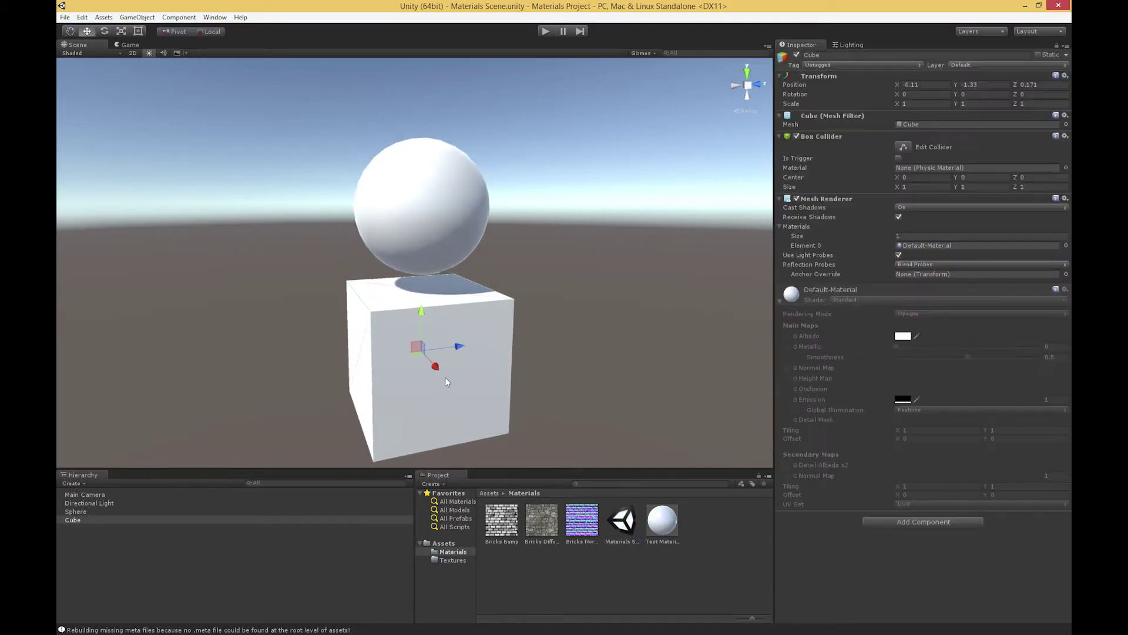
pyautogui.click(797, 55)
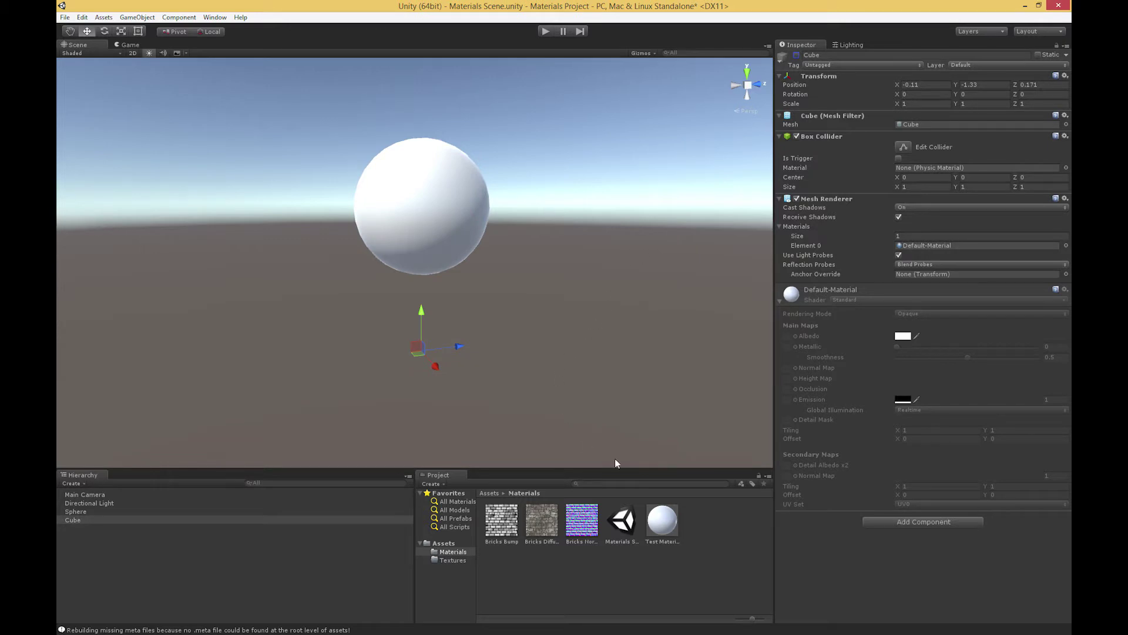
pyautogui.click(660, 527)
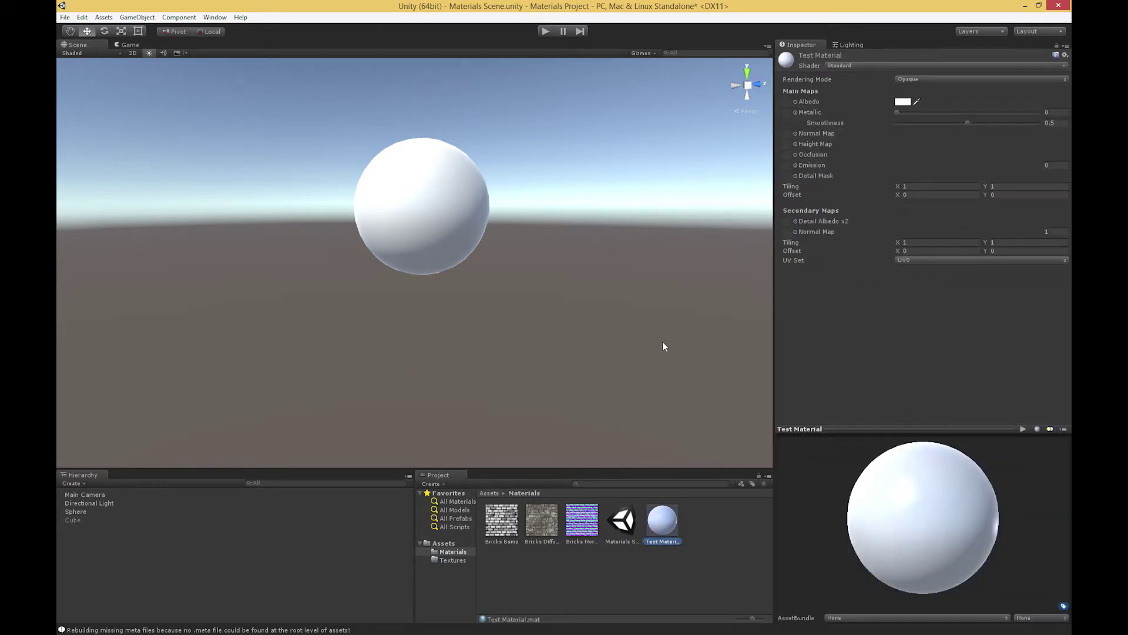
pyautogui.click(452, 226)
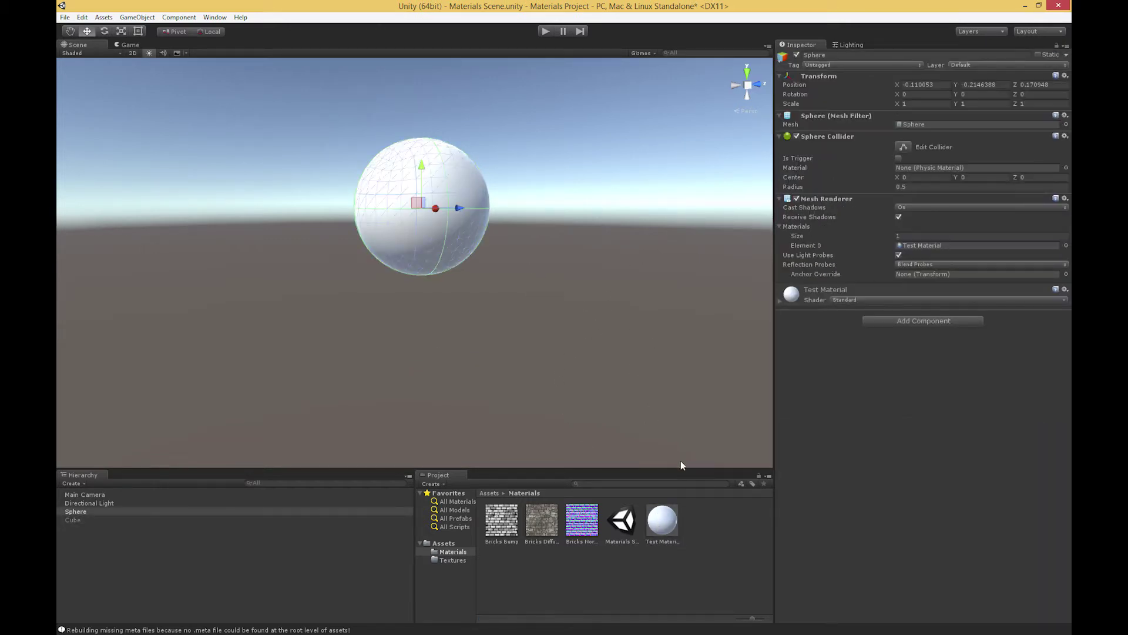
# - Select Test Material in the Project panel to show its Standard shader properties
pyautogui.click(660, 522)
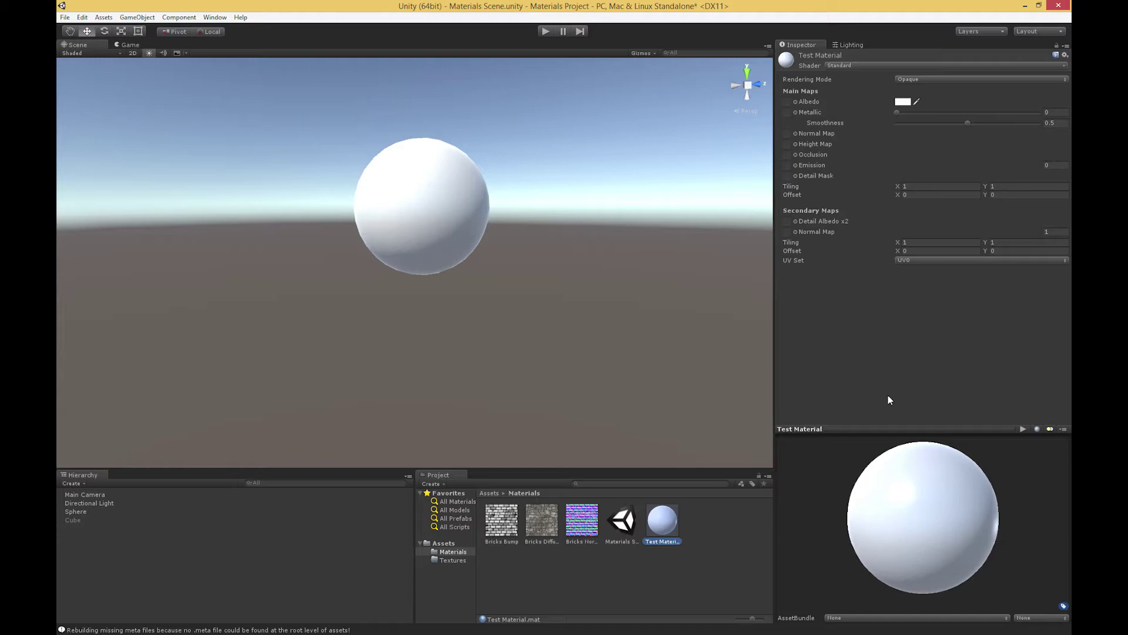
pyautogui.click(904, 103)
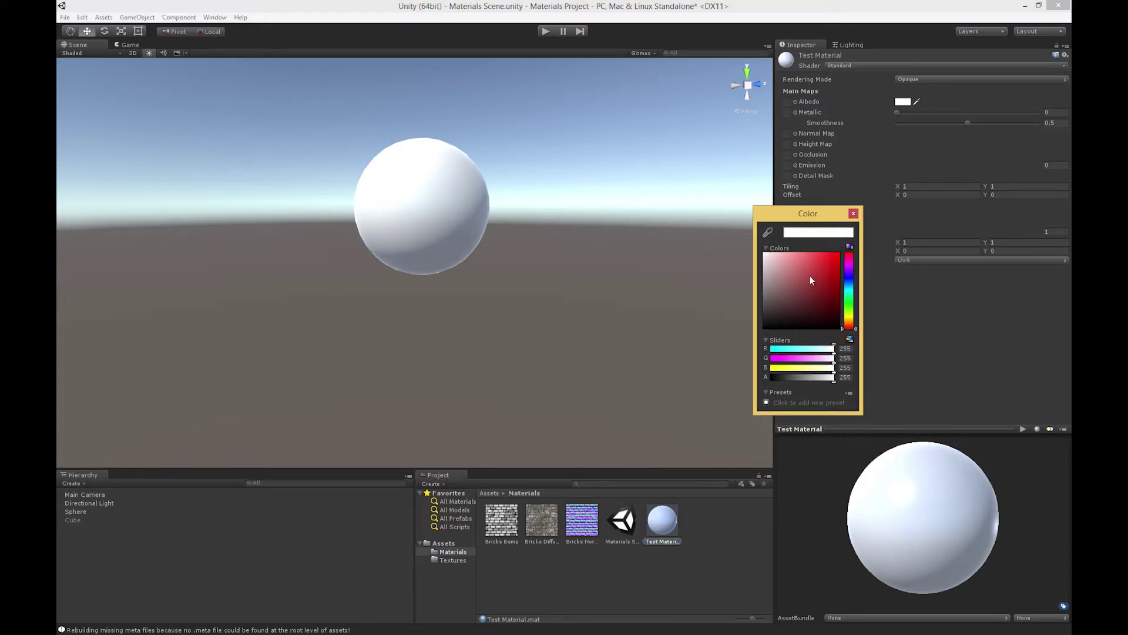
pyautogui.moveTo(808, 274); pyautogui.dragTo(842, 250)
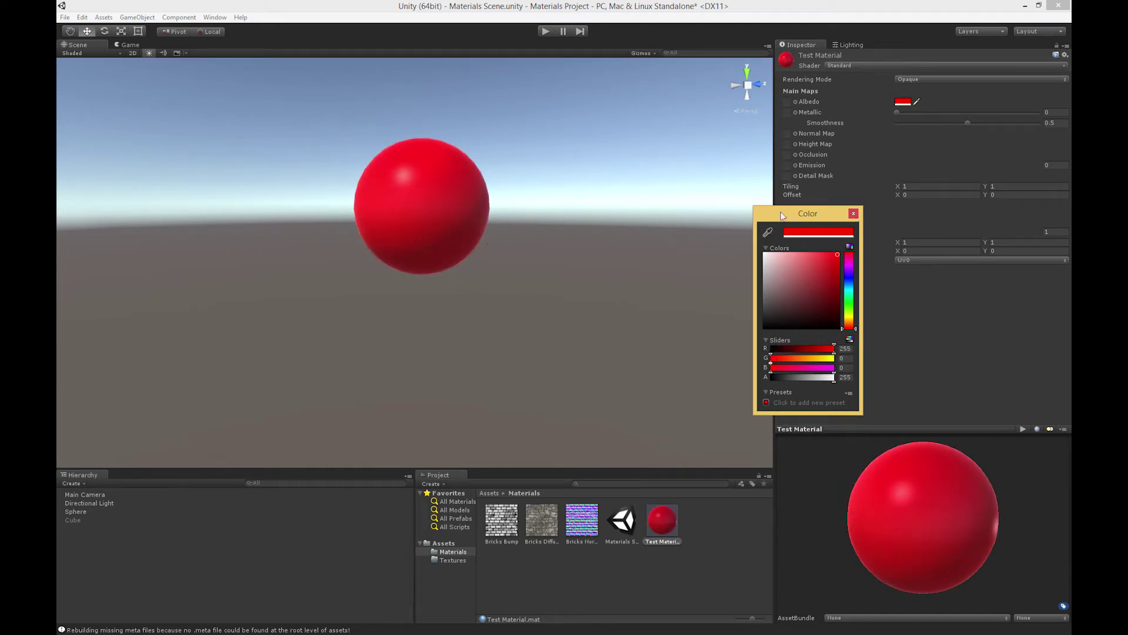
pyautogui.moveTo(837, 254); pyautogui.dragTo(764, 252)
pyautogui.click(854, 213)
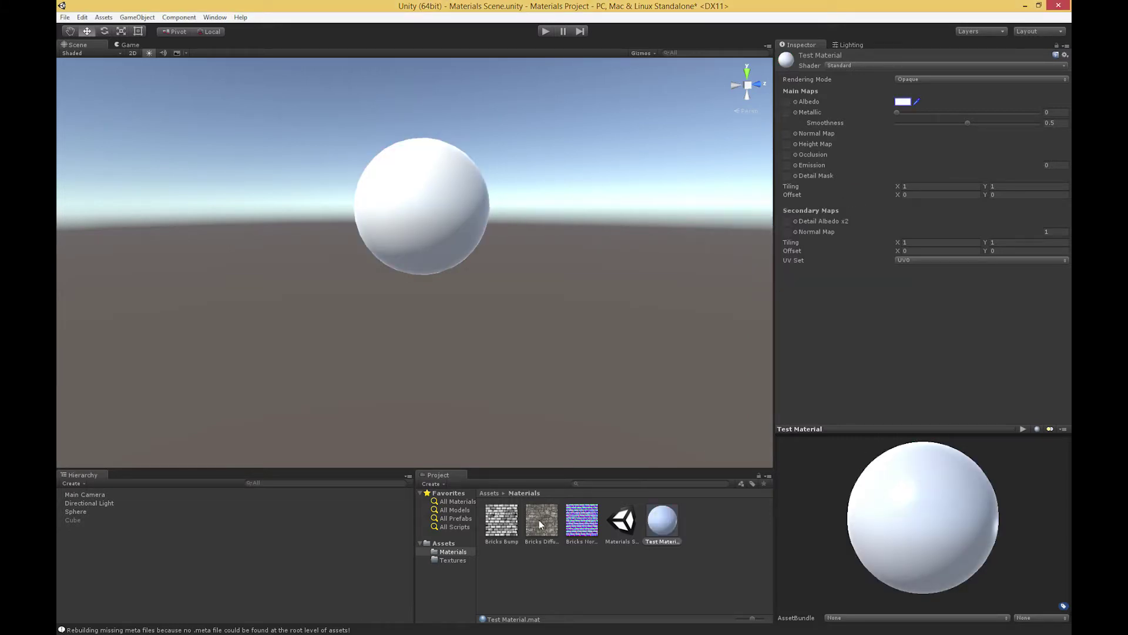
# - Assign the Bricks Diffuse texture to Test Material's Albedo and orbit around the brick sphere
pyautogui.moveTo(826, 511); pyautogui.dragTo(789, 101)
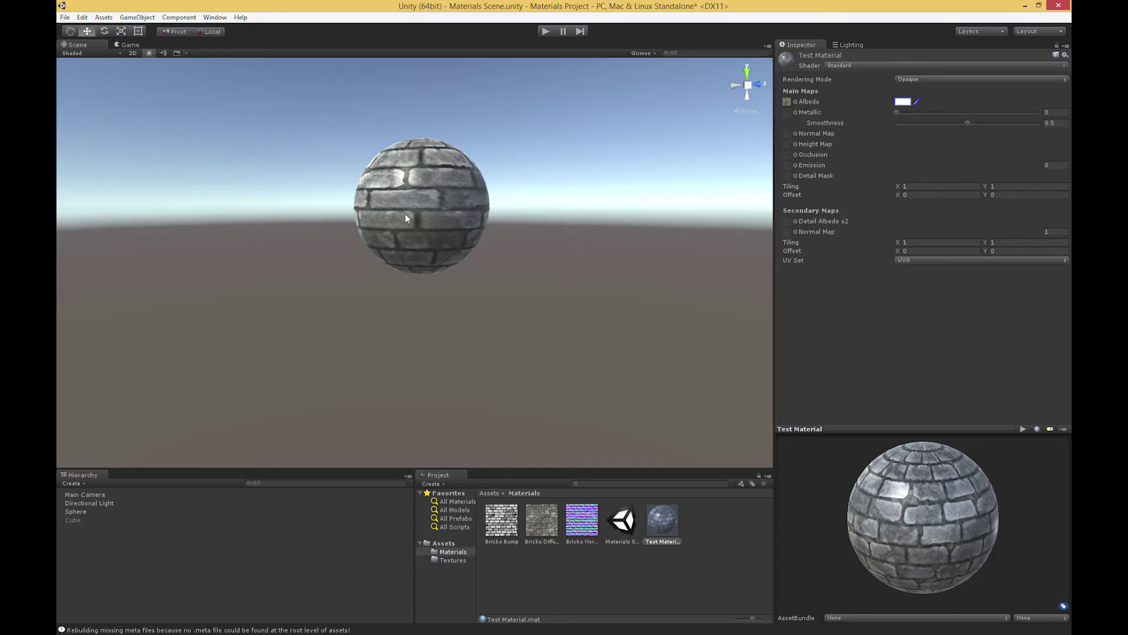
pyautogui.keyDown('alt'); pyautogui.moveTo(445, 210); pyautogui.dragTo(443, 257); pyautogui.keyUp('alt')
pyautogui.keyDown('alt'); pyautogui.moveTo(416, 209); pyautogui.dragTo(438, 231); pyautogui.keyUp('alt')
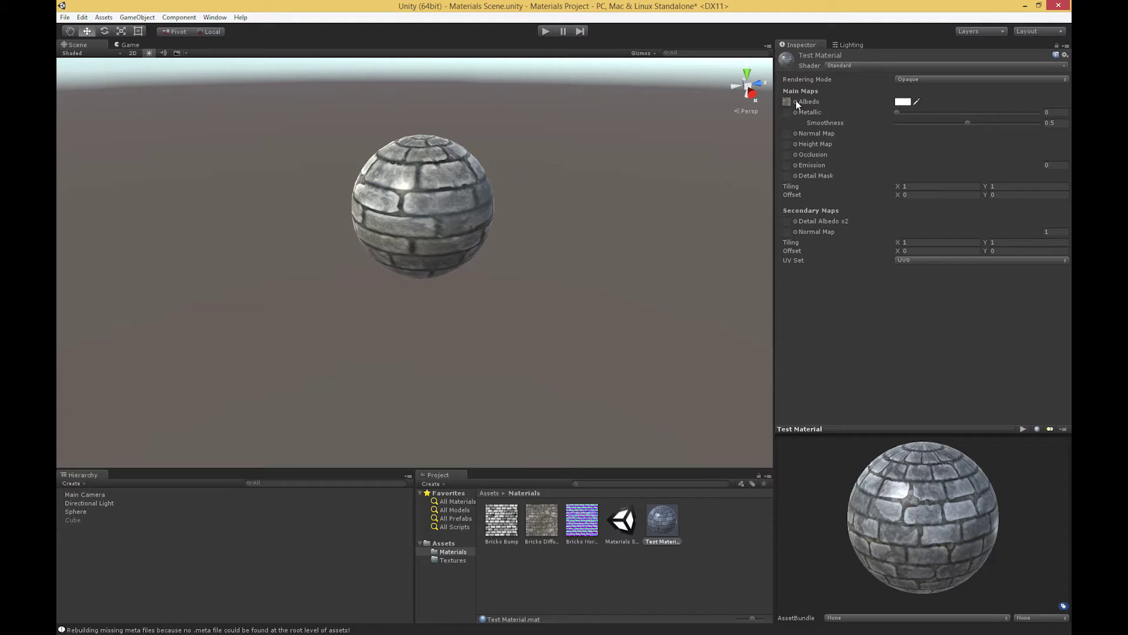
# - Delete the brick texture from Test Material's Albedo slot
pyautogui.press('Delete')
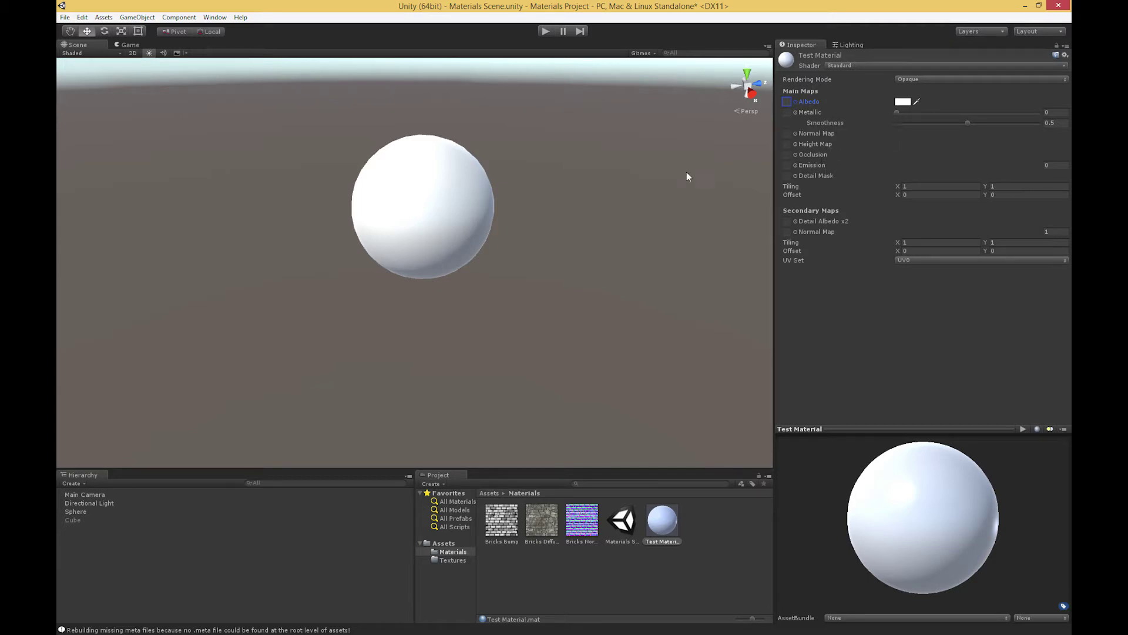
# - Keep Metallic at 0 and raise Smoothness to 1 for a mirror-like horizon reflection
pyautogui.keyDown('alt'); pyautogui.moveTo(533, 277); pyautogui.dragTo(780, 240); pyautogui.keyUp('alt')
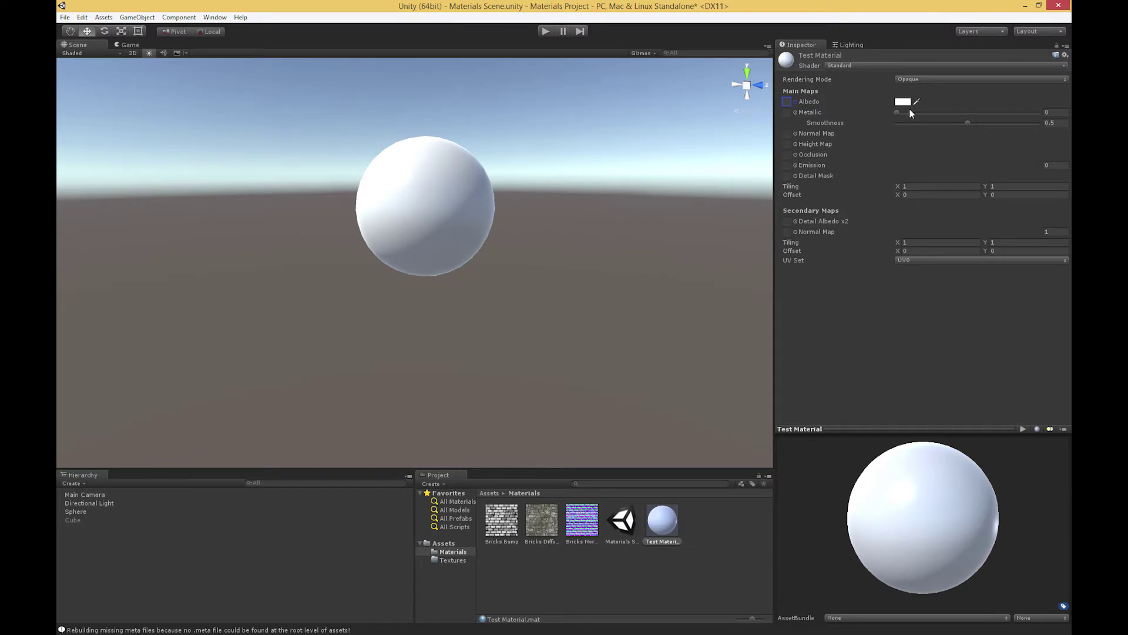
pyautogui.moveTo(898, 112)
pyautogui.mouseDown()
pyautogui.moveTo(1048, 111)
pyautogui.moveTo(889, 108)
pyautogui.mouseUp()
pyautogui.moveTo(967, 122); pyautogui.dragTo(1028, 117)
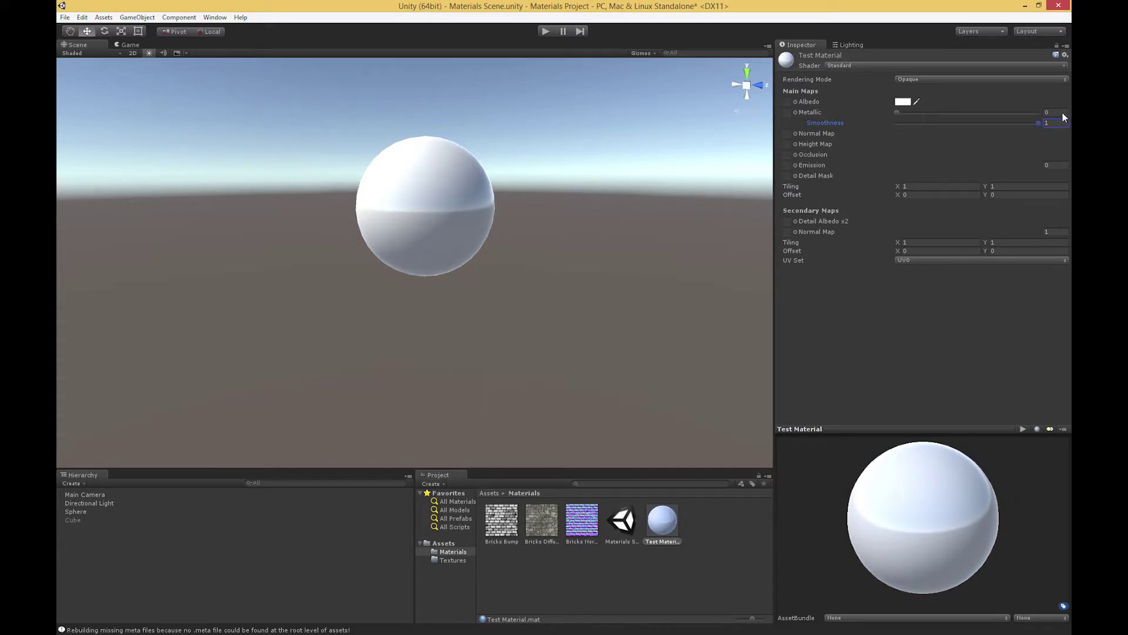
pyautogui.moveTo(446, 242)
pyautogui.keyDown('alt'); pyautogui.mouseDown()
pyautogui.moveTo(361, 236)
pyautogui.moveTo(441, 235)
pyautogui.mouseUp(); pyautogui.keyUp('alt')
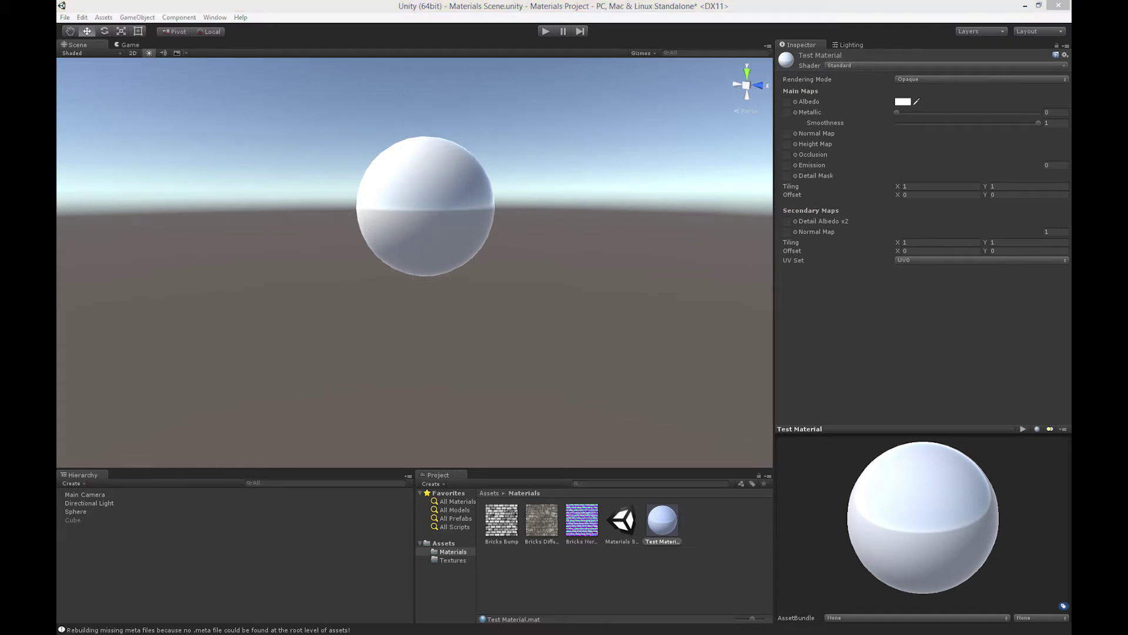
pyautogui.press('alt')
pyautogui.hotkey('alt', 'Tab')
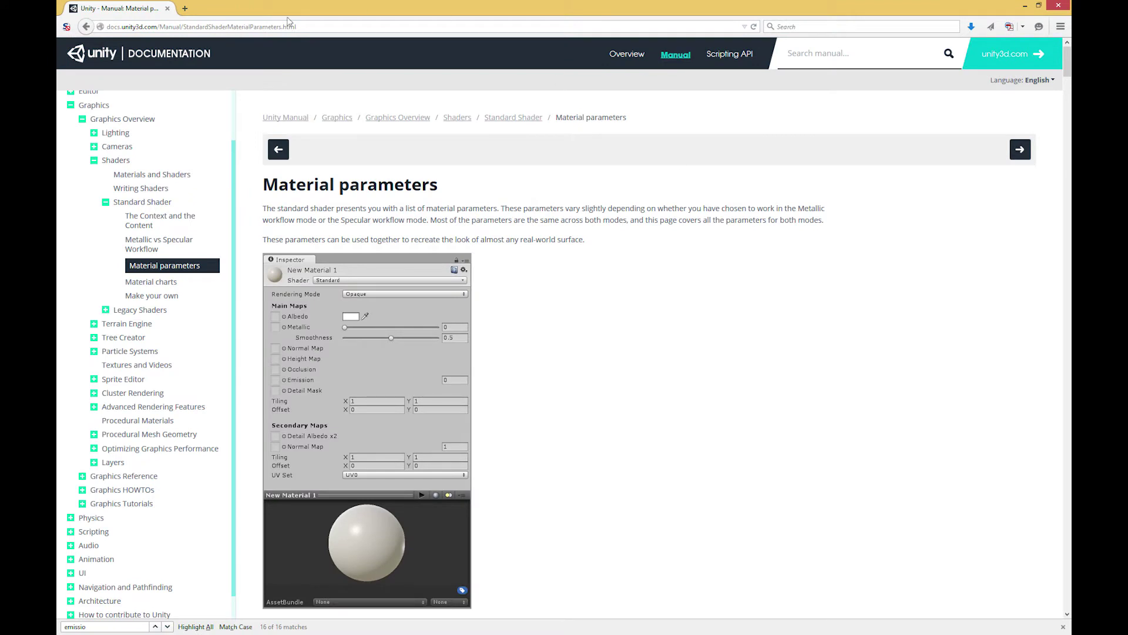
pyautogui.hotkey('ctrl', 'l')
pyautogui.click(469, 221)
pyautogui.scroll(-5, 511, 194)
pyautogui.scroll(-4, 516, 194)
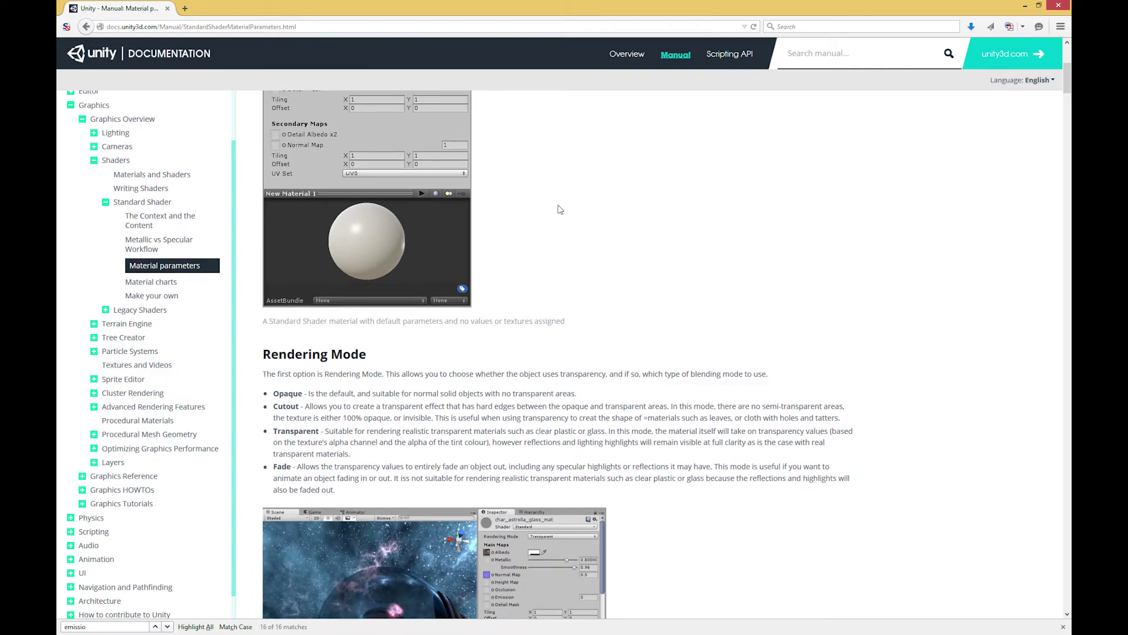
pyautogui.scroll(-20, 564, 212)
pyautogui.scroll(-18, 625, 221)
pyautogui.scroll(-20, 296, 252)
pyautogui.scroll(-20, 340, 216)
pyautogui.scroll(-20, 367, 231)
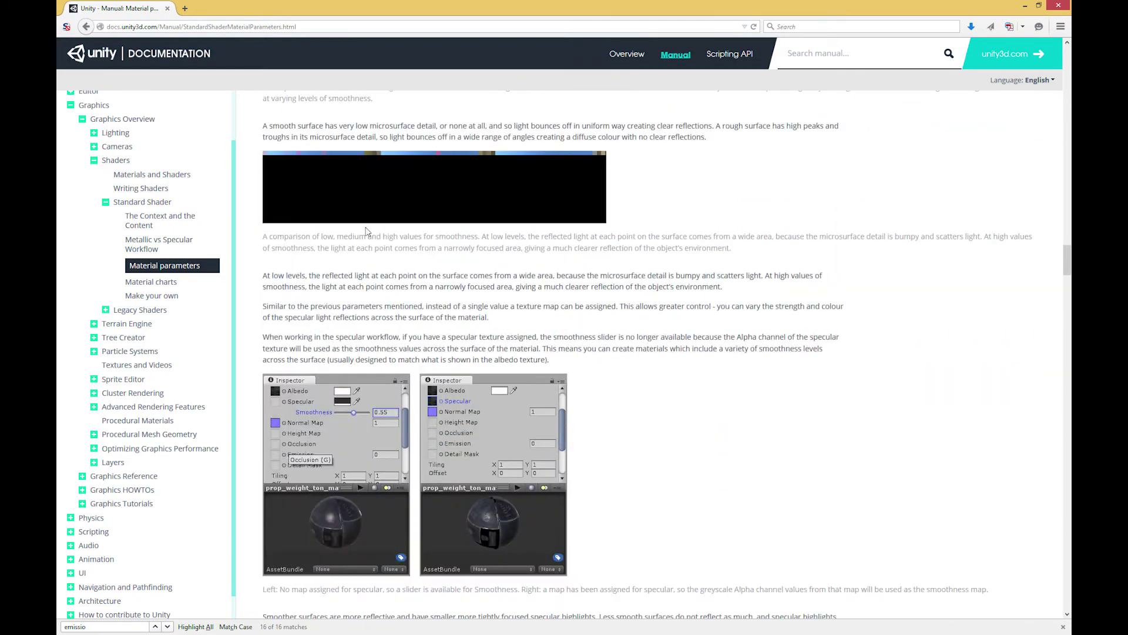
pyautogui.scroll(18, 366, 233)
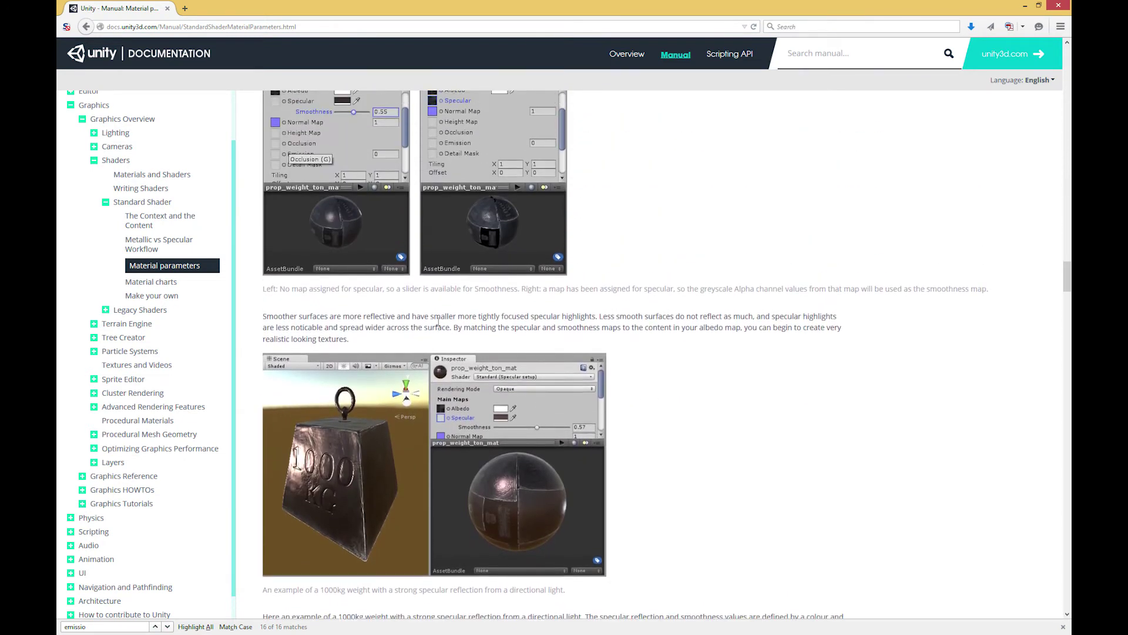
pyautogui.scroll(10, 438, 324)
pyautogui.scroll(9, 405, 317)
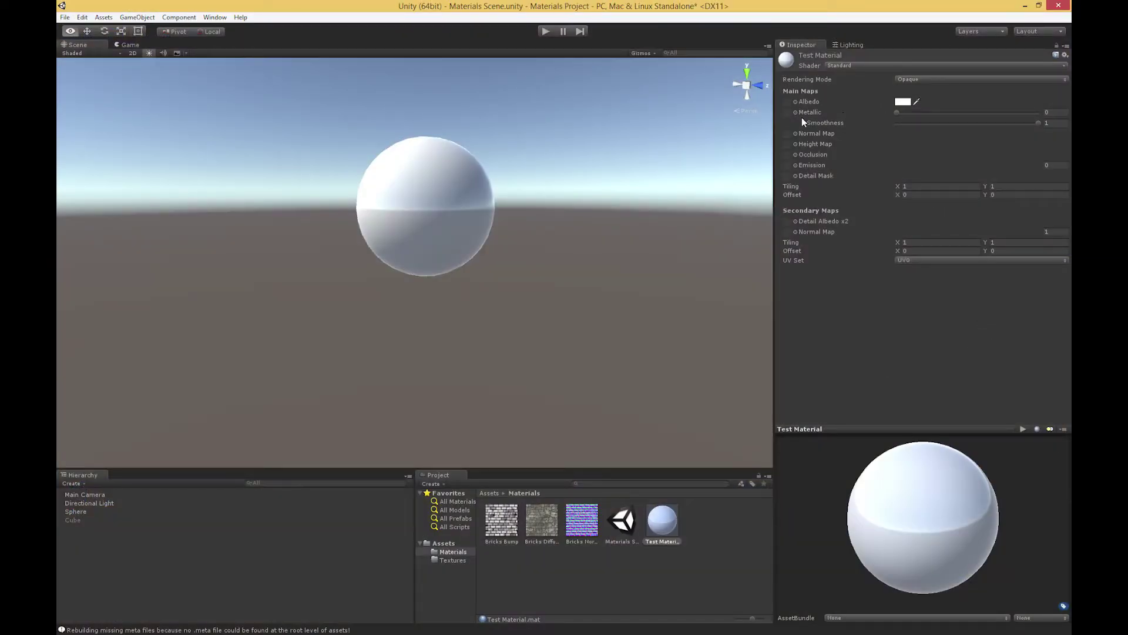
# - Switch to the Firefox Unity manual at the Specular parameter section
pyautogui.hotkey('alt', 'Tab')
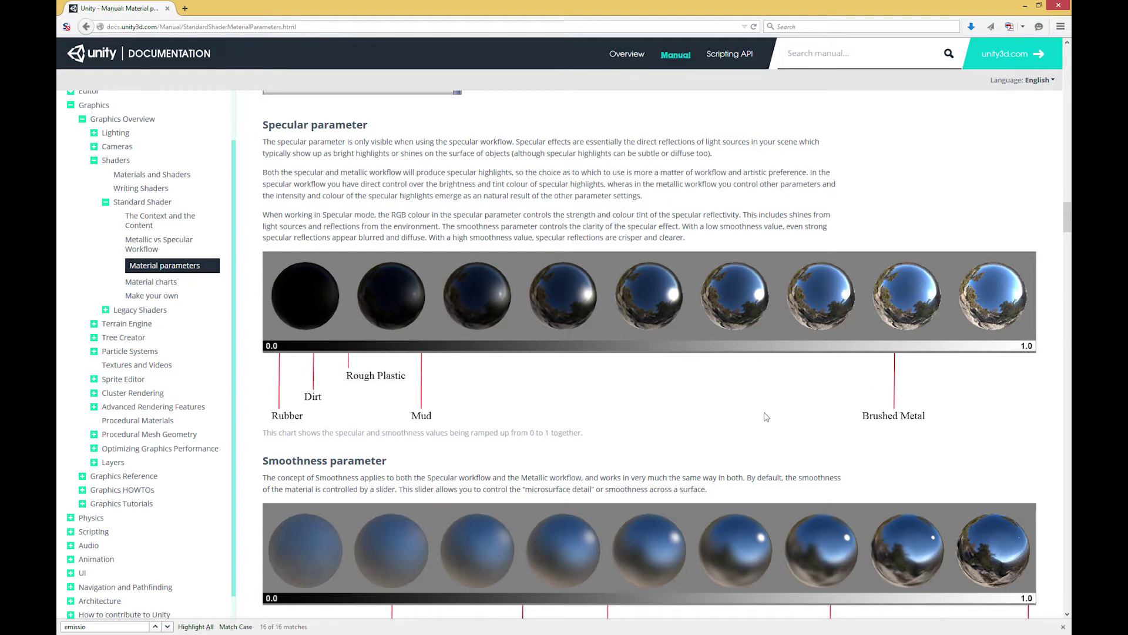
# - Read through the manual's Smoothness parameter section, then return to the Unity editor
pyautogui.scroll(-2, 850, 417)
pyautogui.scroll(-3, 661, 347)
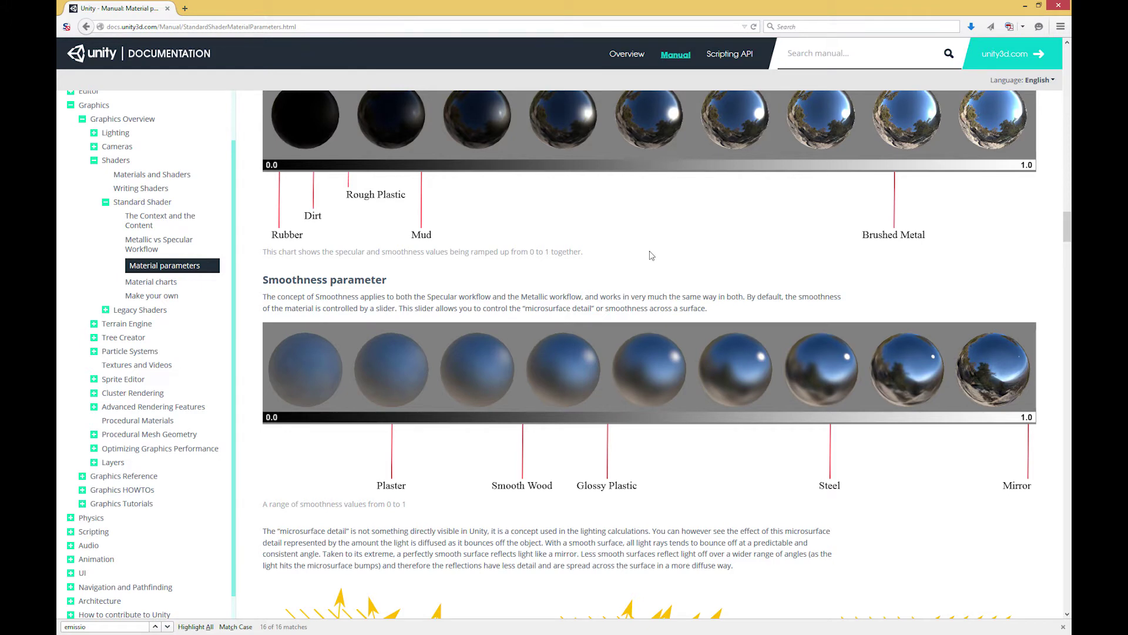
pyautogui.scroll(-5, 646, 270)
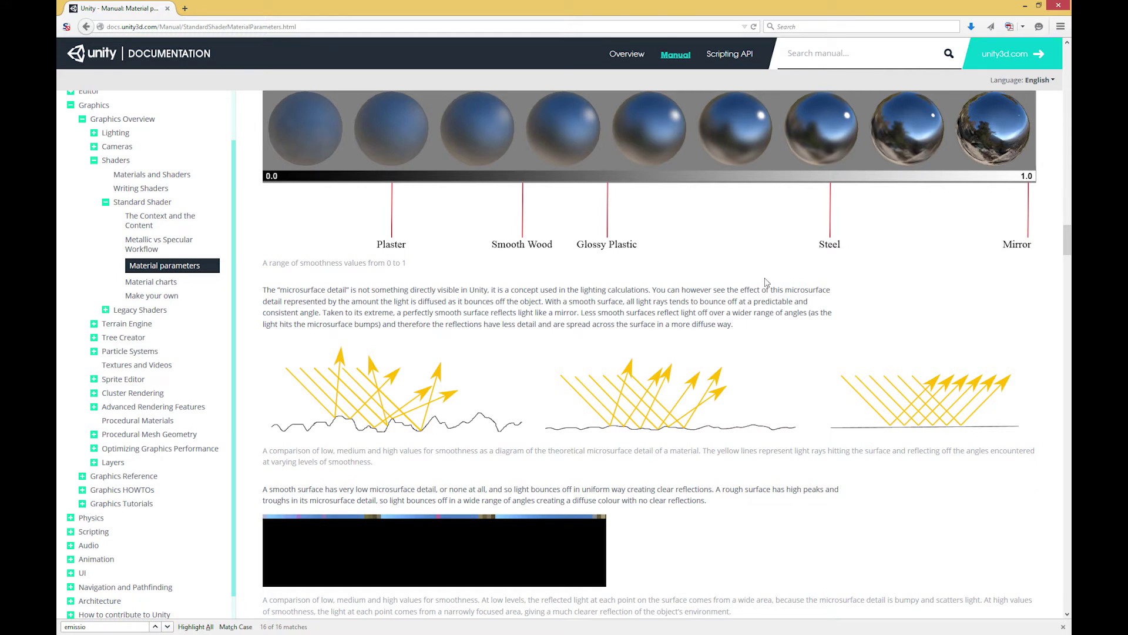
pyautogui.hotkey('alt', 'Tab')
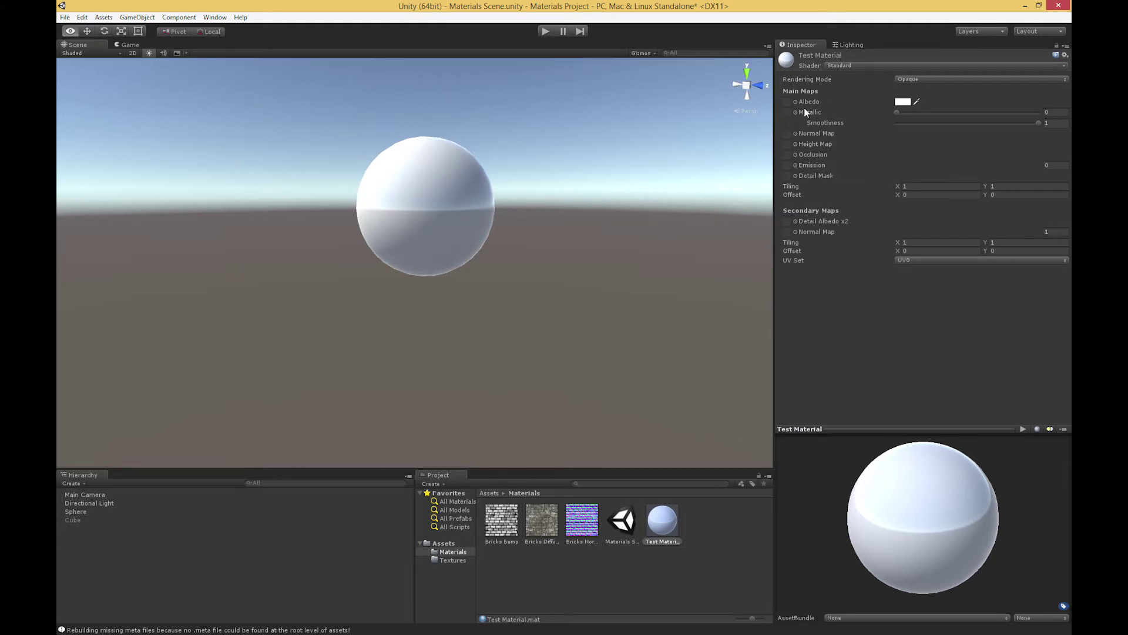
# - Set Test Material's shader to Standard (Specular setup), briefly comparing it with Standard
pyautogui.click(849, 65)
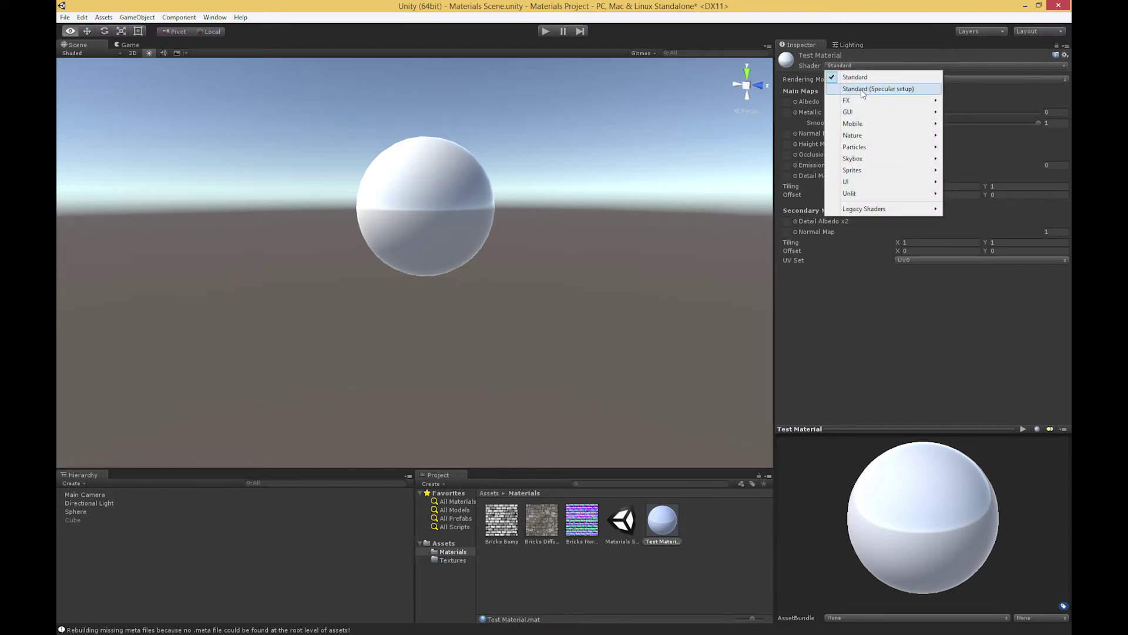
pyautogui.click(862, 90)
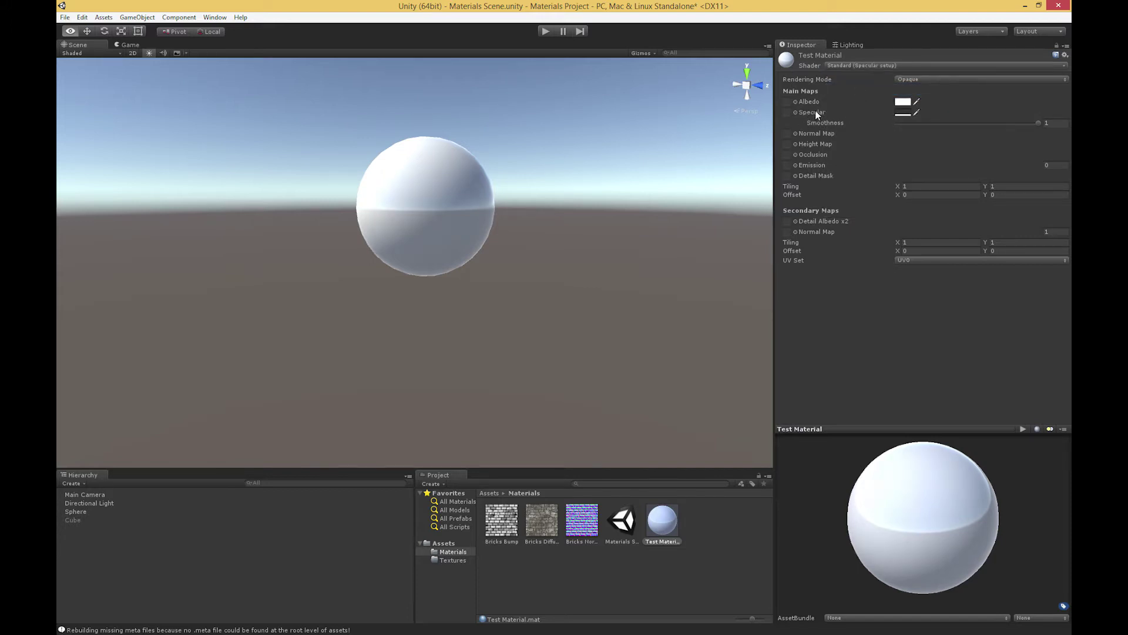
pyautogui.click(867, 65)
pyautogui.click(867, 76)
pyautogui.click(848, 65)
pyautogui.click(856, 88)
# - Review the Unity manual's Material charts page in Firefox, then return to Unity
pyautogui.hotkey('alt', 'Tab')
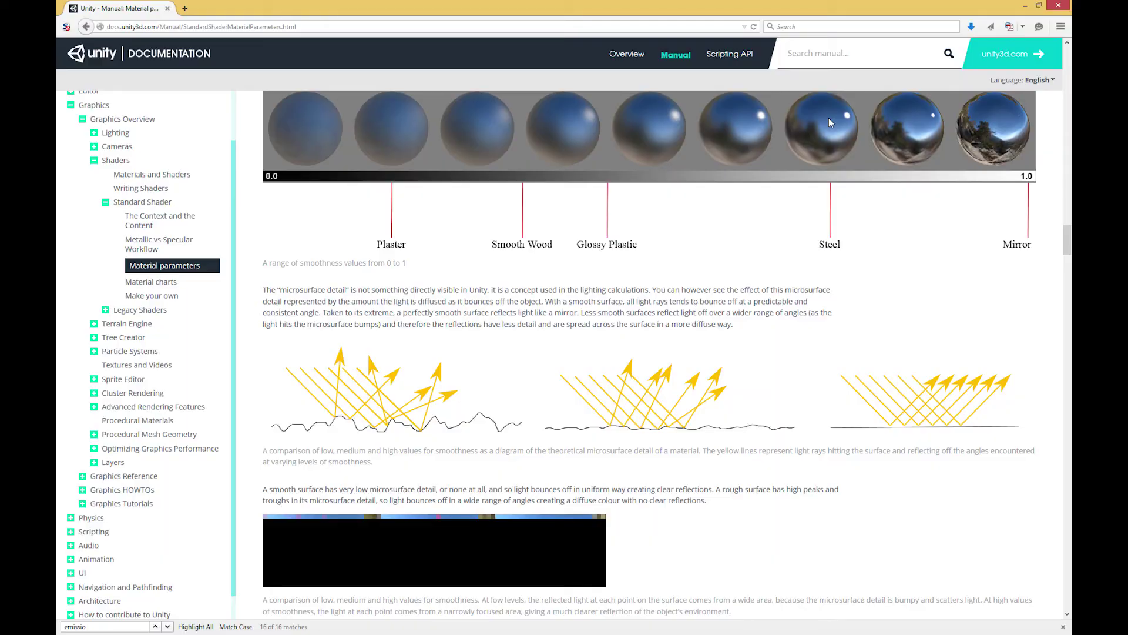
pyautogui.click(151, 283)
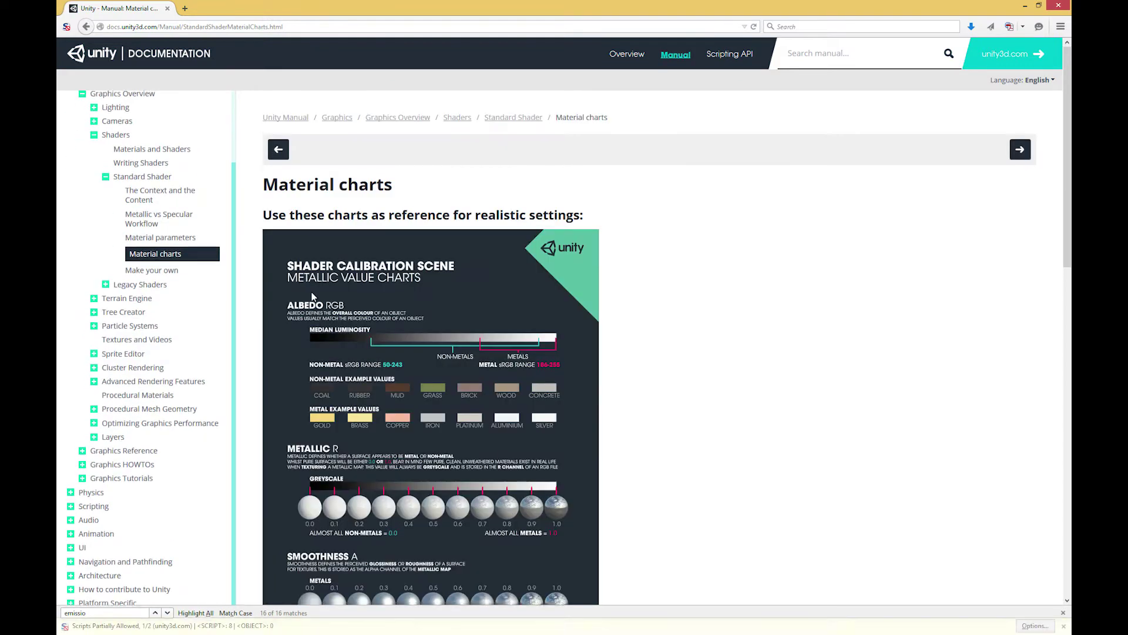
pyautogui.scroll(-3, 679, 265)
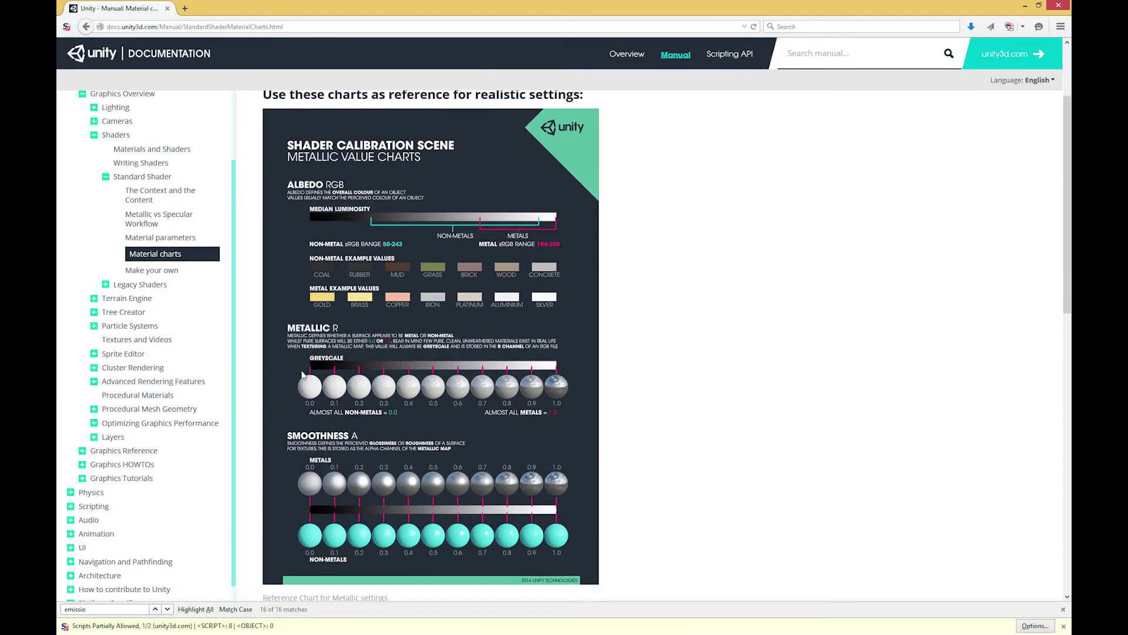
pyautogui.scroll(-1, 451, 453)
pyautogui.scroll(-10, 450, 456)
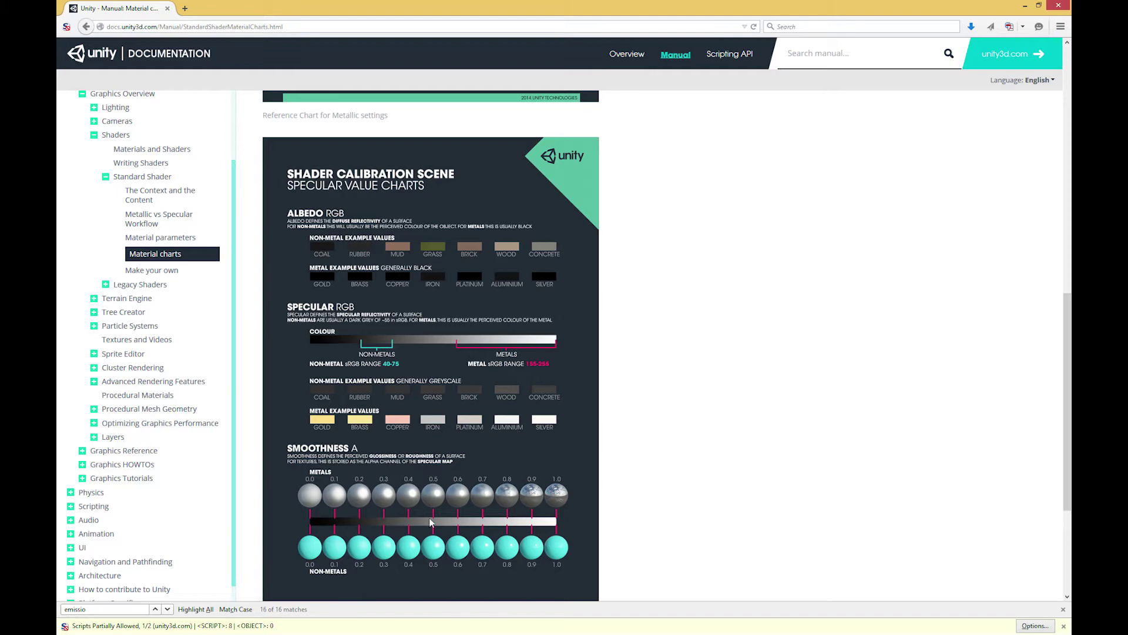
pyautogui.scroll(2, 588, 470)
pyautogui.scroll(6, 576, 447)
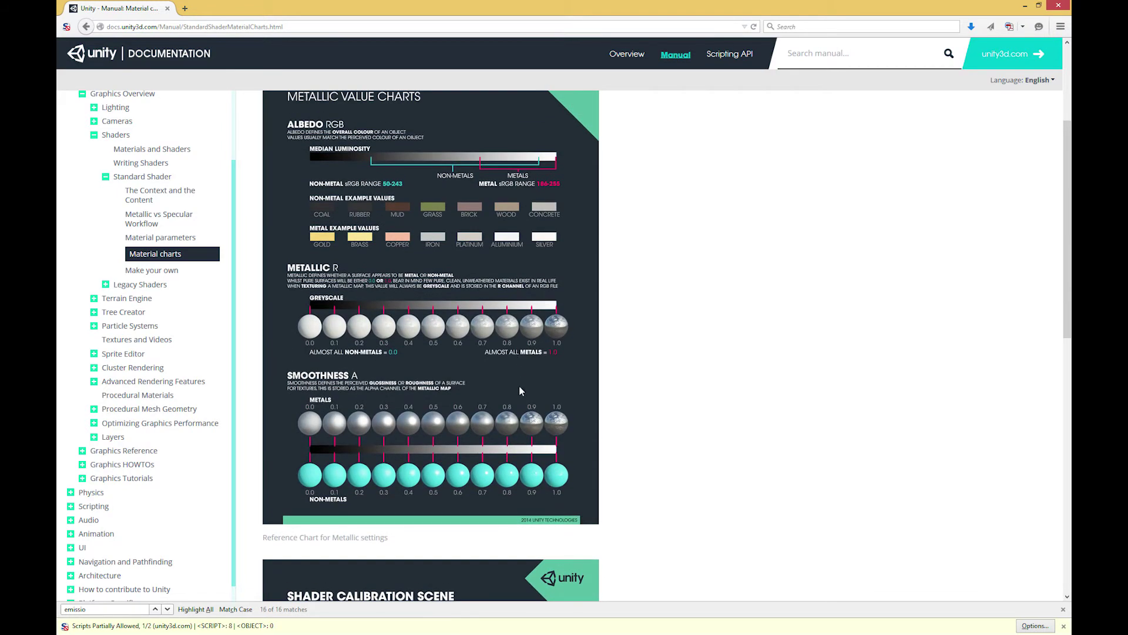
pyautogui.scroll(-9, 564, 444)
pyautogui.scroll(-1, 558, 442)
pyautogui.scroll(12, 569, 428)
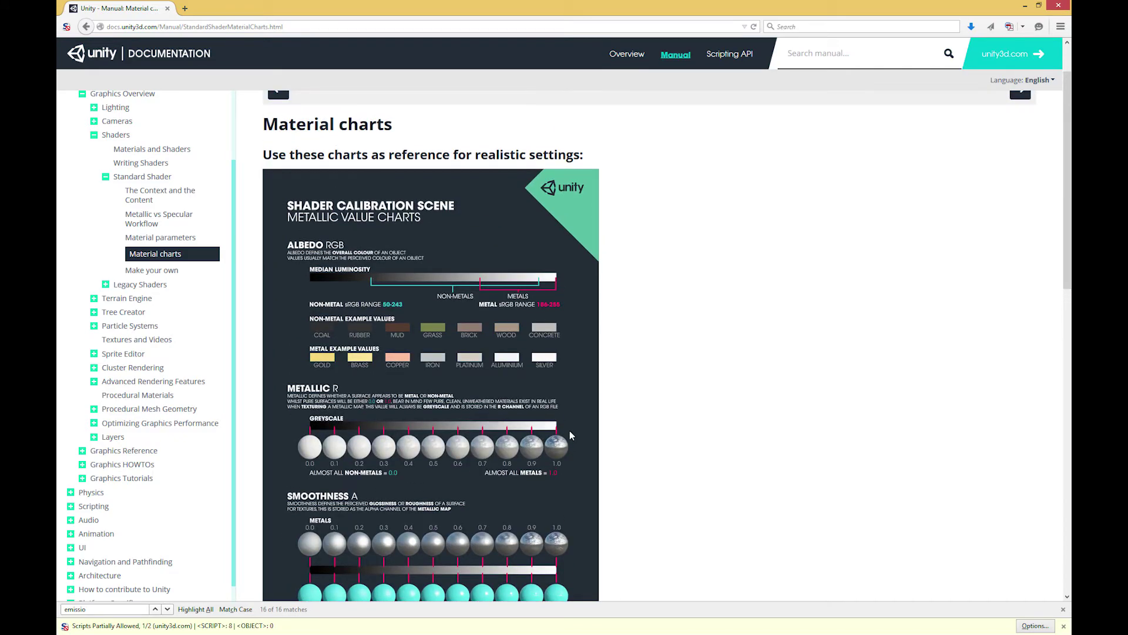
pyautogui.hotkey('alt', 'Tab')
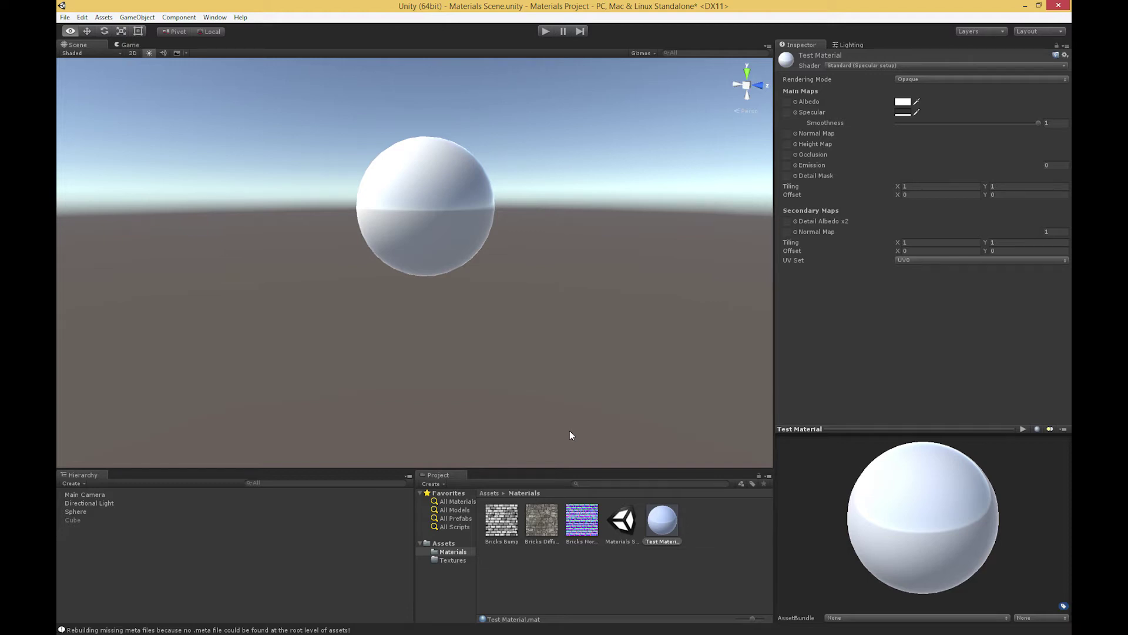
# - Switch Test Material's shader back to Standard, restoring Metallic 0 instead of Specular colour
pyautogui.click(873, 66)
pyautogui.click(867, 72)
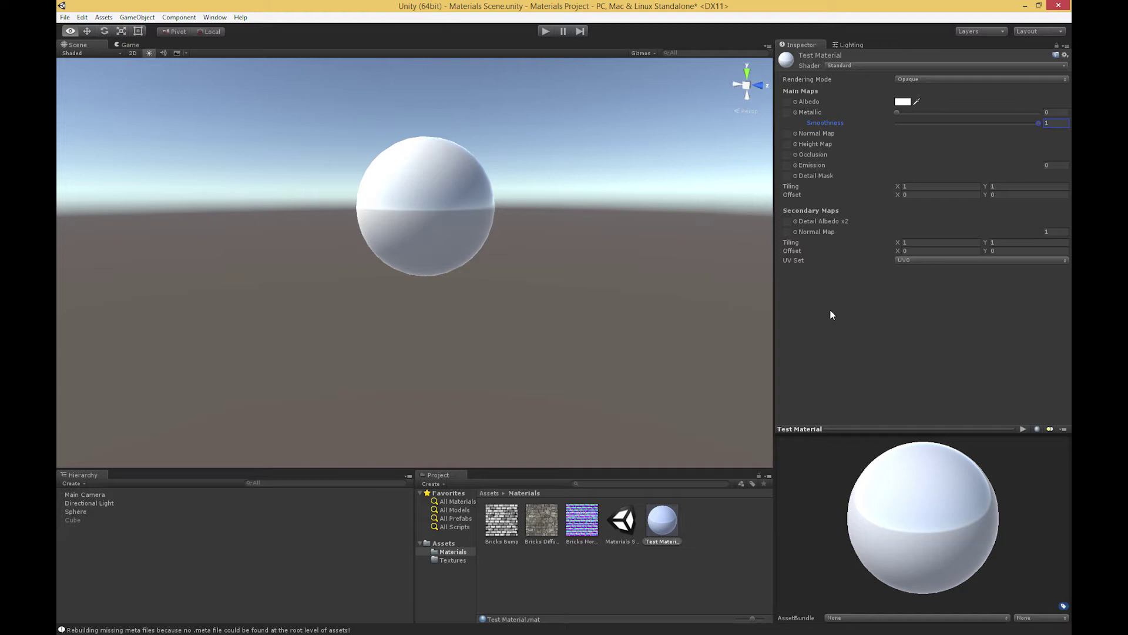
# - Put Bricks Normal in Test Material's Normal Map slot and orbit to view the brick relief
pyautogui.moveTo(582, 523); pyautogui.dragTo(788, 135)
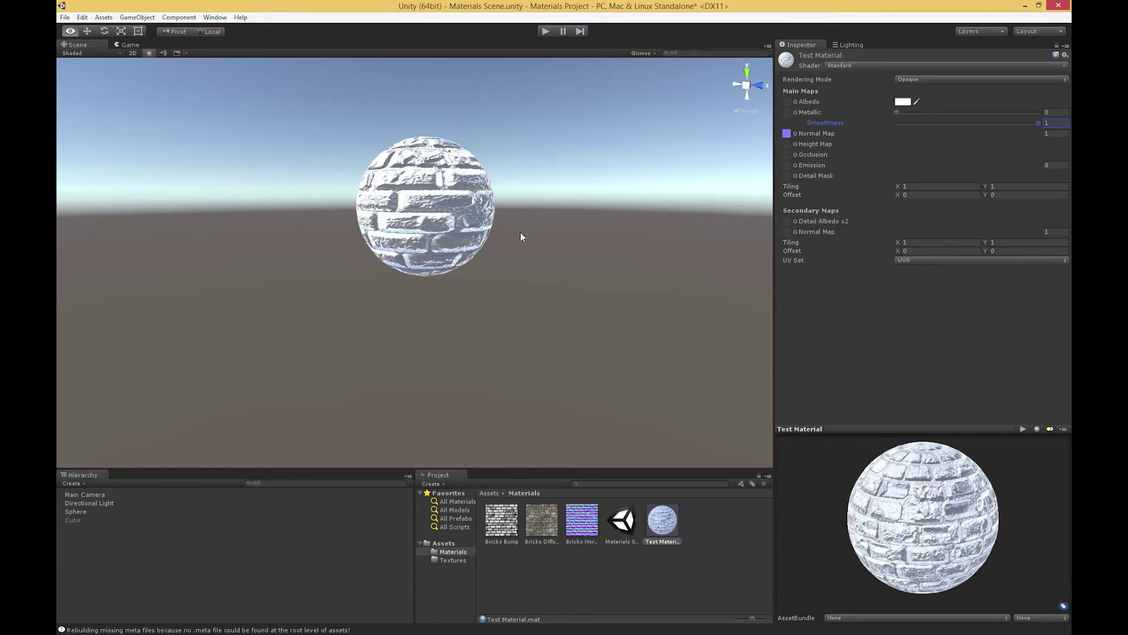
pyautogui.scroll(3, 438, 219)
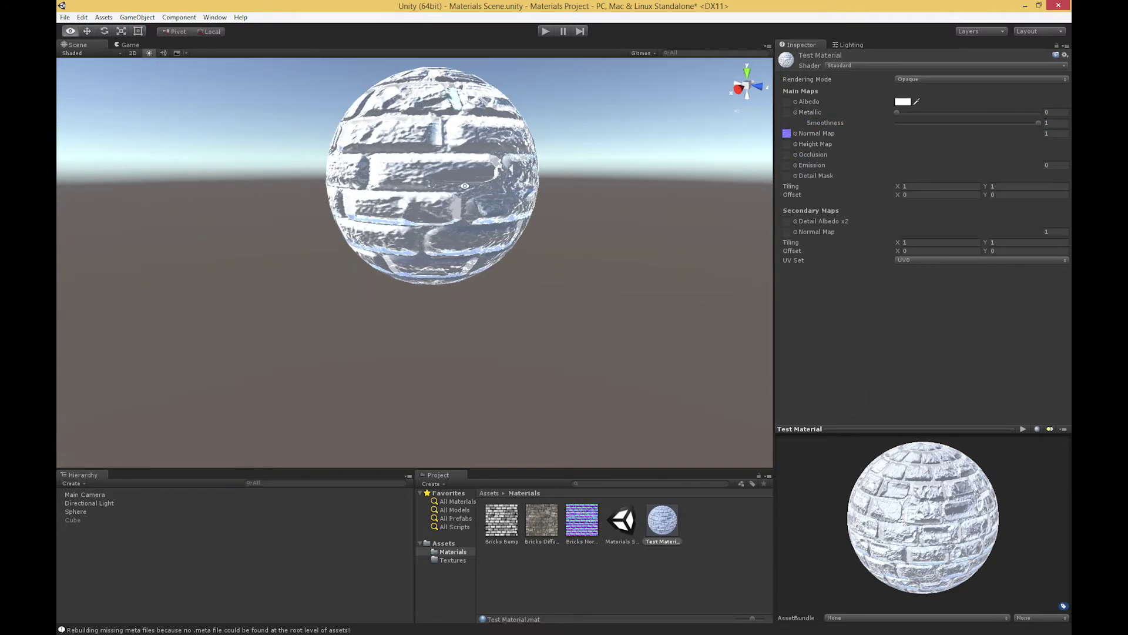
pyautogui.keyDown('alt'); pyautogui.moveTo(464, 188); pyautogui.dragTo(398, 193); pyautogui.keyUp('alt')
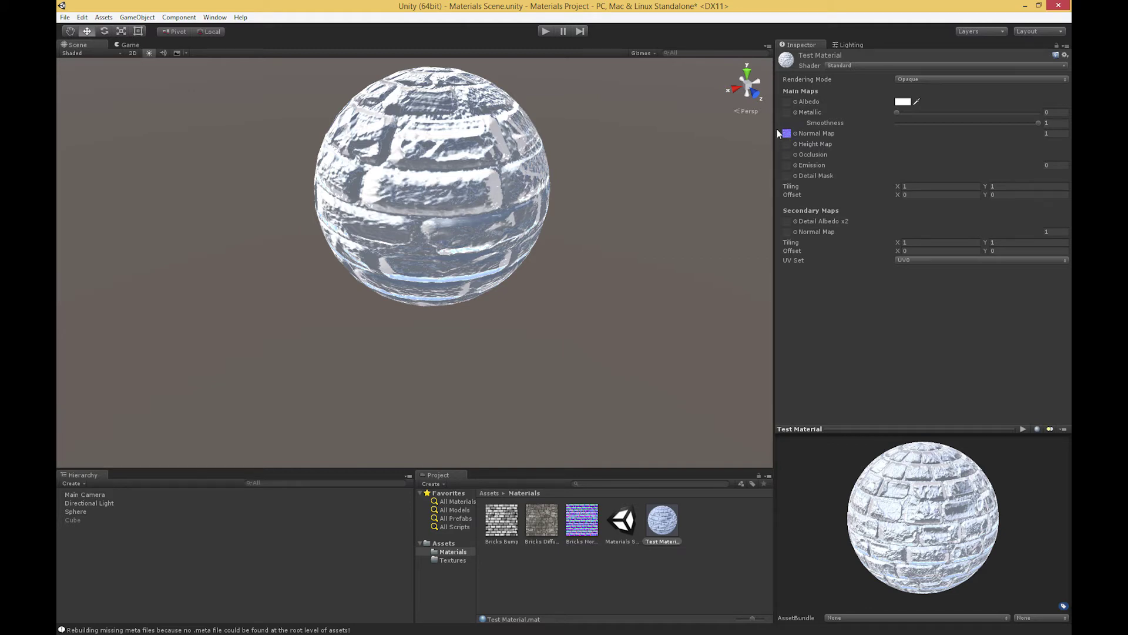
# - Apply the Bricks Diffuse texture as Test Material's albedo
pyautogui.moveTo(536, 524); pyautogui.dragTo(787, 103)
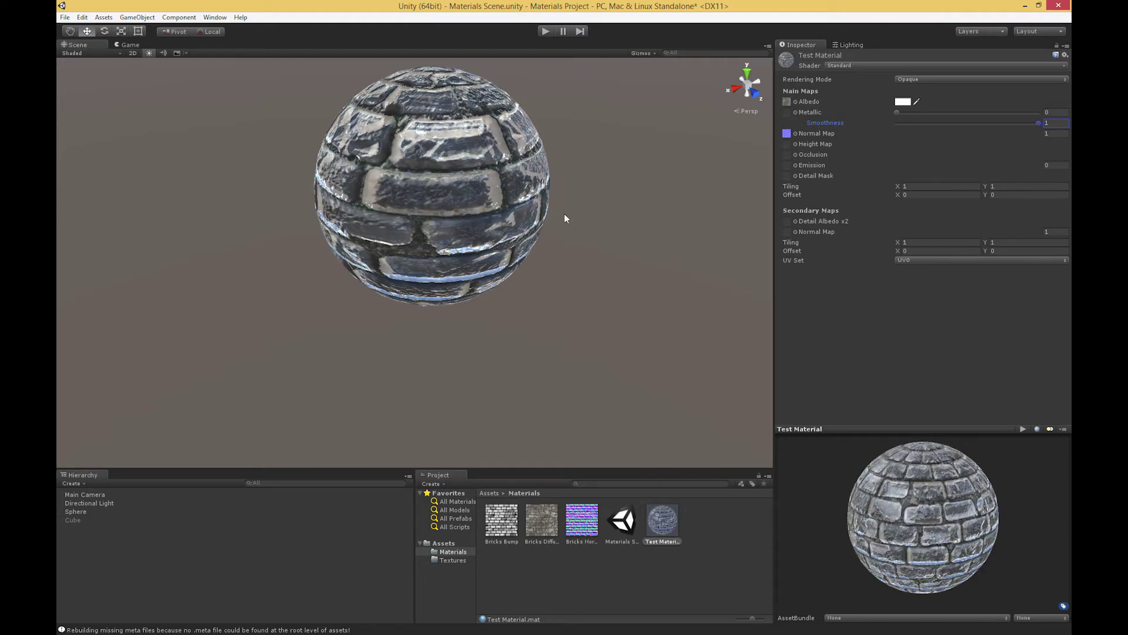
pyautogui.scroll(3, 564, 215)
pyautogui.keyDown('alt'); pyautogui.moveTo(564, 214); pyautogui.dragTo(685, 191); pyautogui.keyUp('alt')
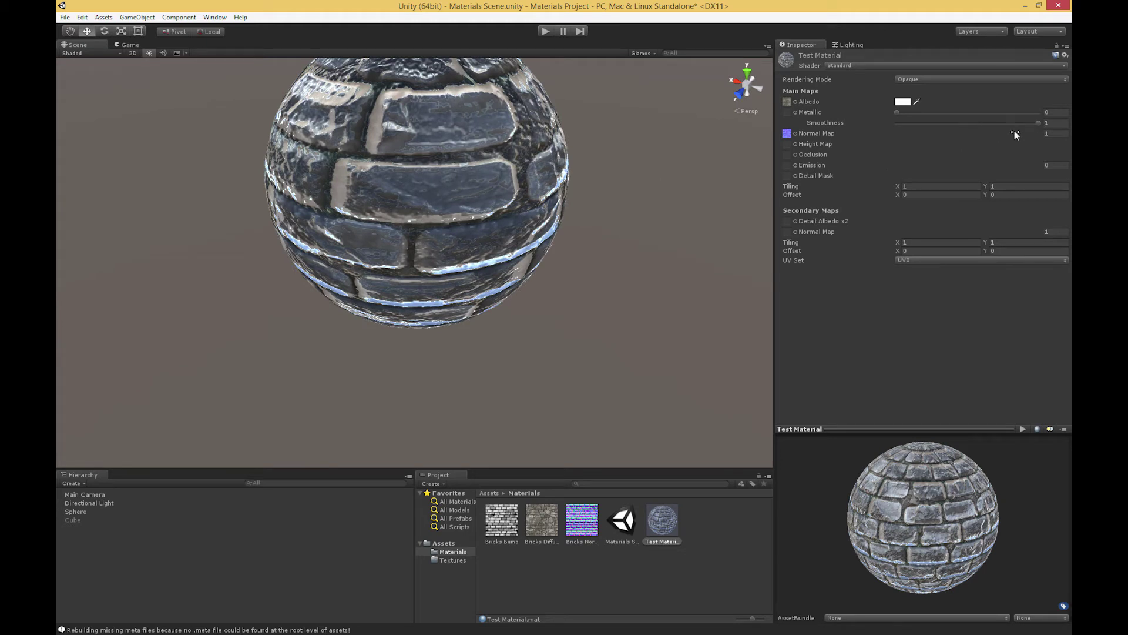
# - Lower Test Material's Smoothness to 0 for a matte brick surface
pyautogui.moveTo(1039, 122); pyautogui.dragTo(895, 132)
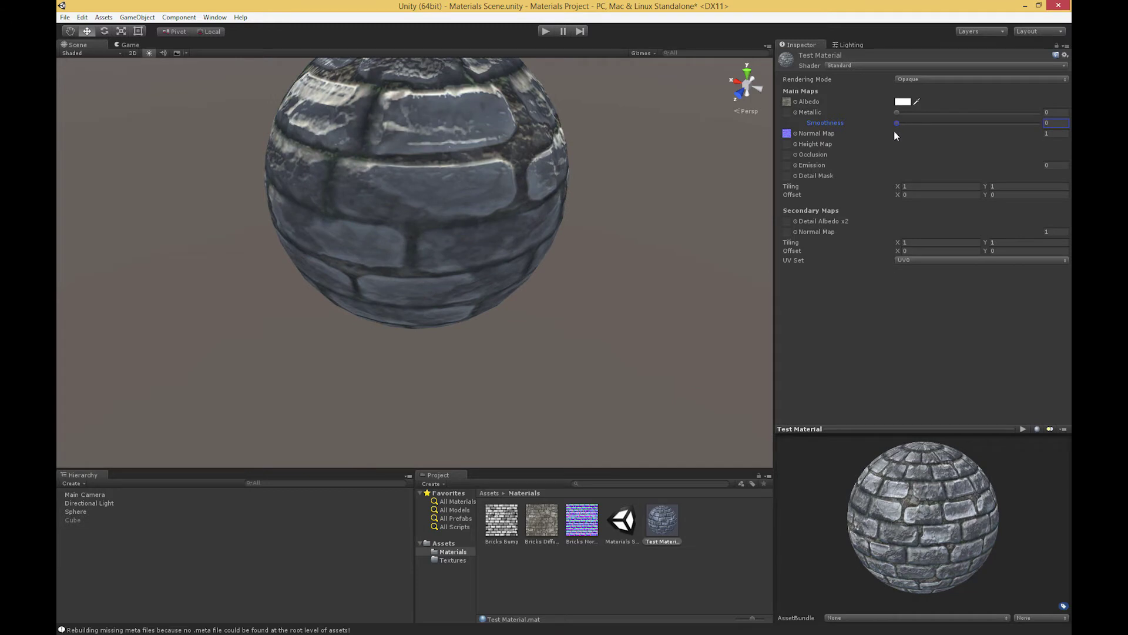
pyautogui.scroll(-2, 461, 186)
pyautogui.keyDown('alt'); pyautogui.moveTo(461, 187); pyautogui.dragTo(372, 173); pyautogui.keyUp('alt')
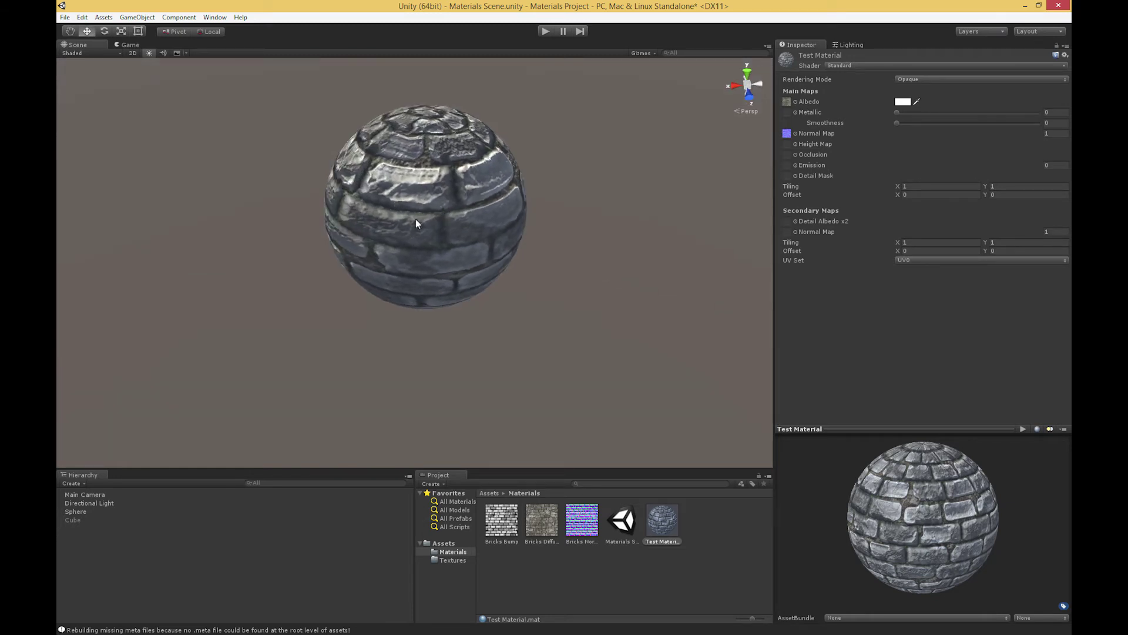
pyautogui.scroll(3, 418, 211)
pyautogui.scroll(-2, 428, 202)
# - Rotate the Sphere about its Y axis to 50.48253, then reselect Test Material
pyautogui.click(91, 511)
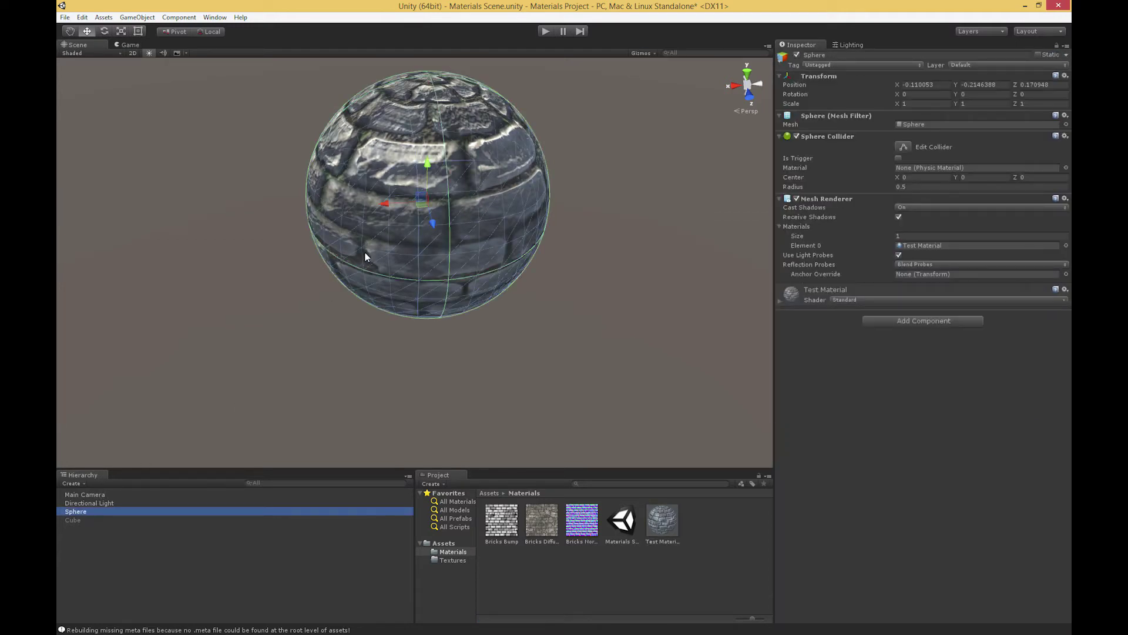
pyautogui.press('e')
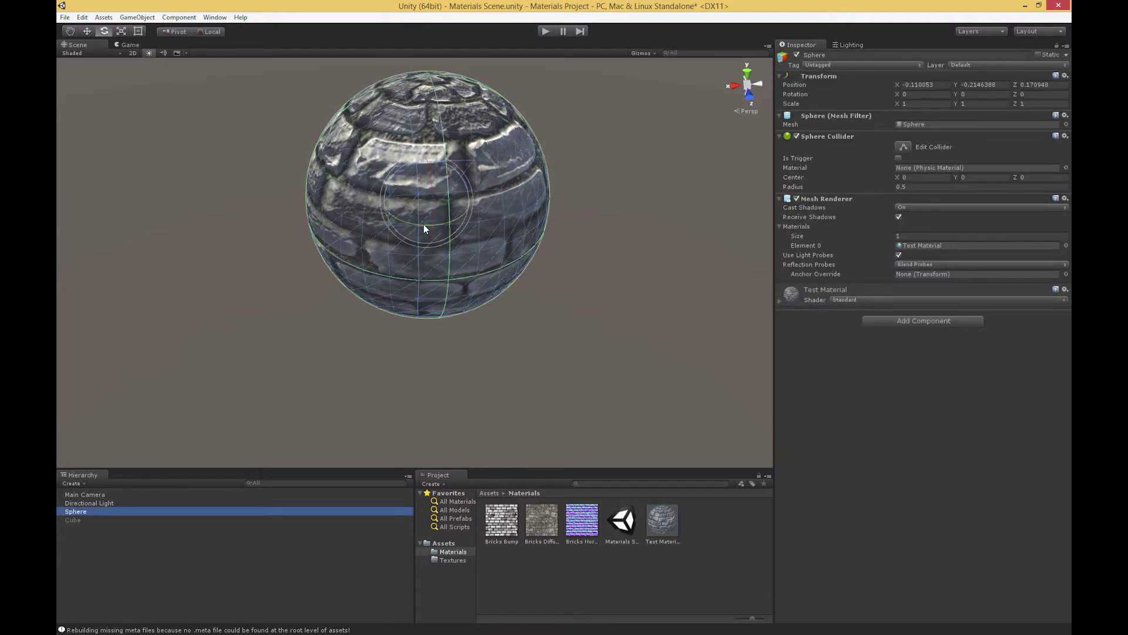
pyautogui.moveTo(424, 228); pyautogui.dragTo(355, 163)
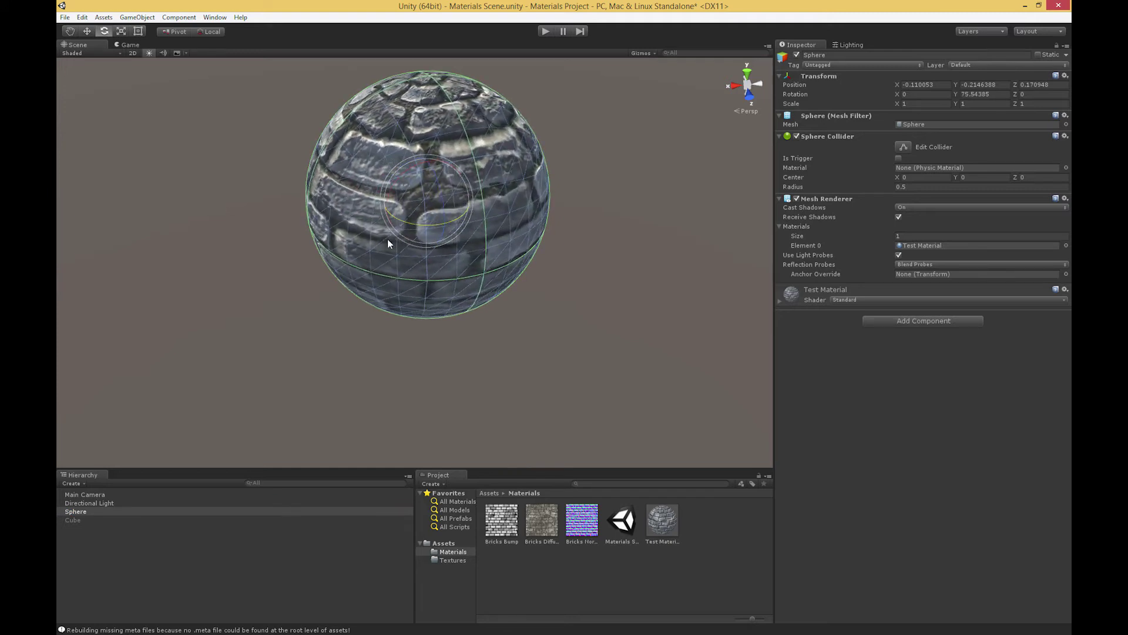
pyautogui.keyDown('alt'); pyautogui.moveTo(386, 249); pyautogui.dragTo(535, 212); pyautogui.keyUp('alt')
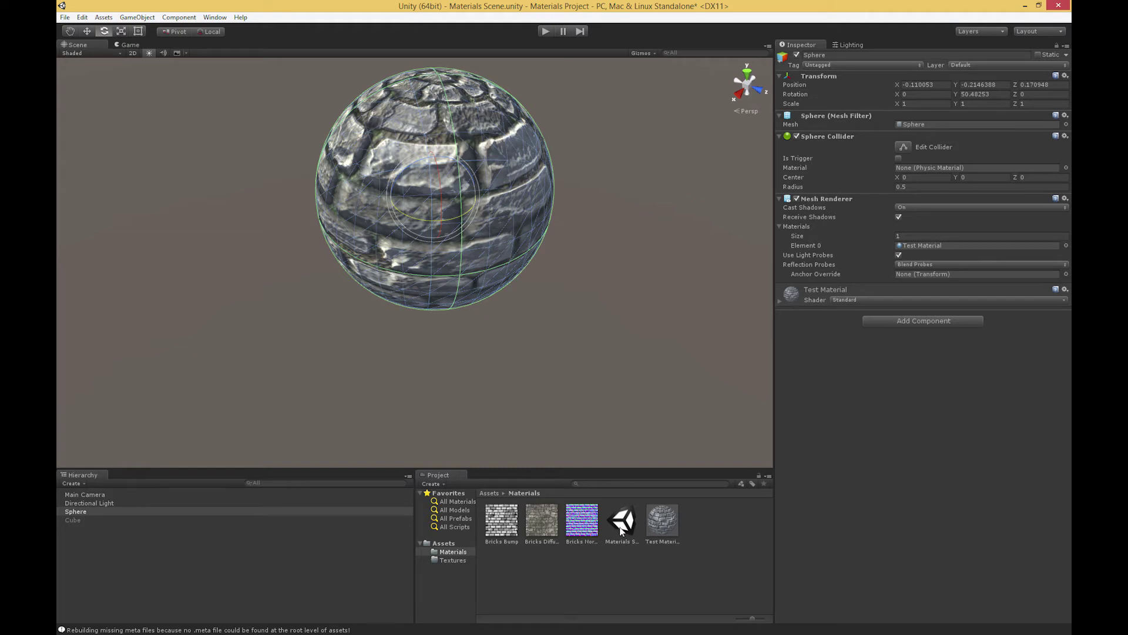
pyautogui.click(665, 532)
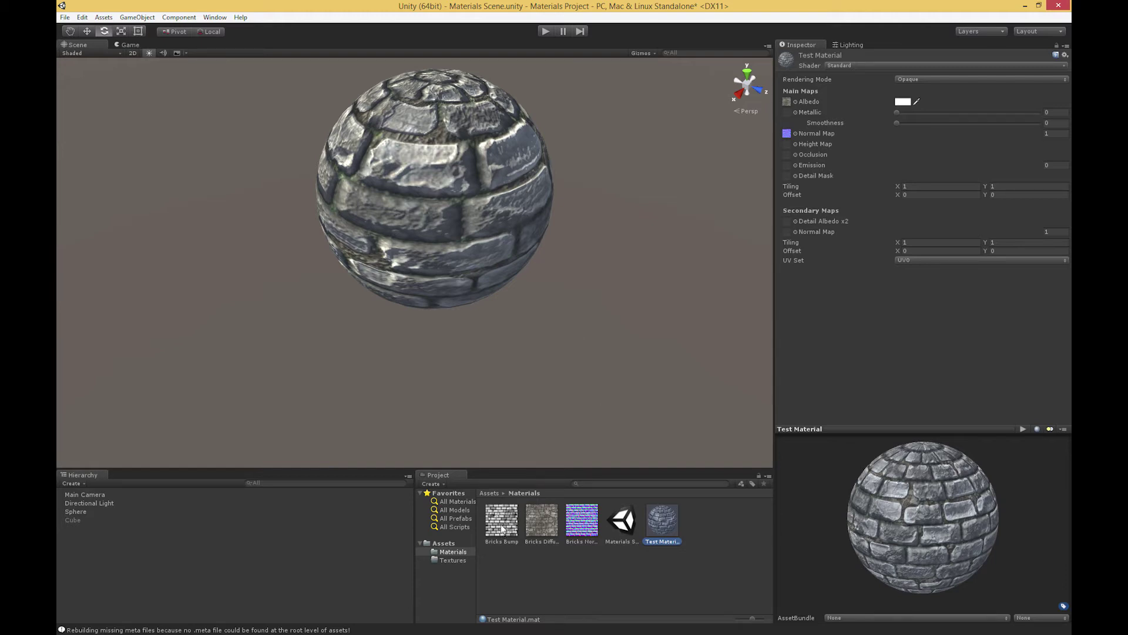
# - Assign Bricks Bump as Test Material's height map with strength 0.0314
pyautogui.moveTo(500, 526); pyautogui.dragTo(788, 147)
pyautogui.keyDown('alt'); pyautogui.moveTo(622, 177); pyautogui.dragTo(524, 228, button='right'); pyautogui.keyUp('alt')
pyautogui.keyDown('alt'); pyautogui.moveTo(598, 266); pyautogui.dragTo(511, 284); pyautogui.keyUp('alt')
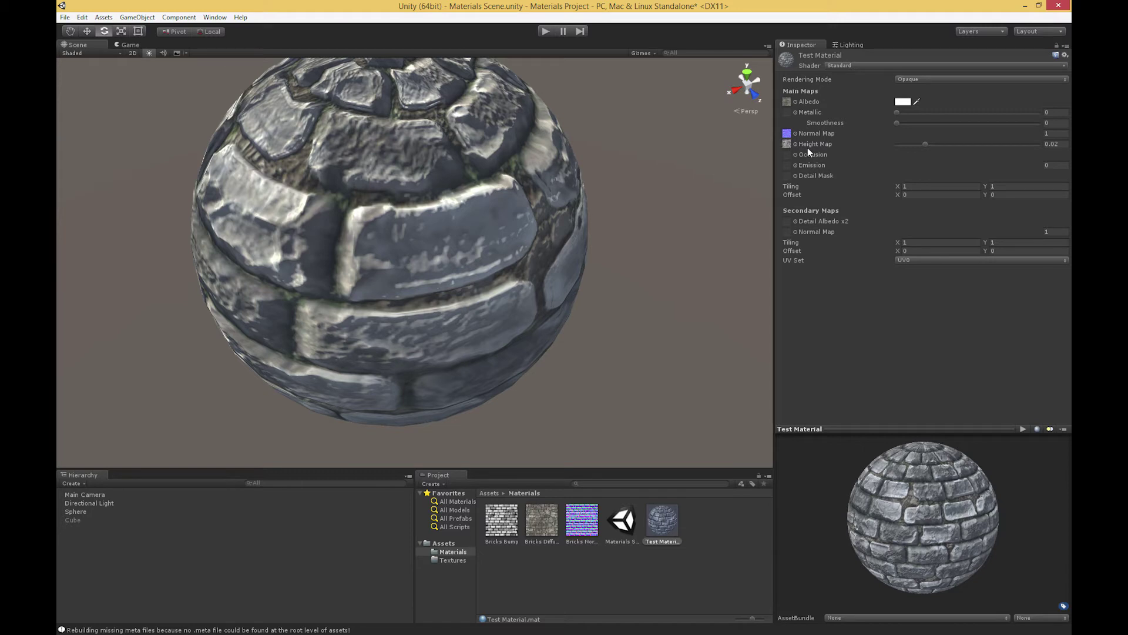
pyautogui.moveTo(926, 144); pyautogui.dragTo(930, 170)
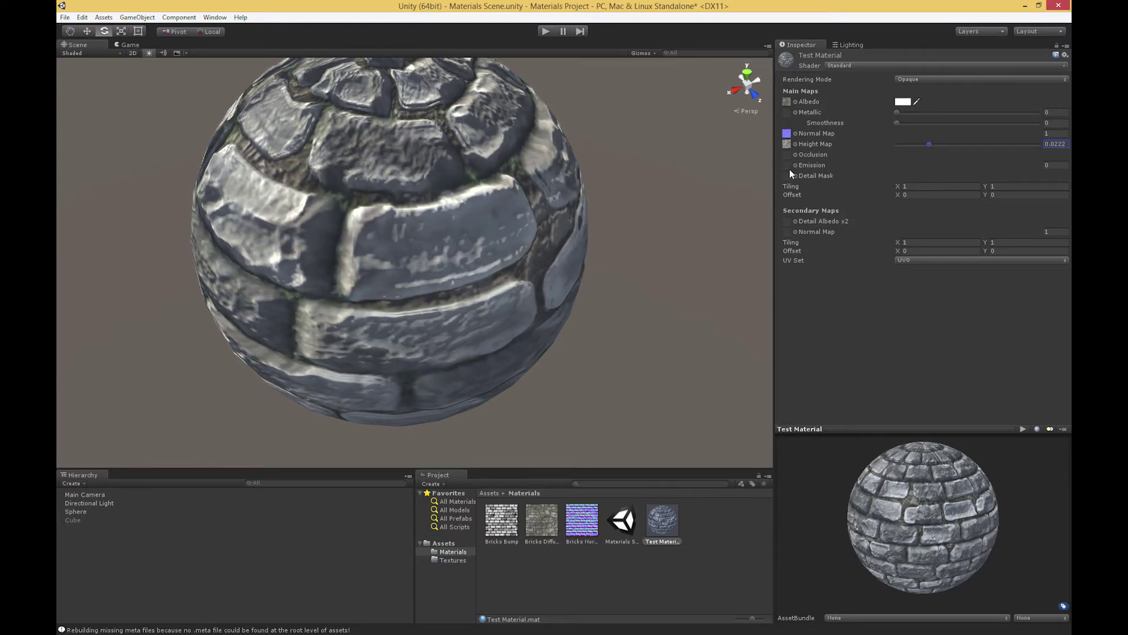
pyautogui.keyDown('alt'); pyautogui.moveTo(637, 221); pyautogui.dragTo(388, 270); pyautogui.keyUp('alt')
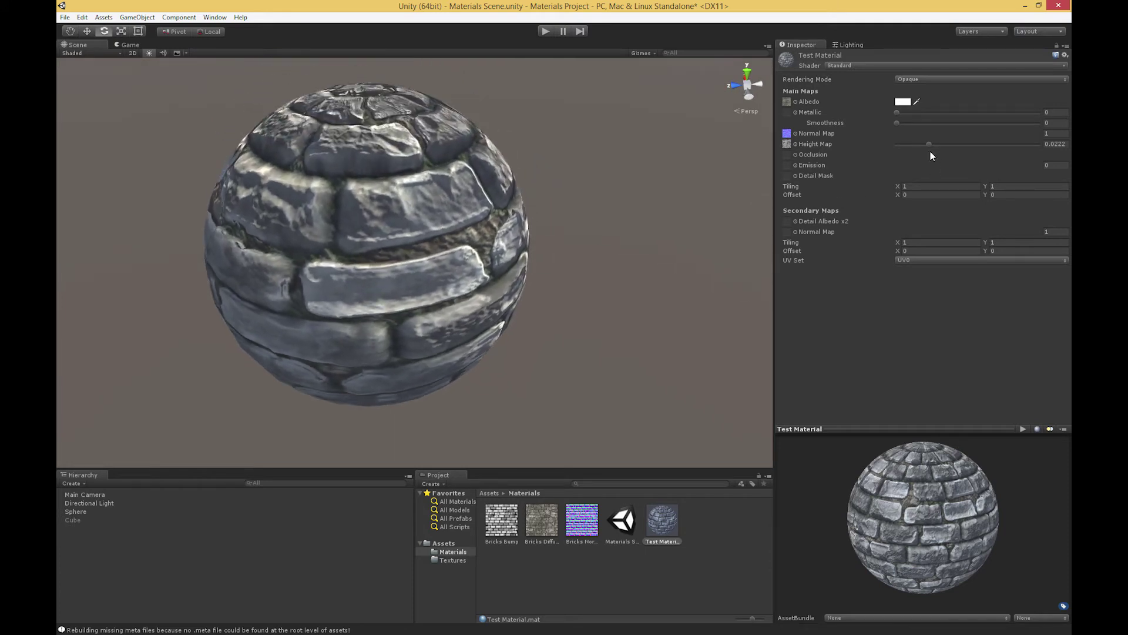
pyautogui.moveTo(928, 144); pyautogui.dragTo(947, 145)
pyautogui.keyDown('alt'); pyautogui.moveTo(349, 233); pyautogui.dragTo(270, 121); pyautogui.keyUp('alt')
pyautogui.click(270, 121)
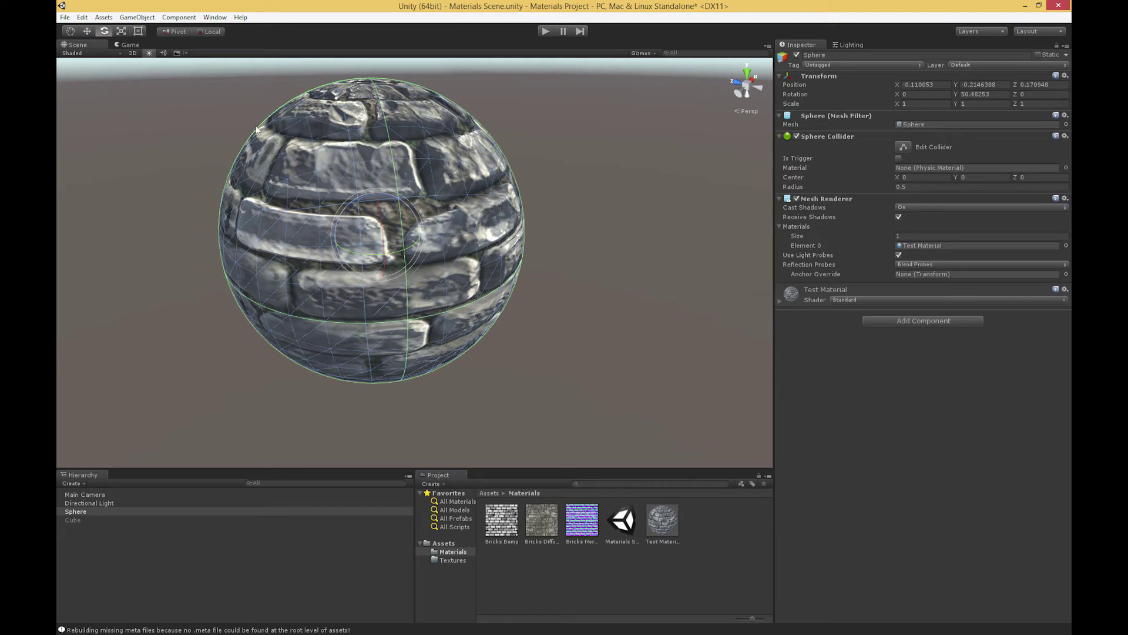
pyautogui.keyDown('alt'); pyautogui.moveTo(405, 210); pyautogui.dragTo(380, 280); pyautogui.keyUp('alt')
pyautogui.click(661, 519)
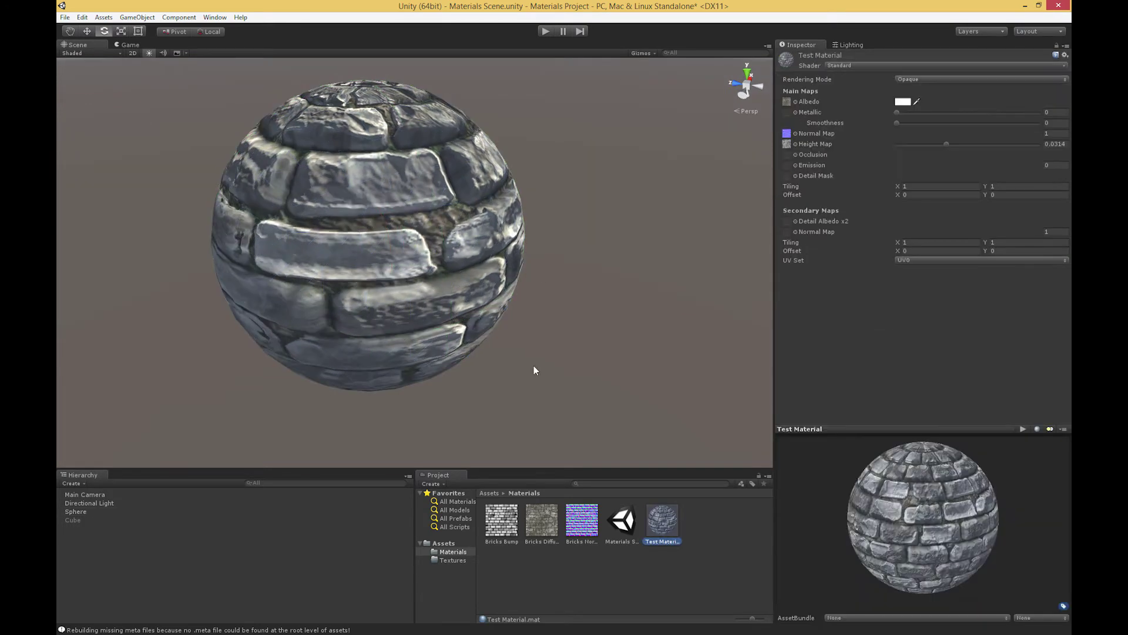
pyautogui.keyDown('alt'); pyautogui.moveTo(485, 302); pyautogui.dragTo(287, 167); pyautogui.keyUp('alt')
# - Zoom the Scene view in on the brick sphere and reselect it
pyautogui.press('q')
pyautogui.scroll(5, 371, 238)
pyautogui.moveTo(327, 294); pyautogui.dragTo(409, 294)
pyautogui.scroll(3, 409, 294)
pyautogui.scroll(3, 409, 294)
pyautogui.scroll(-2, 425, 277)
pyautogui.press('e')
pyautogui.click(376, 126)
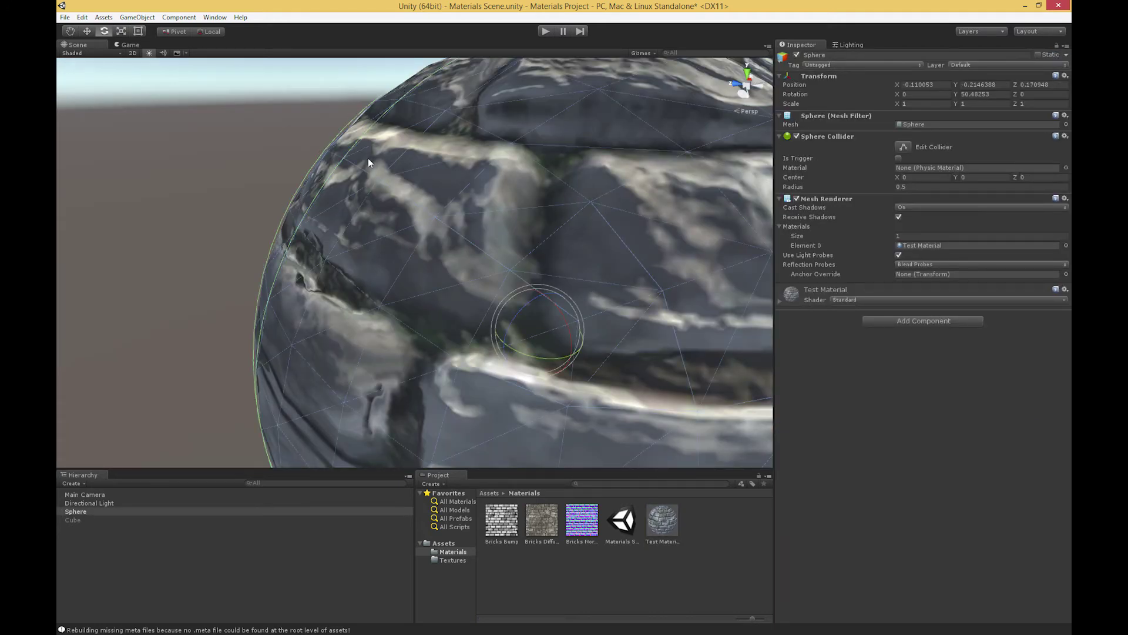
pyautogui.click(310, 132)
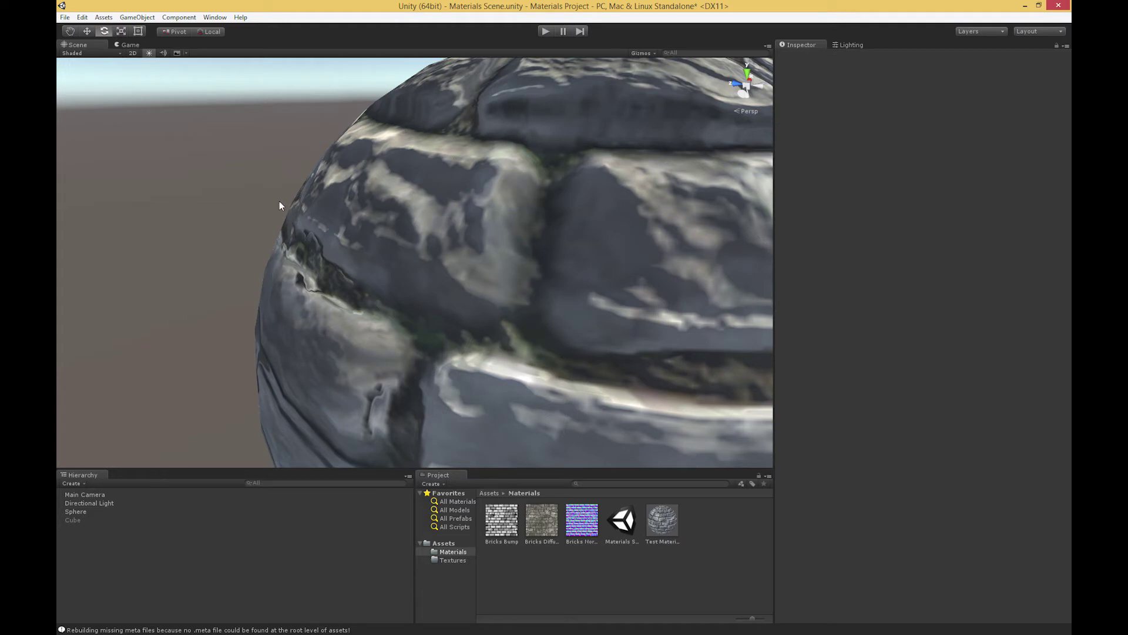
pyautogui.scroll(-3, 300, 220)
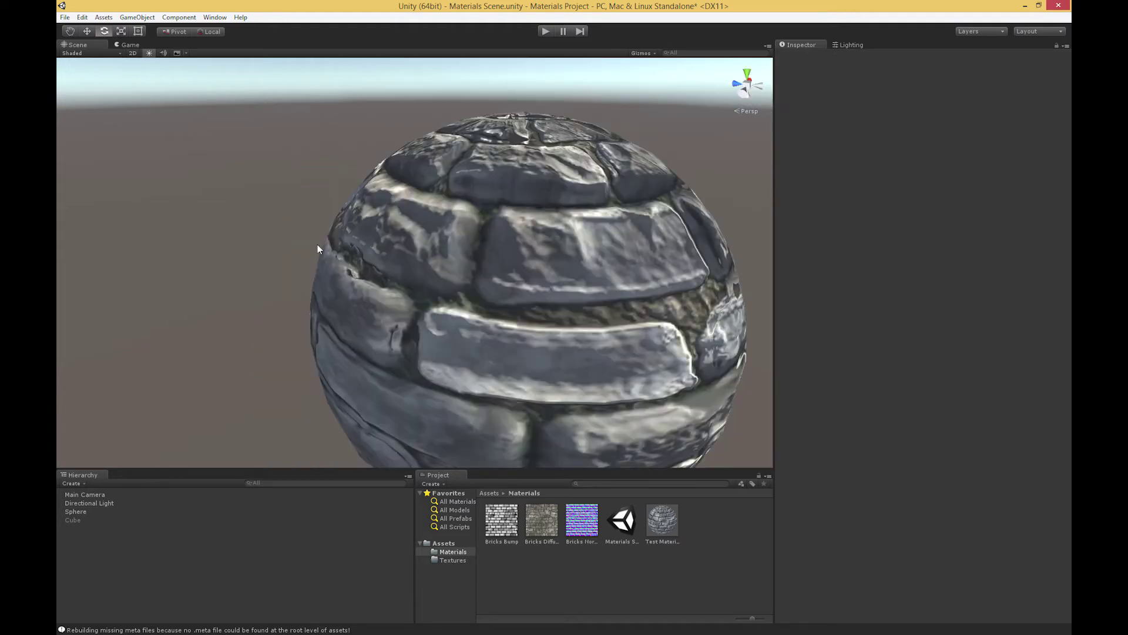
pyautogui.click(374, 187)
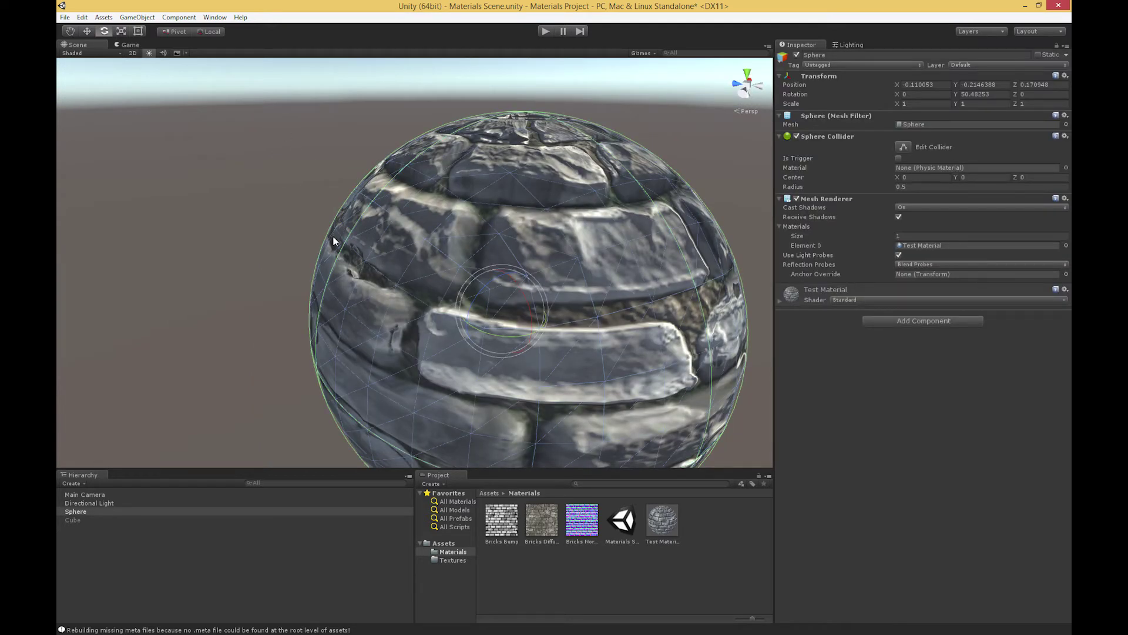
# - Try higher height map strengths up to 0.08, then settle on 0.0148
pyautogui.click(657, 527)
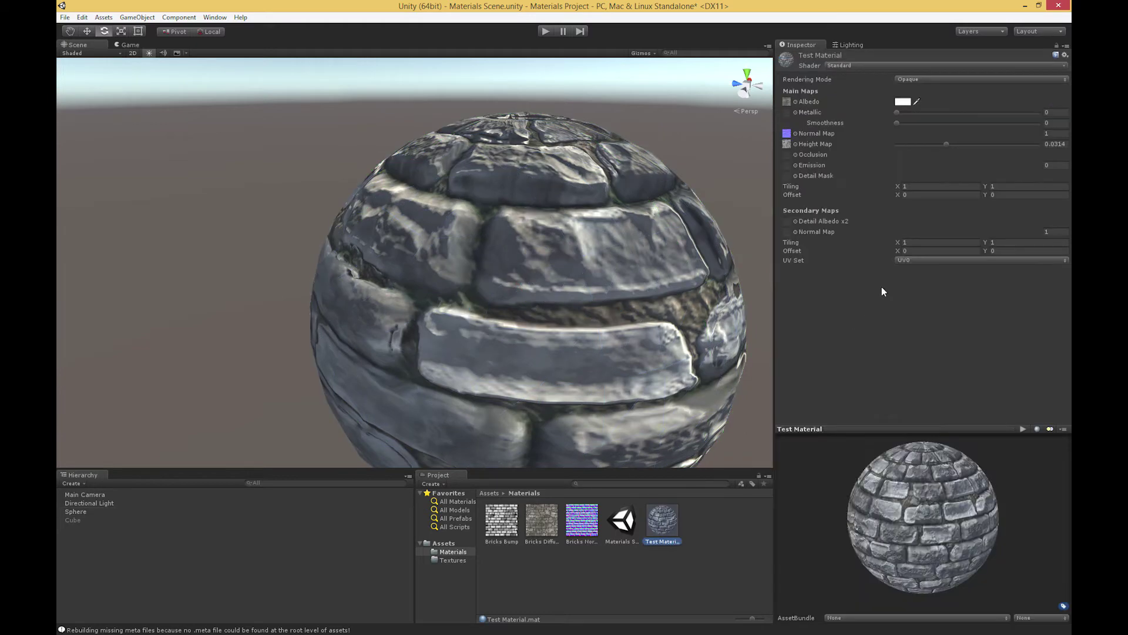
pyautogui.moveTo(947, 144); pyautogui.dragTo(1070, 161)
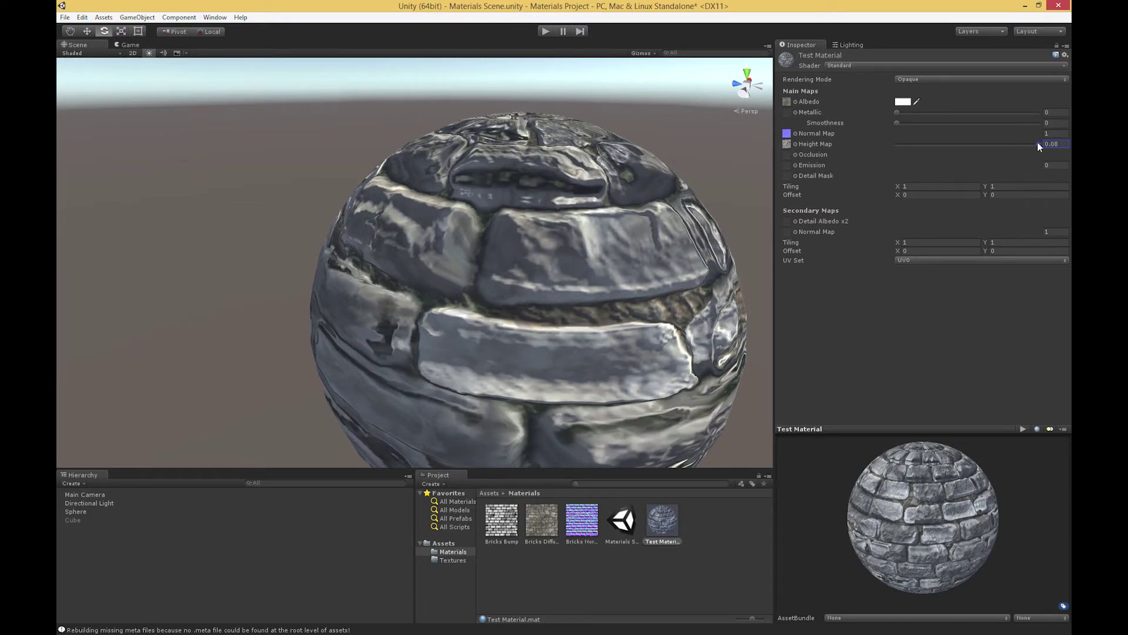
pyautogui.moveTo(1038, 144); pyautogui.dragTo(972, 160)
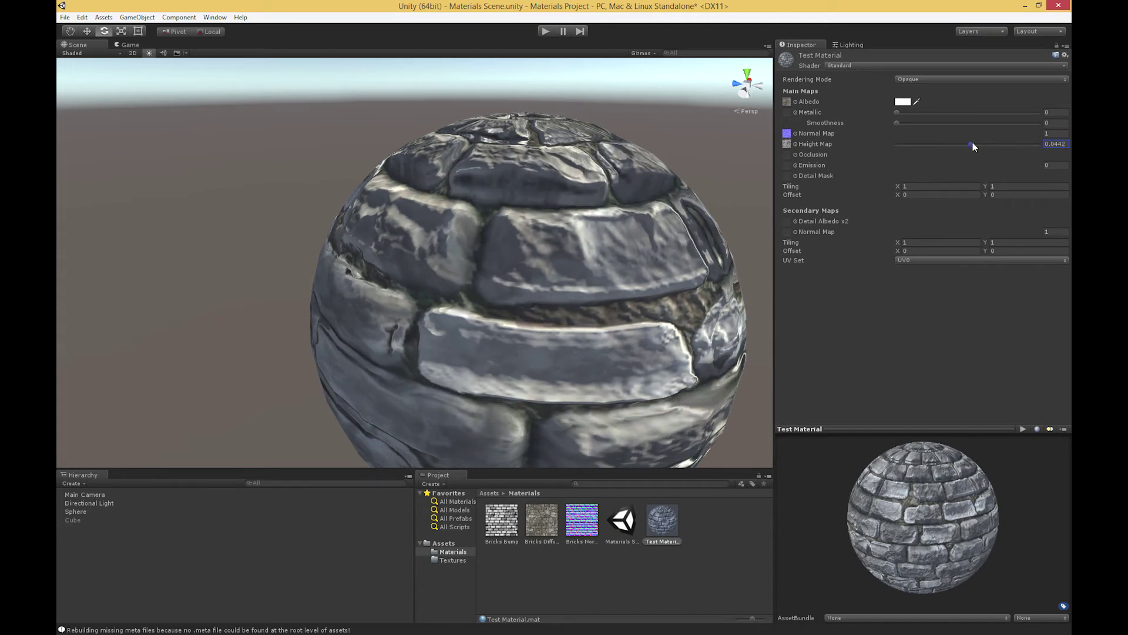
pyautogui.moveTo(972, 145); pyautogui.dragTo(1041, 145)
pyautogui.keyDown('alt'); pyautogui.moveTo(588, 249); pyautogui.dragTo(400, 305); pyautogui.keyUp('alt')
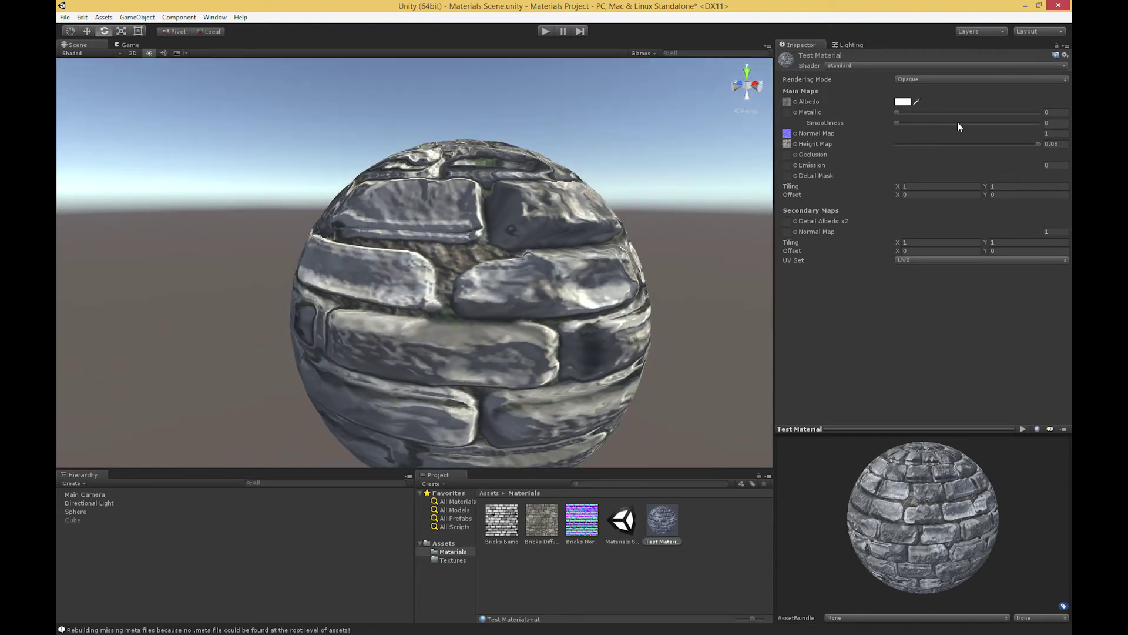
pyautogui.moveTo(1038, 144); pyautogui.dragTo(915, 148)
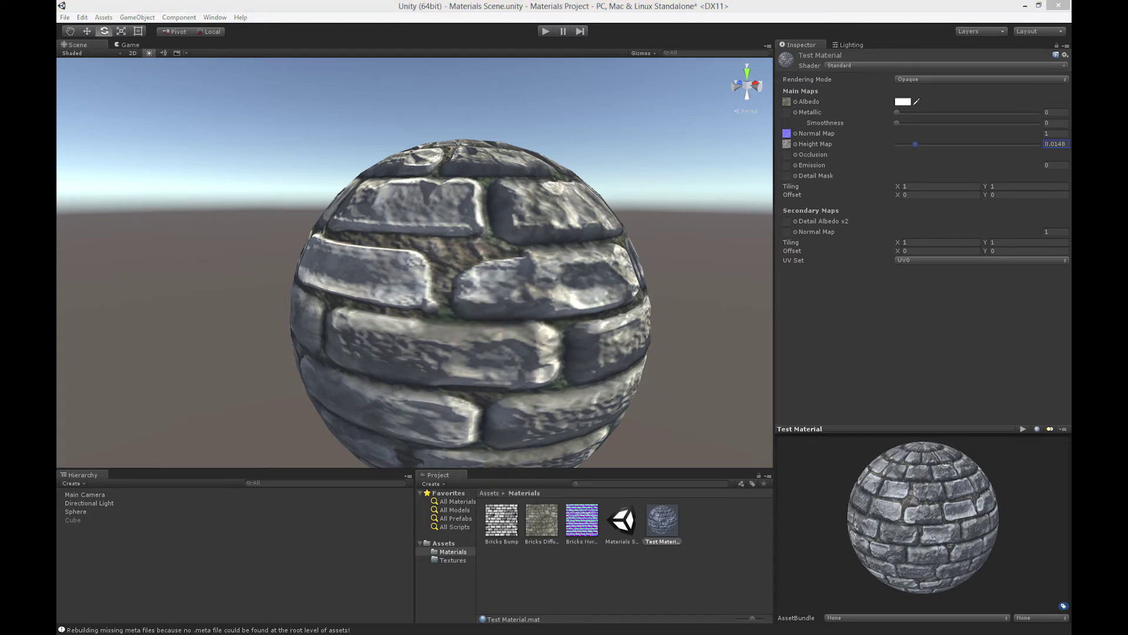
# - Switch to the Unity manual in Firefox and open the Material parameters page
pyautogui.hotkey('alt', 'Tab')
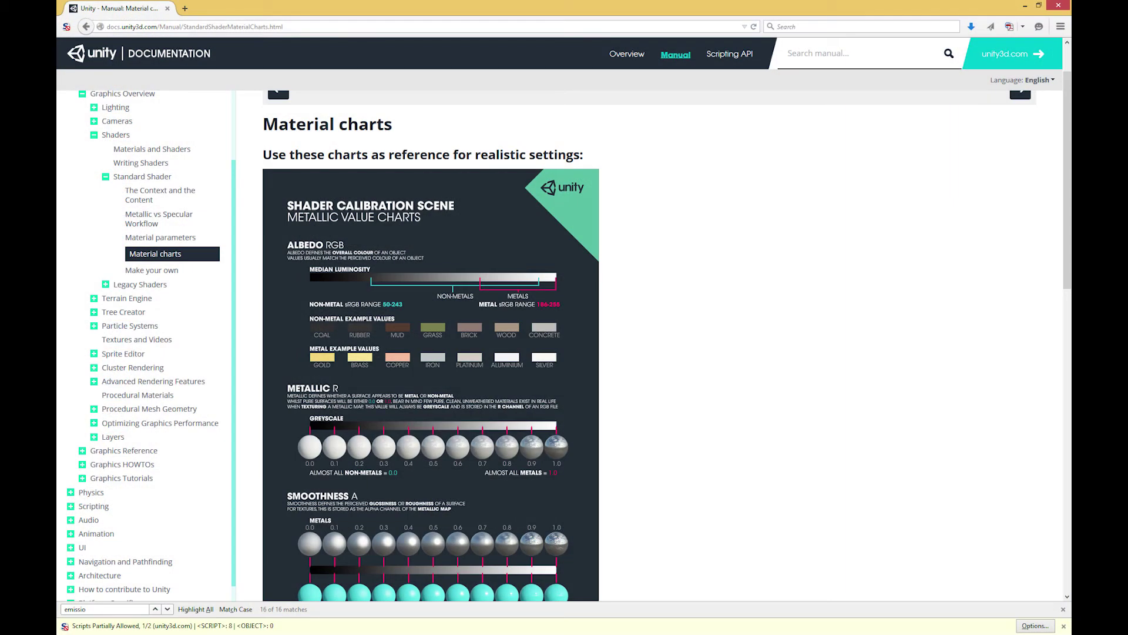
pyautogui.click(152, 238)
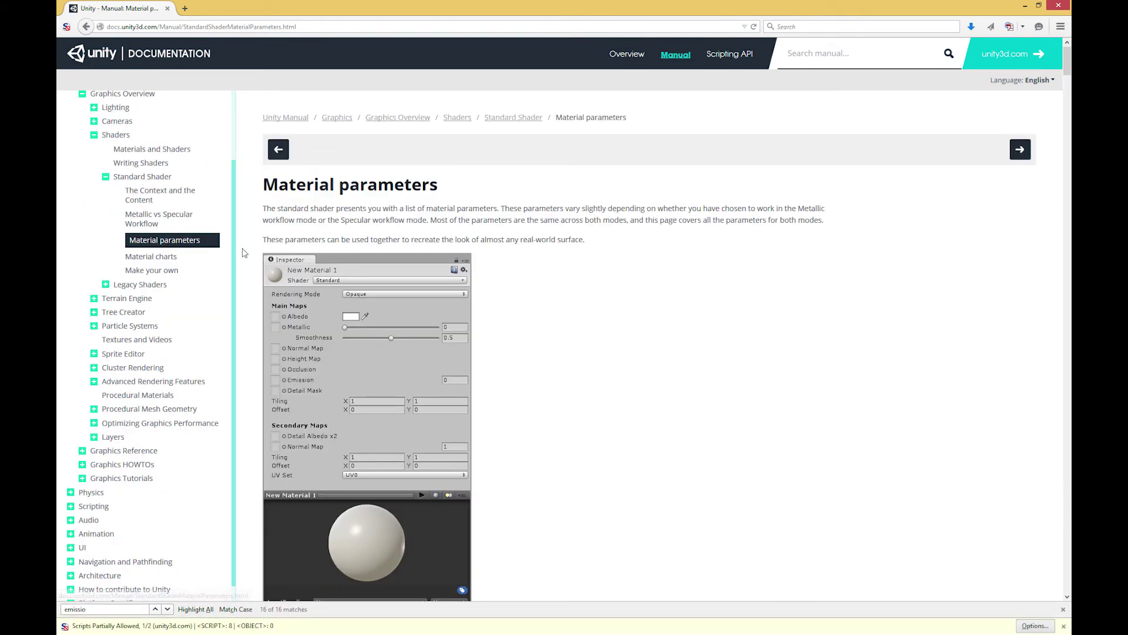
pyautogui.scroll(-15, 482, 290)
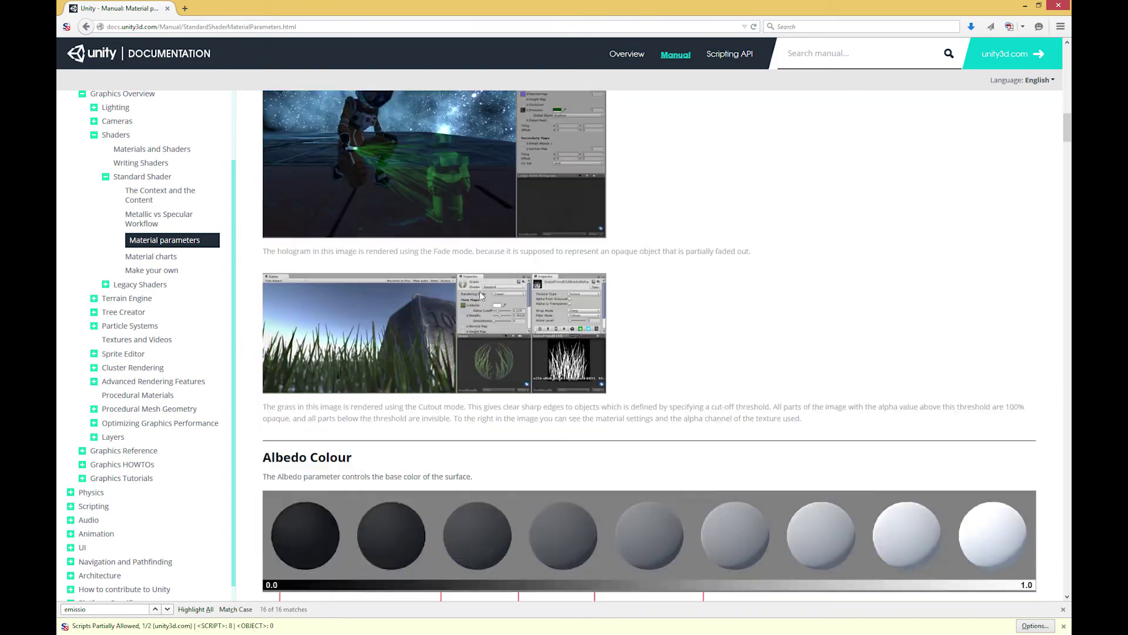
pyautogui.scroll(-20, 480, 292)
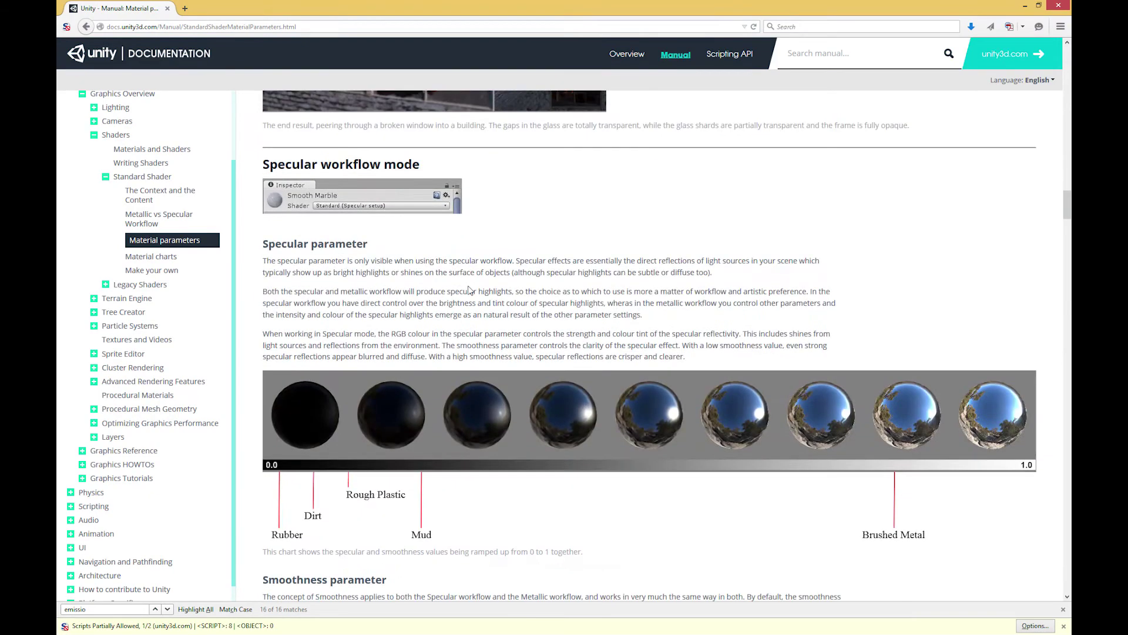
pyautogui.scroll(-20, 461, 283)
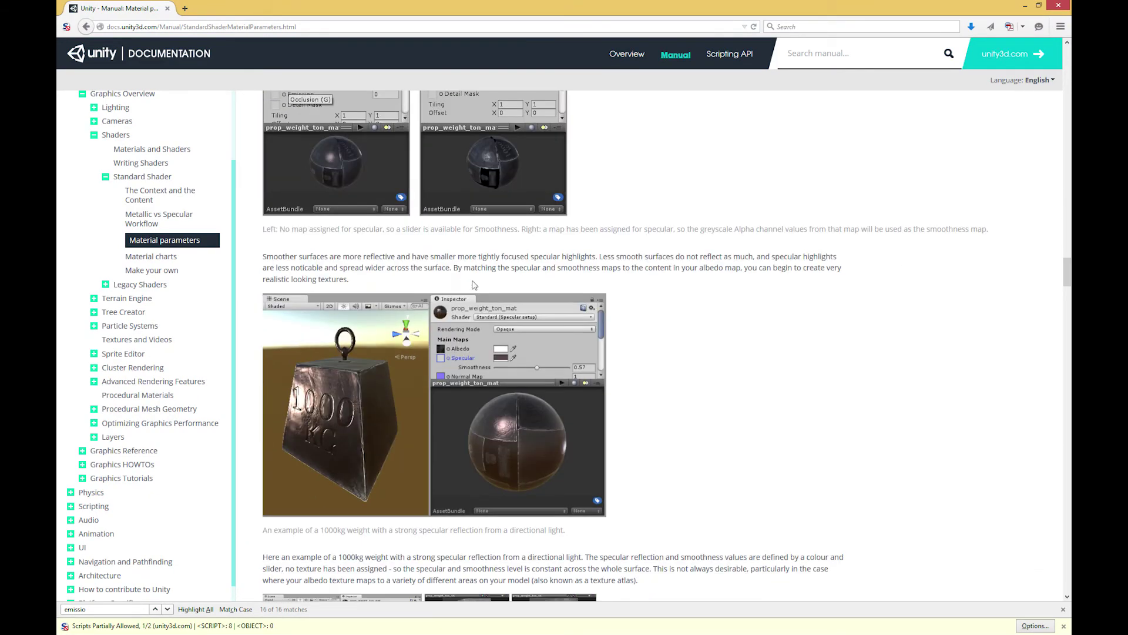
pyautogui.scroll(-20, 490, 284)
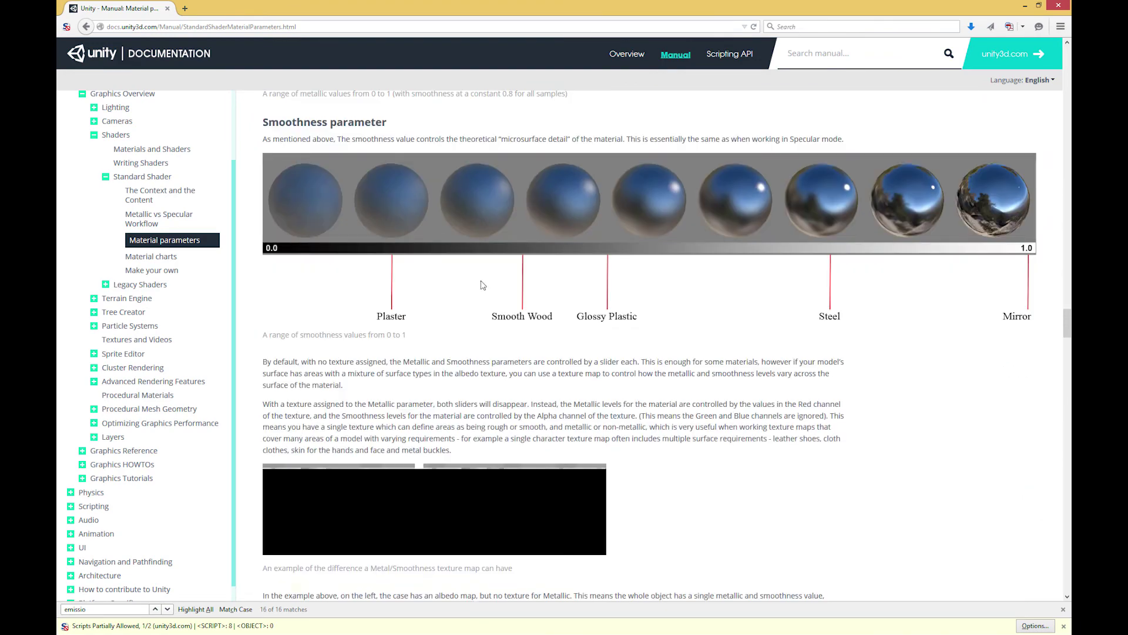
pyautogui.scroll(-4, 481, 280)
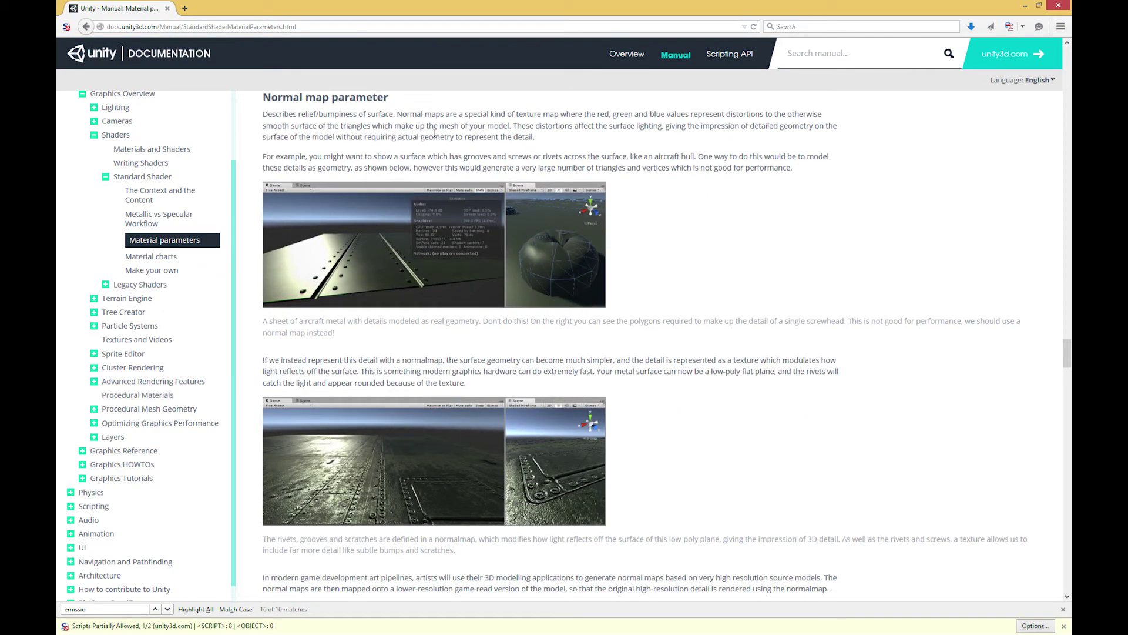
# - Scroll the Material parameters page to the Heightmap parameter section
pyautogui.scroll(-8, 435, 134)
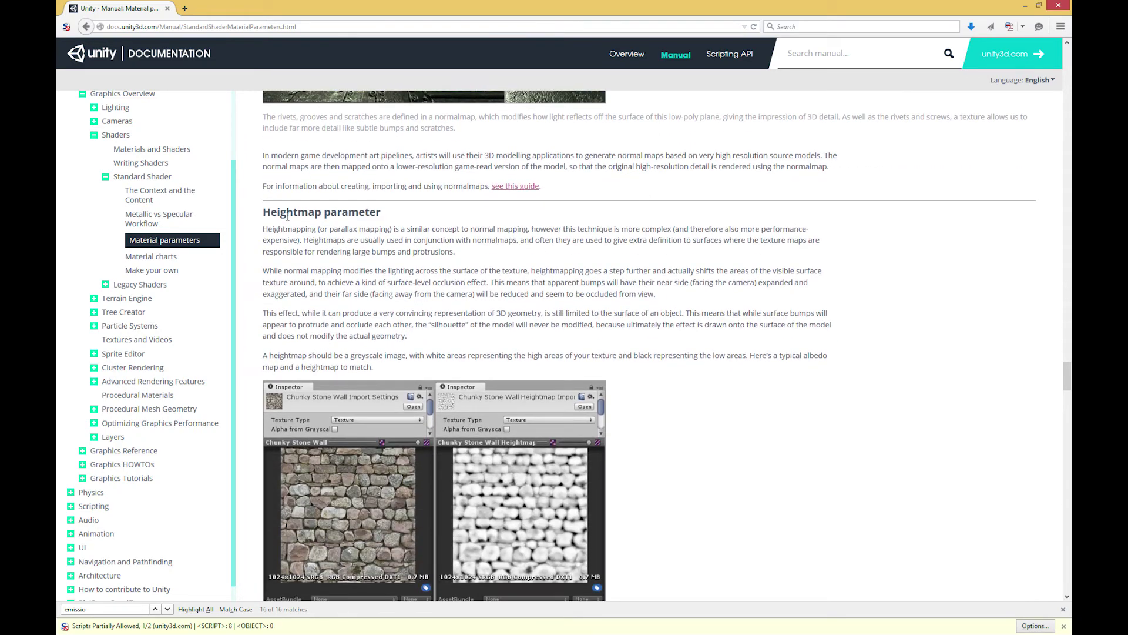
pyautogui.scroll(-5, 393, 348)
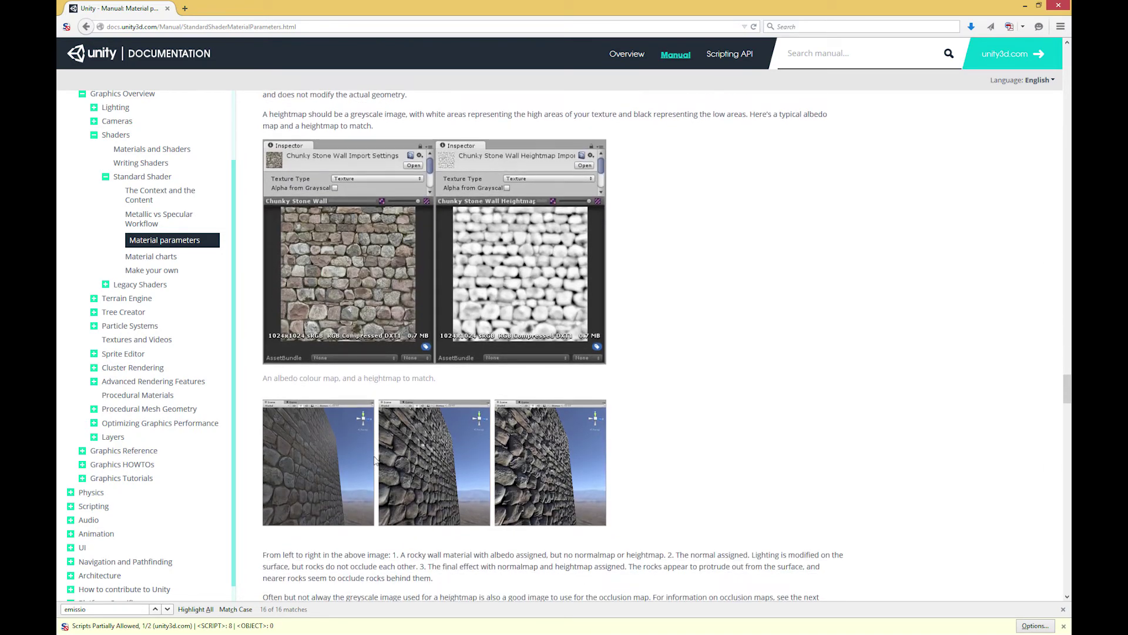
pyautogui.scroll(8, 517, 339)
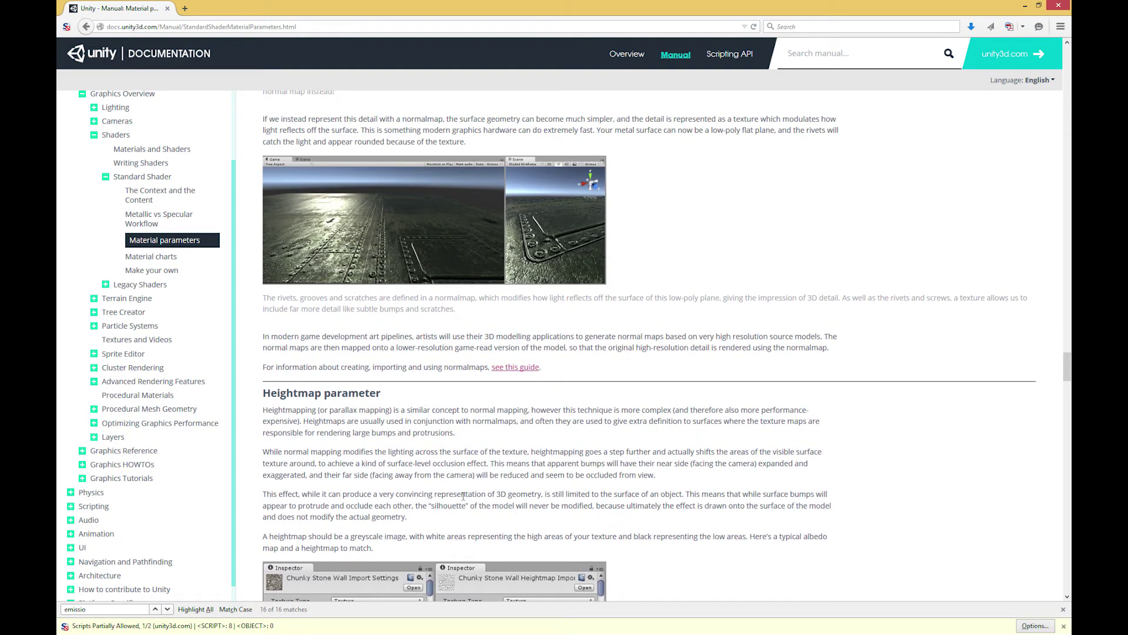
pyautogui.scroll(1, 521, 462)
pyautogui.scroll(1, 521, 462)
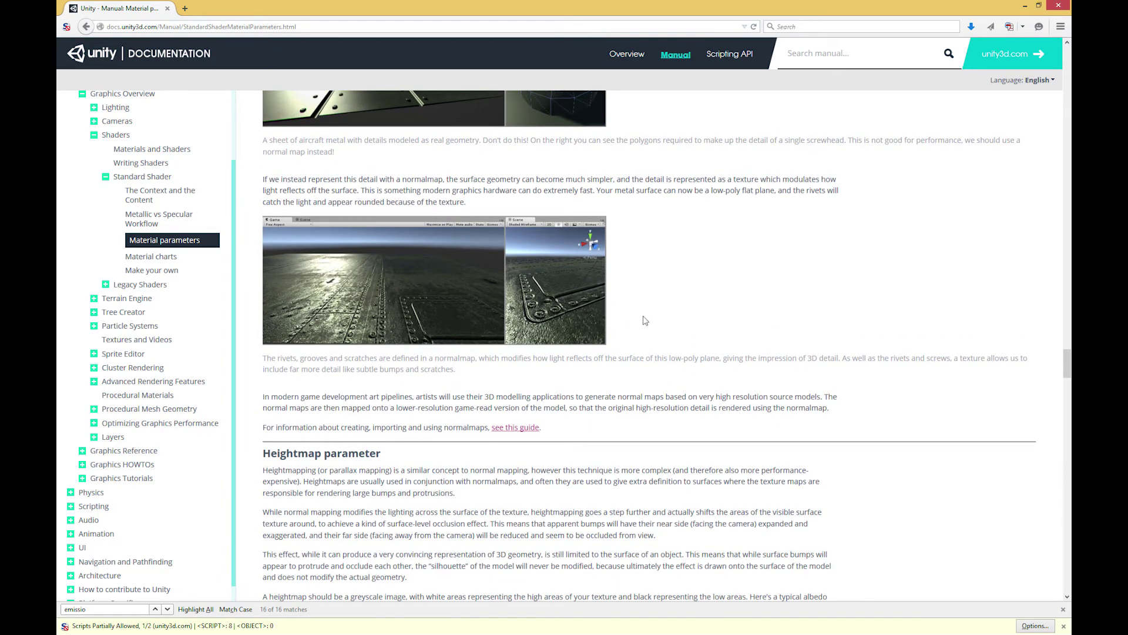
pyautogui.scroll(-3, 714, 316)
pyautogui.scroll(-6, 713, 315)
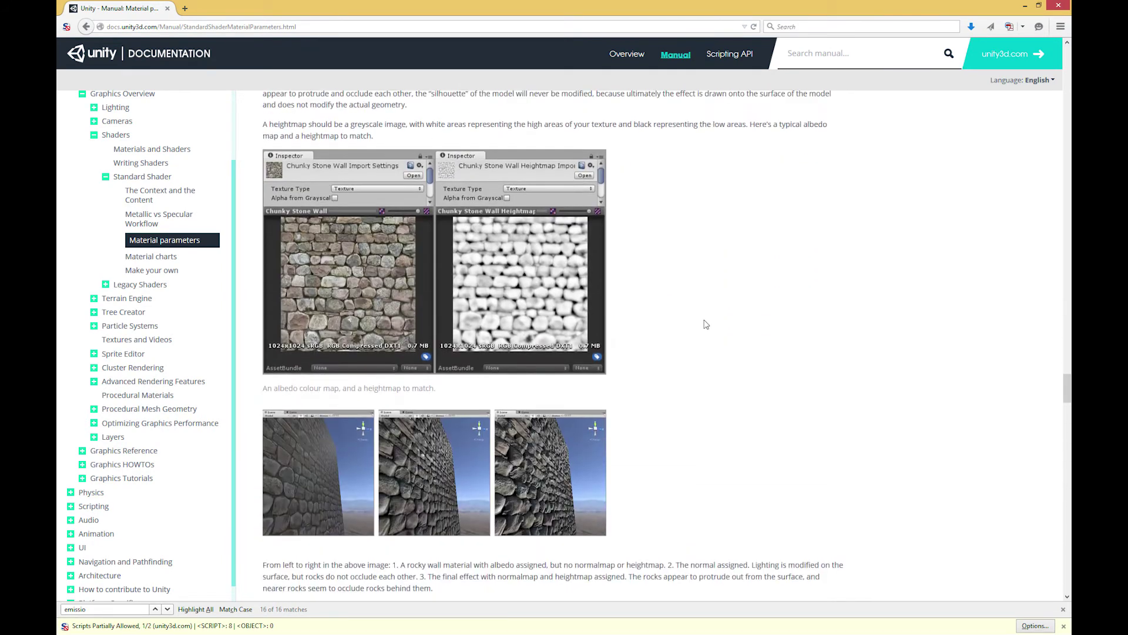
pyautogui.scroll(5, 703, 323)
pyautogui.scroll(-9, 698, 355)
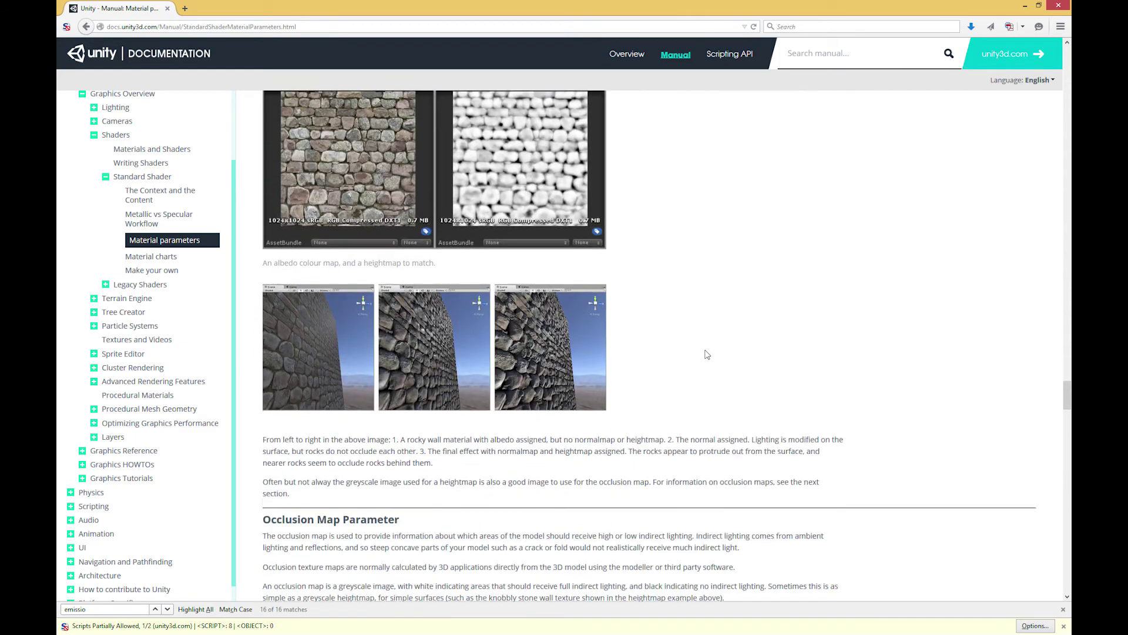
pyautogui.scroll(5, 700, 352)
pyautogui.scroll(5, 700, 350)
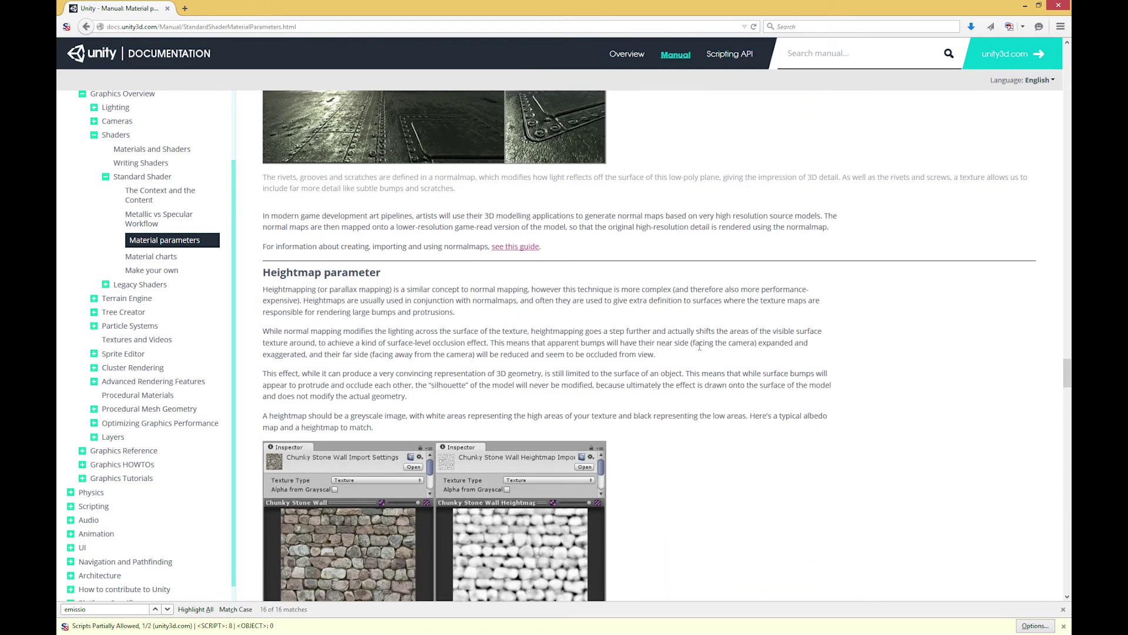
# - Back in Unity, delete the height map, normal map and albedo textures from Test Material
pyautogui.hotkey('alt', 'Tab')
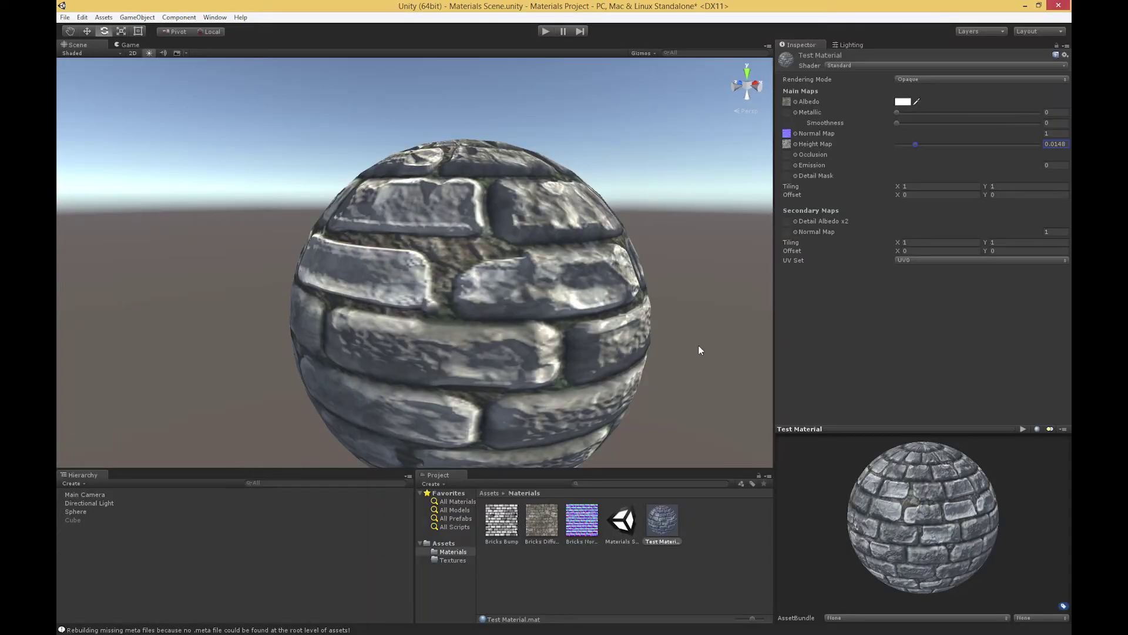
pyautogui.click(793, 144)
pyautogui.press('Delete')
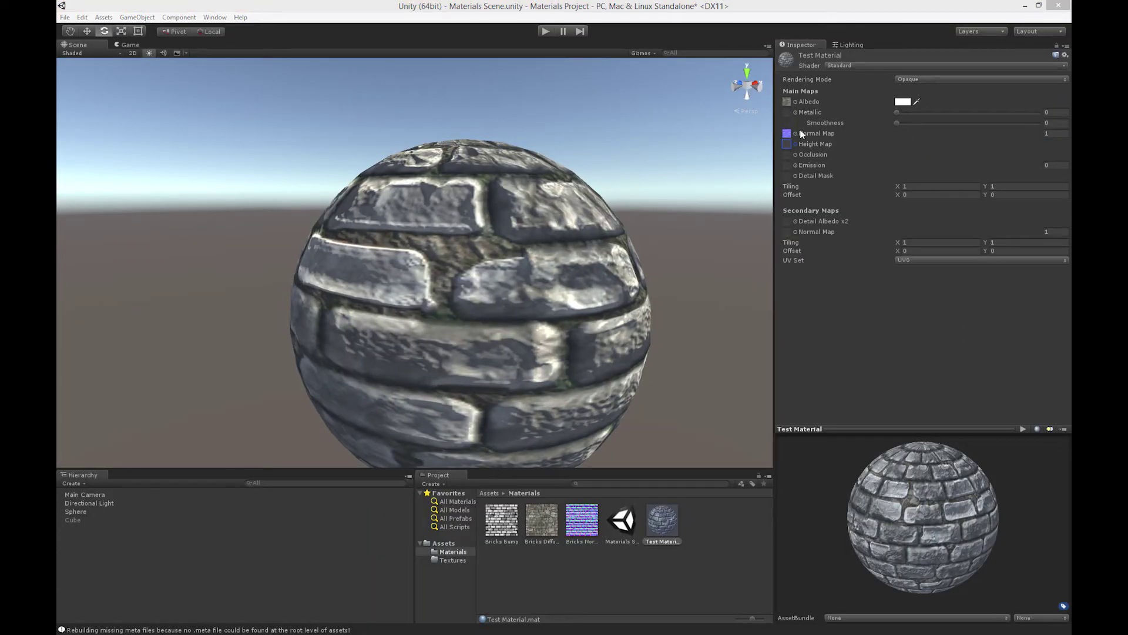
pyautogui.press('Delete')
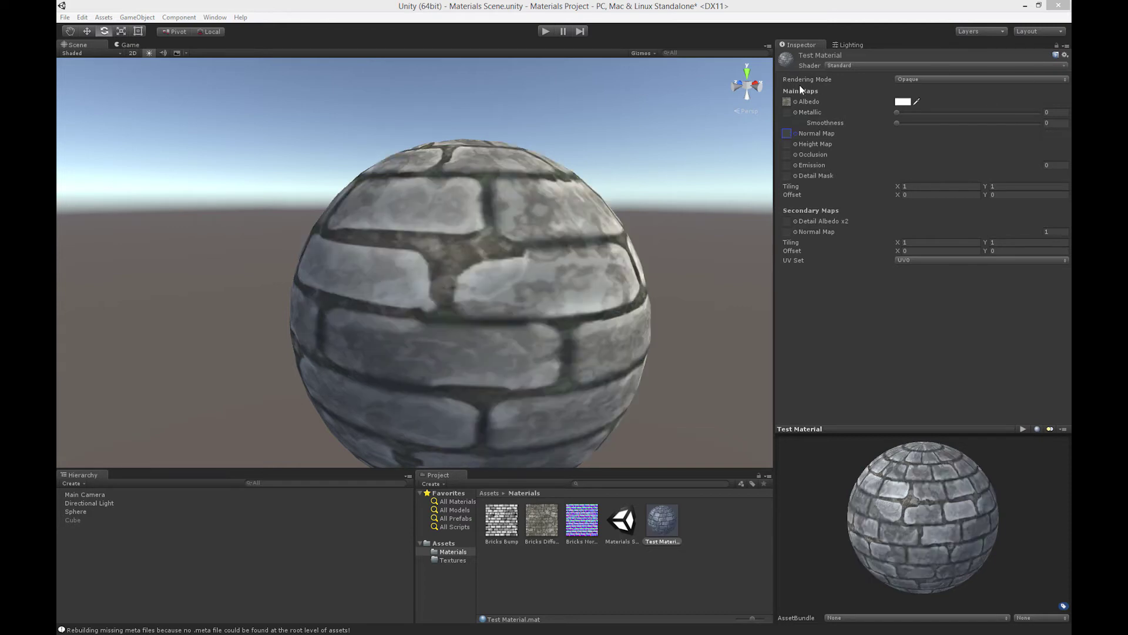
pyautogui.press('Delete')
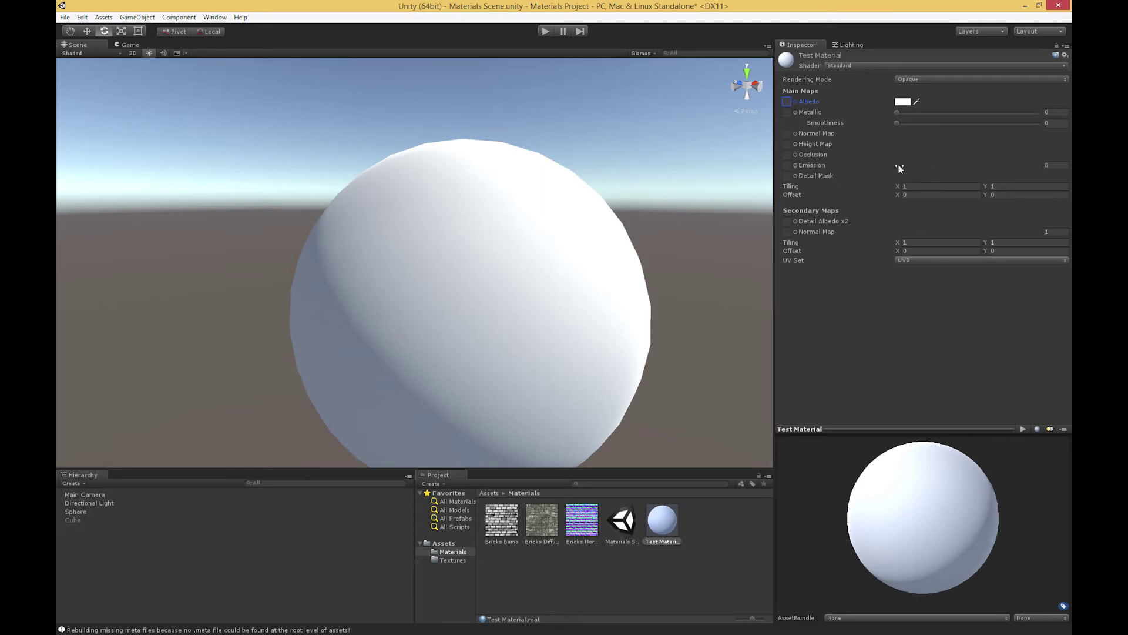
# - Give Test Material a pure red emission at intensity 1
pyautogui.click(1051, 166)
pyautogui.write('.1')
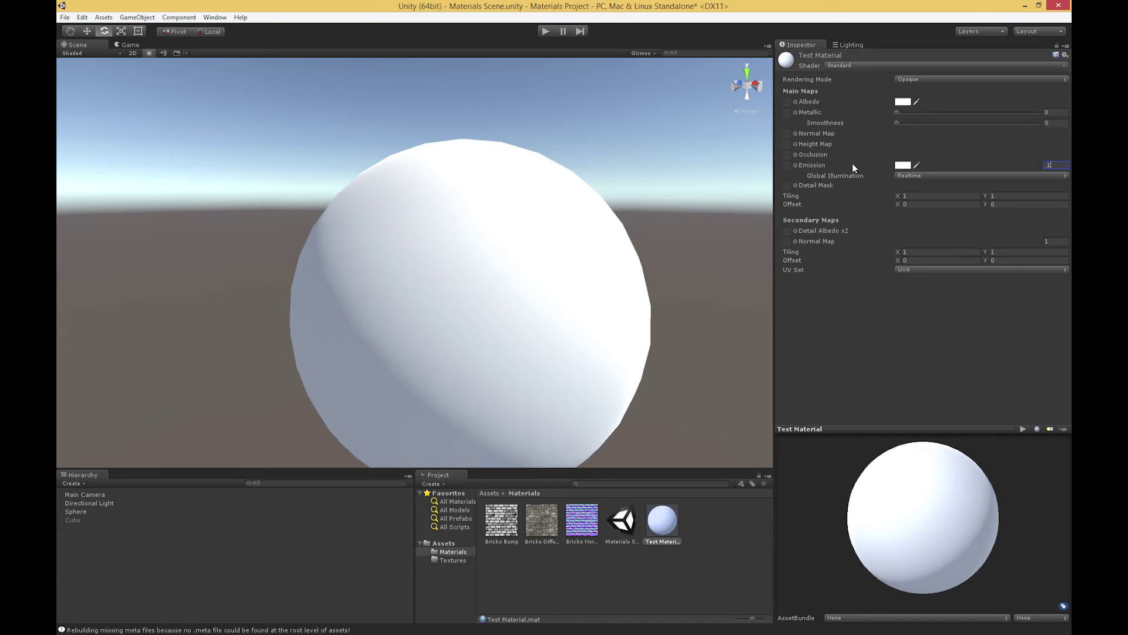
pyautogui.click(901, 166)
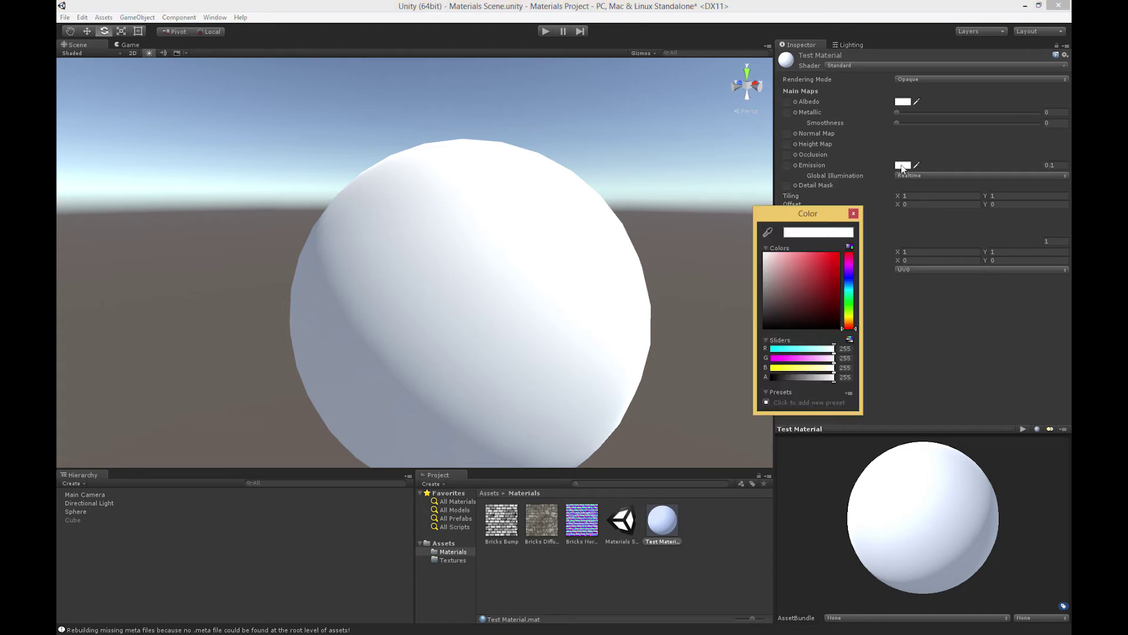
pyautogui.moveTo(822, 274); pyautogui.dragTo(839, 253)
pyautogui.click(853, 214)
pyautogui.click(1050, 167)
pyautogui.write('1')
pyautogui.scroll(-4, 558, 282)
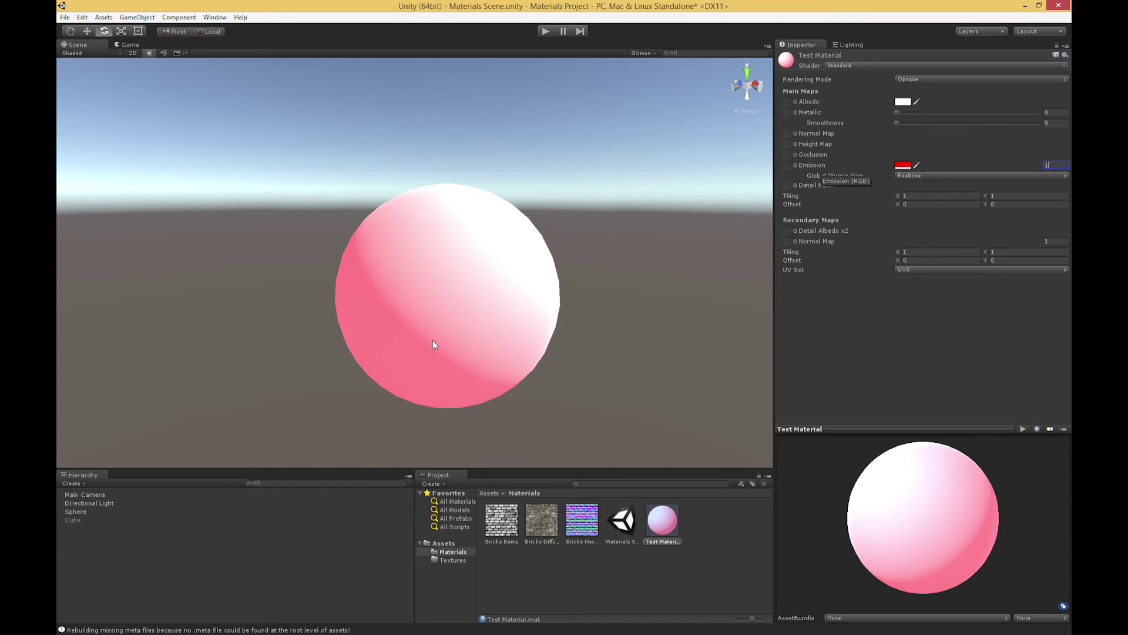
pyautogui.keyDown('alt'); pyautogui.moveTo(433, 347); pyautogui.dragTo(464, 227); pyautogui.keyUp('alt')
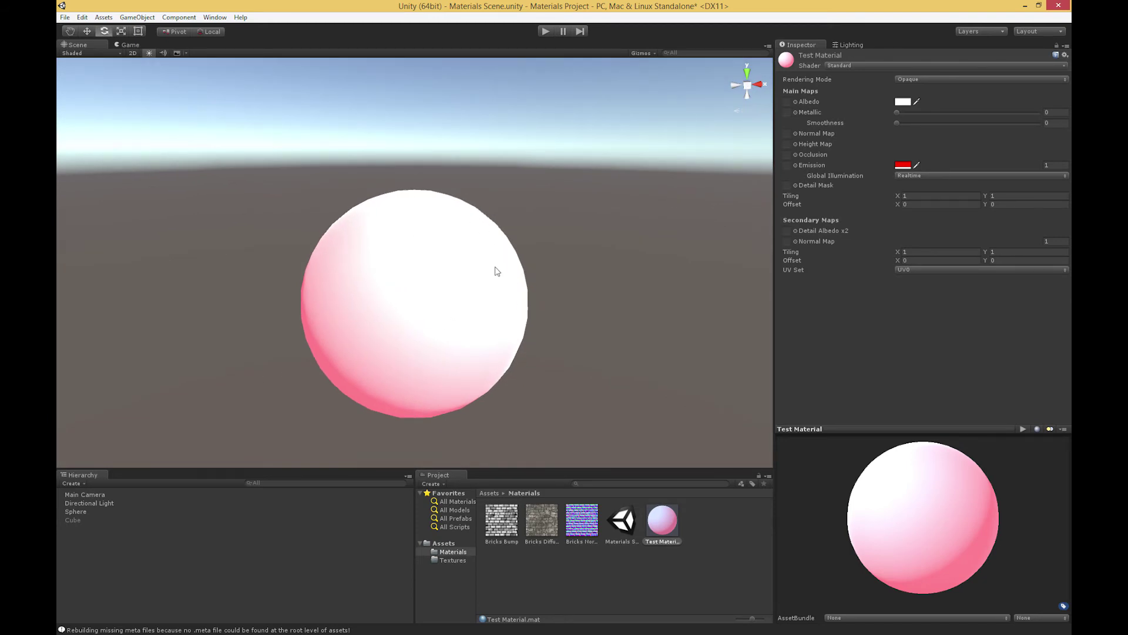
pyautogui.keyDown('alt'); pyautogui.moveTo(390, 335); pyautogui.dragTo(512, 272); pyautogui.keyUp('alt')
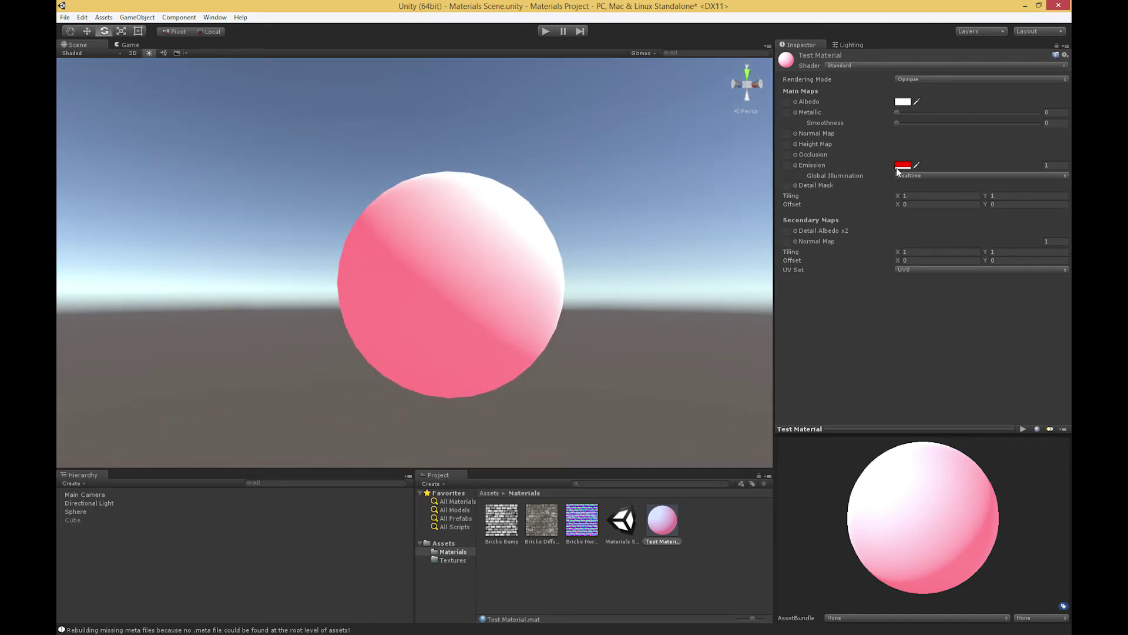
# - Set the brick texture as the emission map, then select the sphere to show its components
pyautogui.click(796, 164)
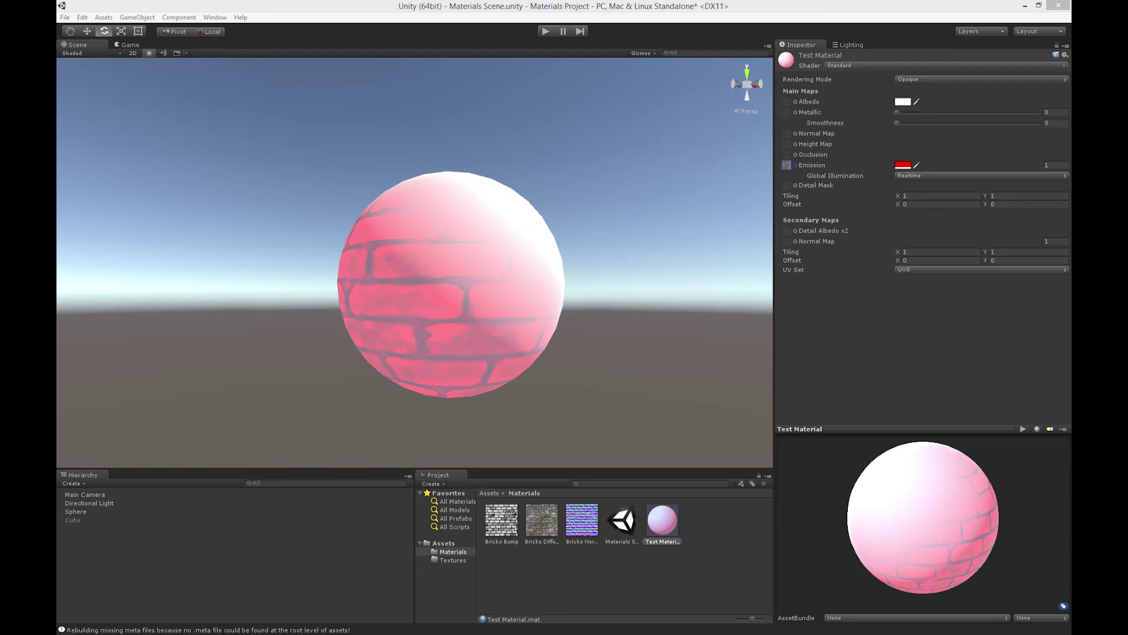
pyautogui.press('Return')
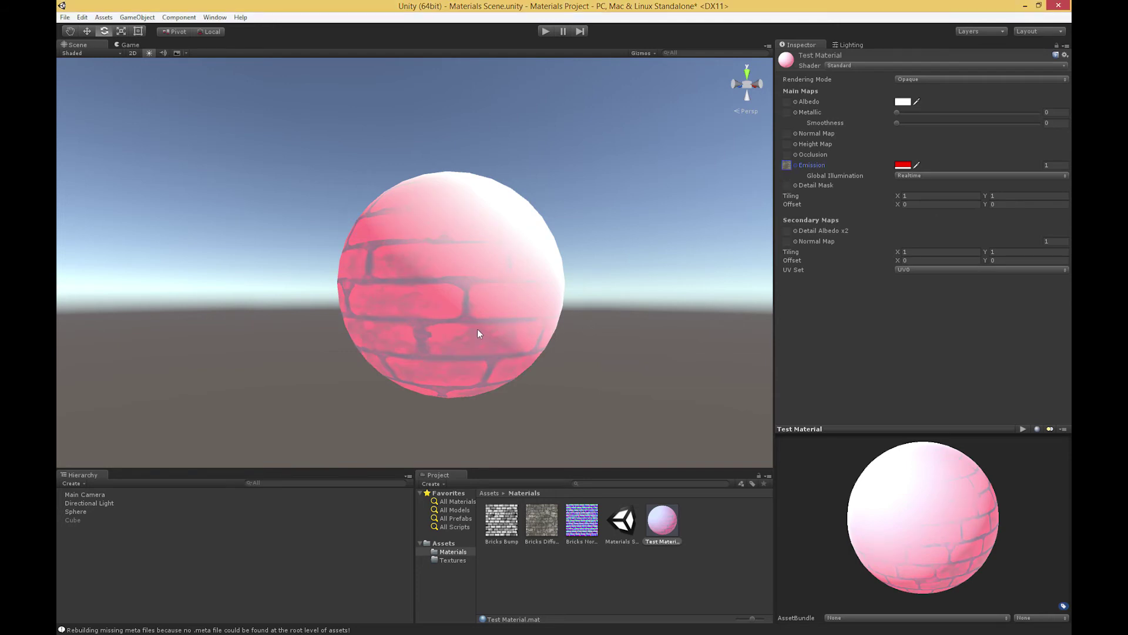
pyautogui.moveTo(474, 329)
pyautogui.keyDown('alt'); pyautogui.mouseDown()
pyautogui.moveTo(453, 323)
pyautogui.moveTo(584, 297)
pyautogui.moveTo(652, 325)
pyautogui.moveTo(488, 317)
pyautogui.moveTo(477, 356)
pyautogui.moveTo(448, 360)
pyautogui.moveTo(521, 319)
pyautogui.moveTo(501, 317)
pyautogui.mouseUp(); pyautogui.keyUp('alt')
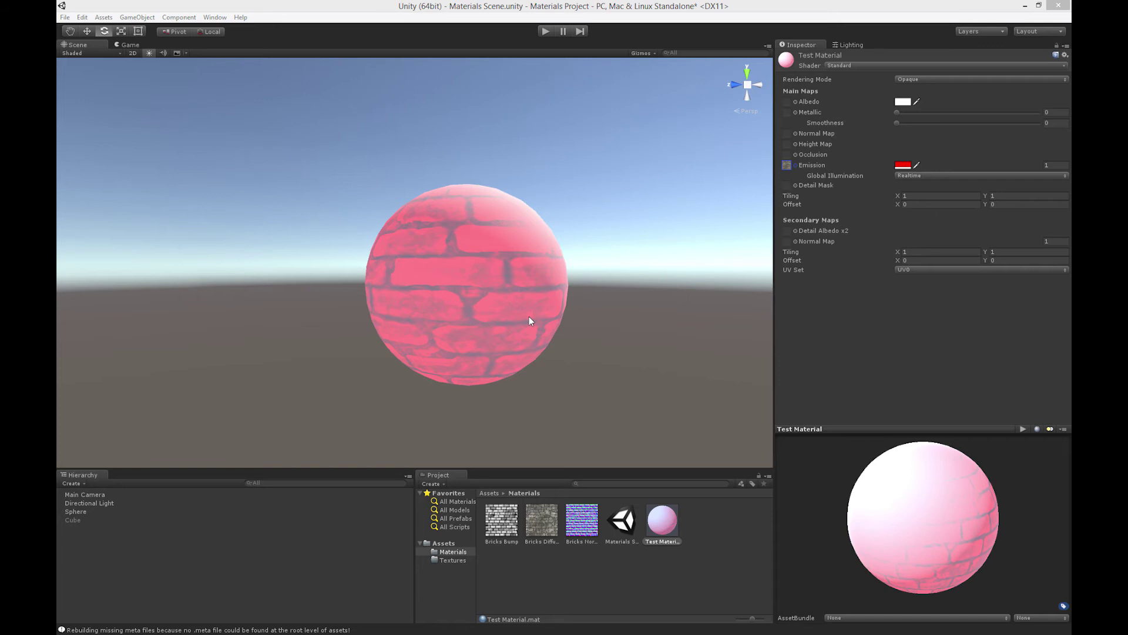
pyautogui.click(494, 326)
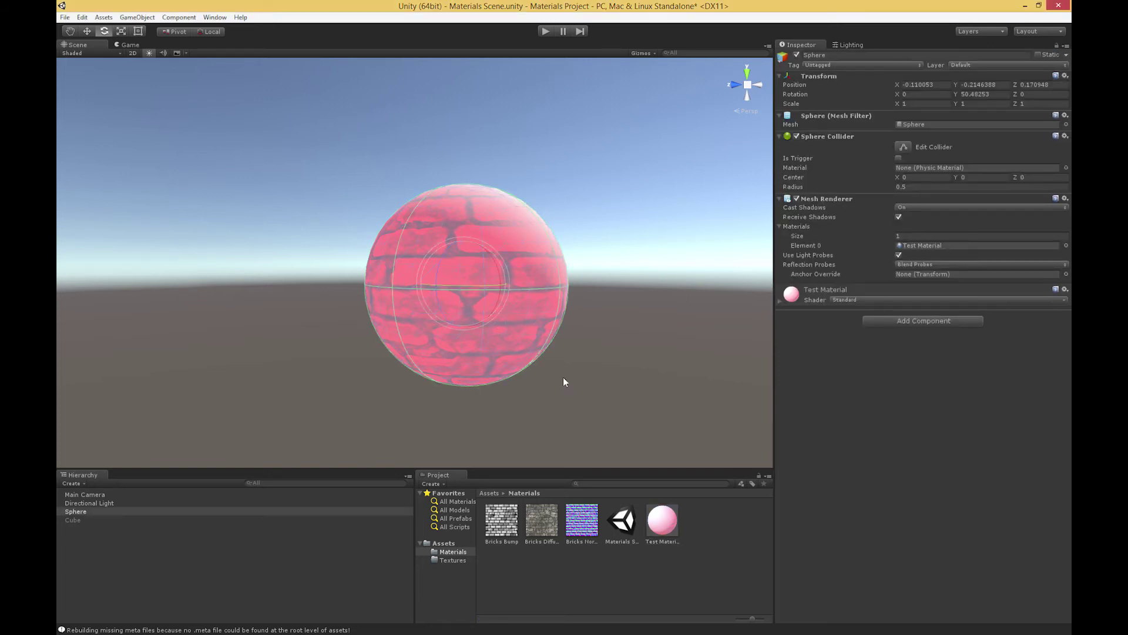
# - Enable the Cube so it appears beneath the brick sphere
pyautogui.click(82, 520)
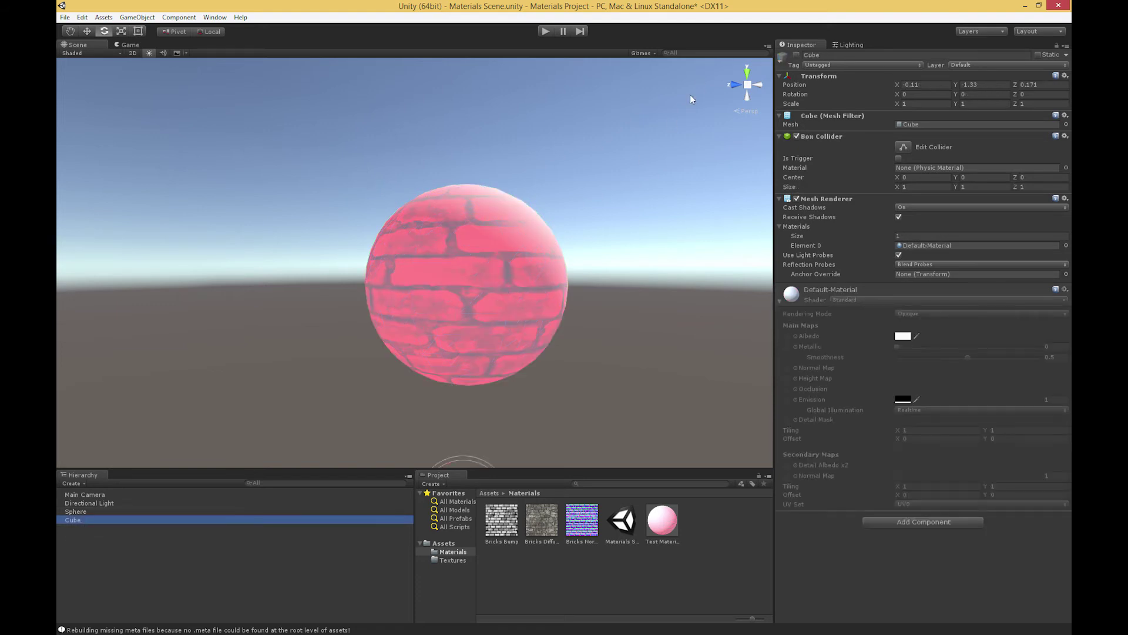
pyautogui.click(798, 55)
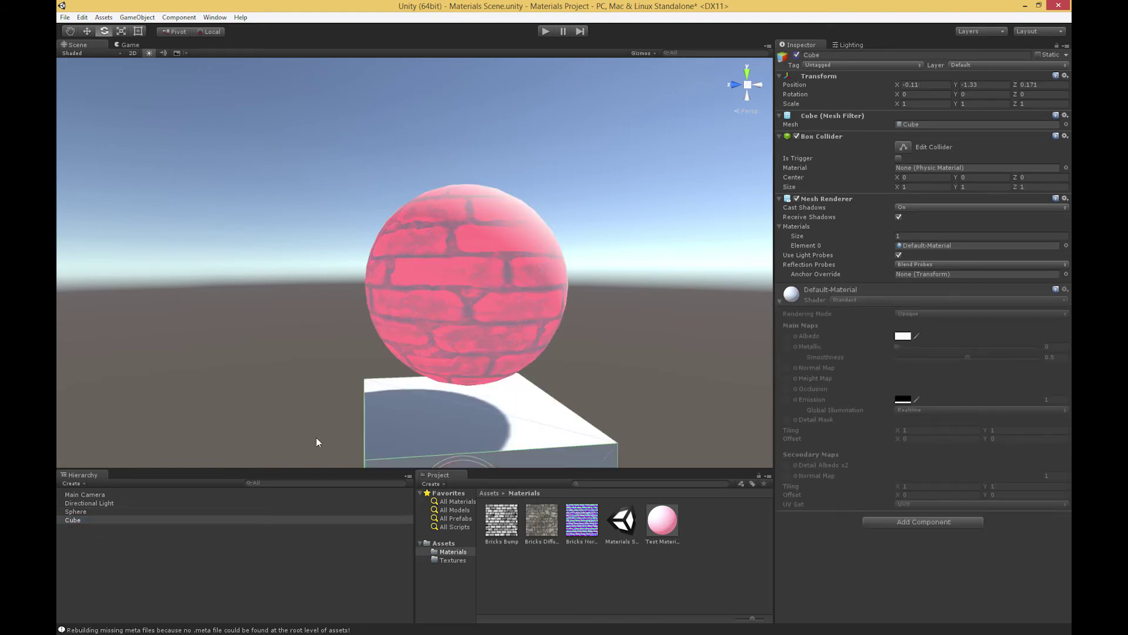
pyautogui.keyDown('alt'); pyautogui.moveTo(571, 429); pyautogui.dragTo(458, 366); pyautogui.keyUp('alt')
# - Mark both the Sphere and Cube as Static, then select the Directional Light
pyautogui.keyDown('shift'); pyautogui.click(444, 267); pyautogui.keyUp('shift')
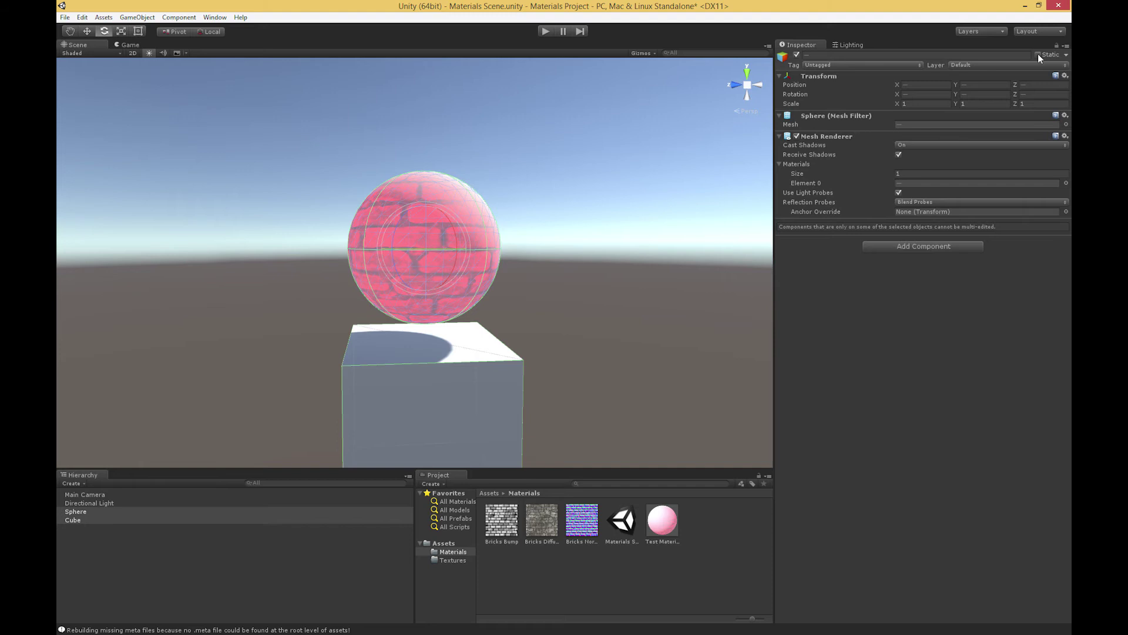
pyautogui.click(1038, 54)
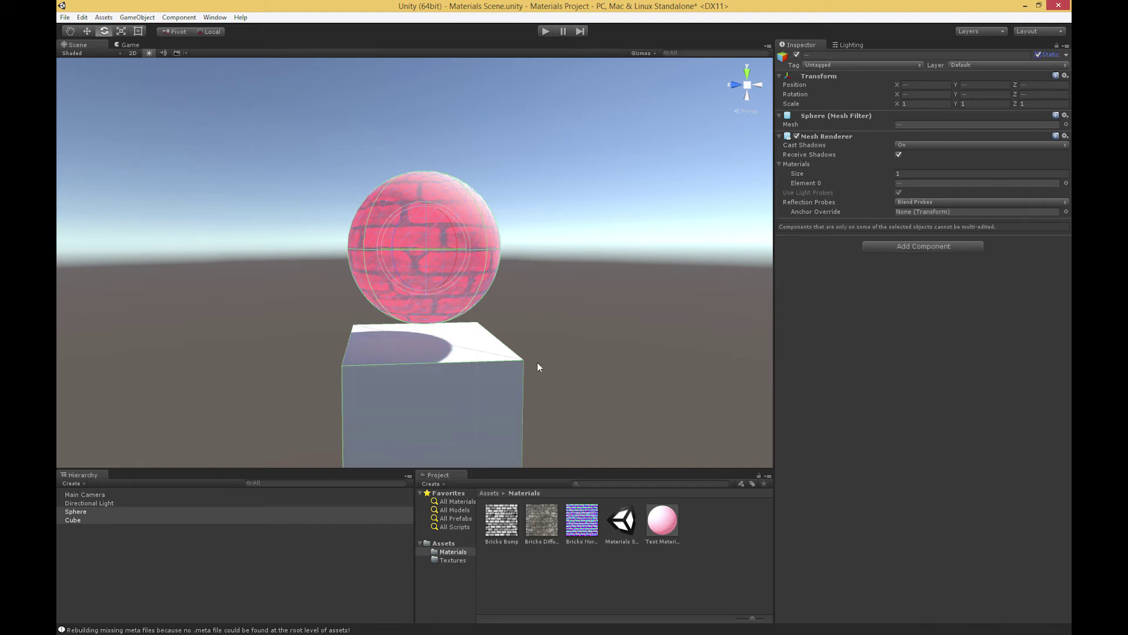
pyautogui.keyDown('alt'); pyautogui.moveTo(456, 378); pyautogui.dragTo(410, 358); pyautogui.keyUp('alt')
pyautogui.press('e')
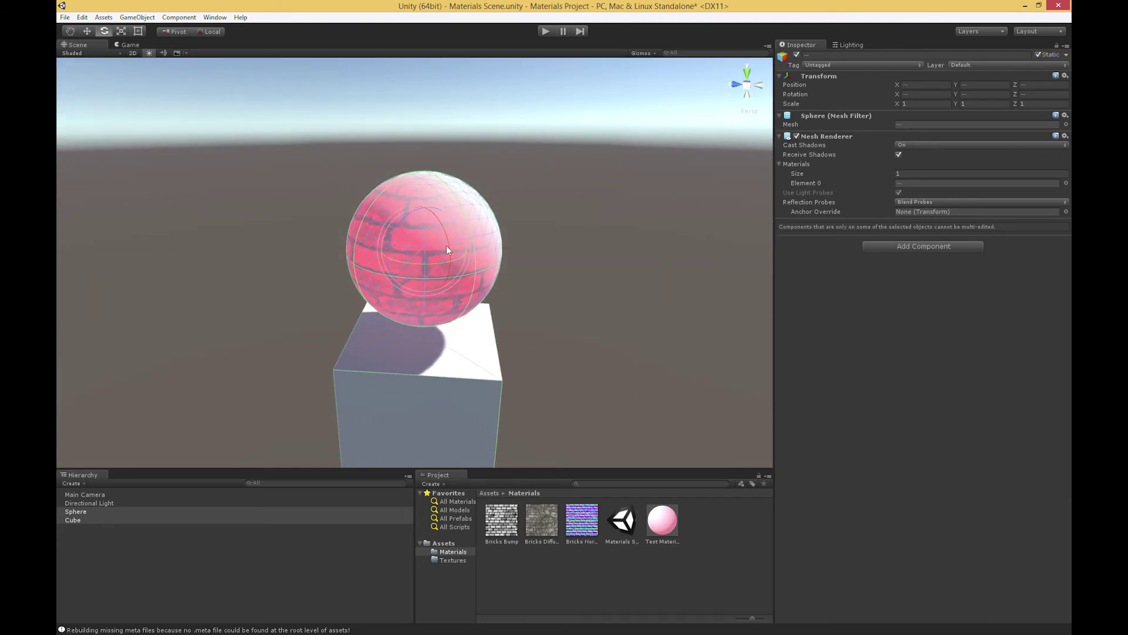
pyautogui.click(100, 502)
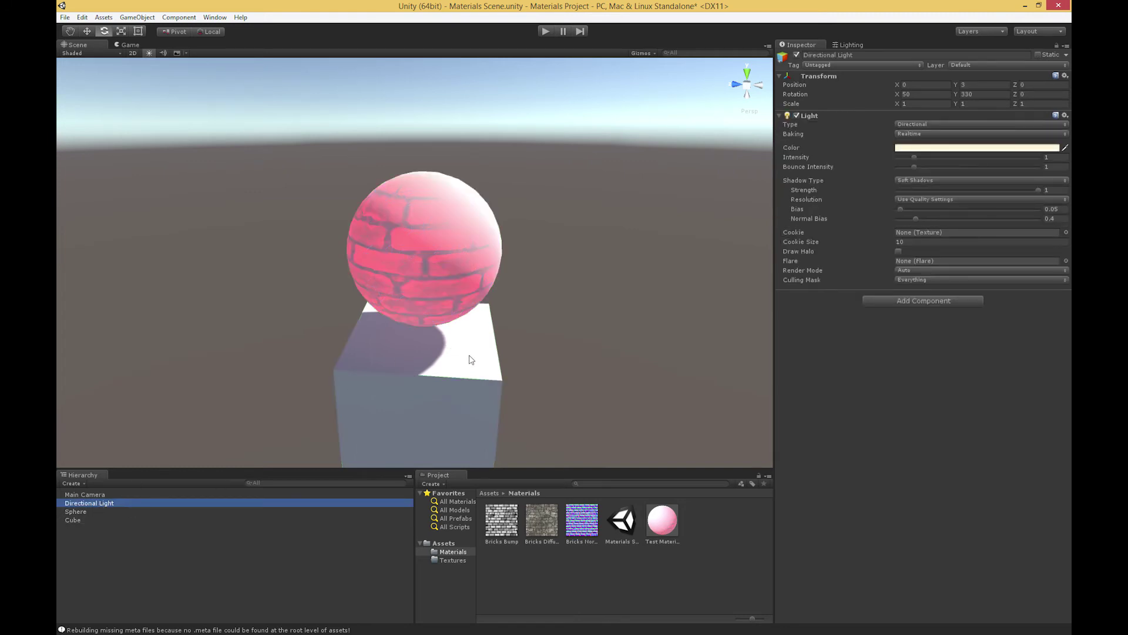
# - Switch off the Directional Light and clear the brick texture from Test Material's emission slot
pyautogui.click(797, 56)
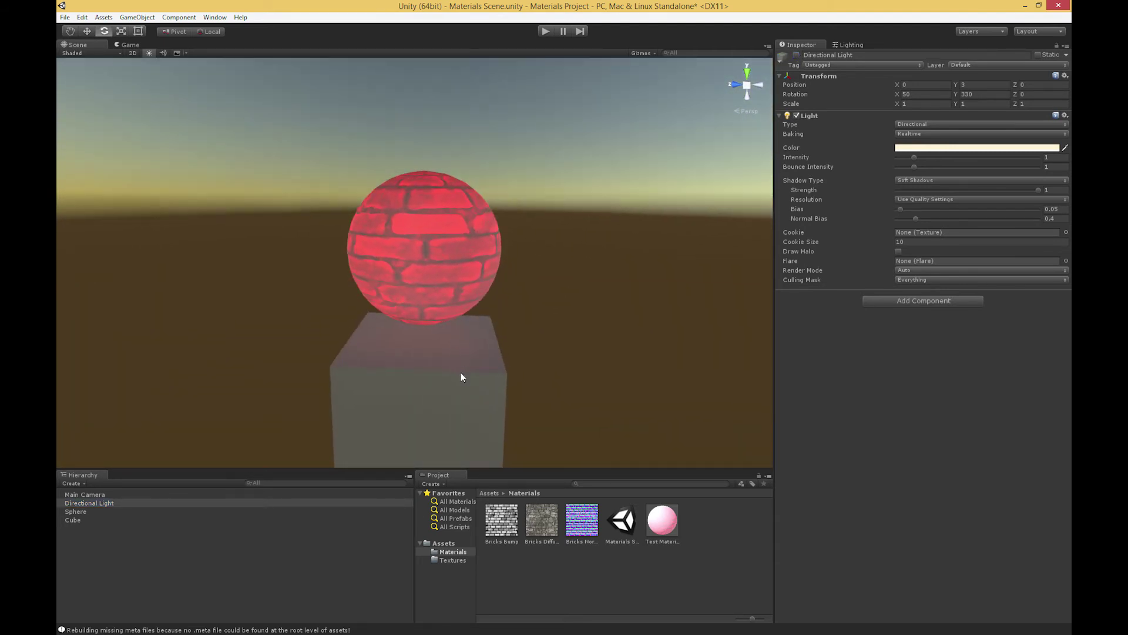
pyautogui.click(442, 296)
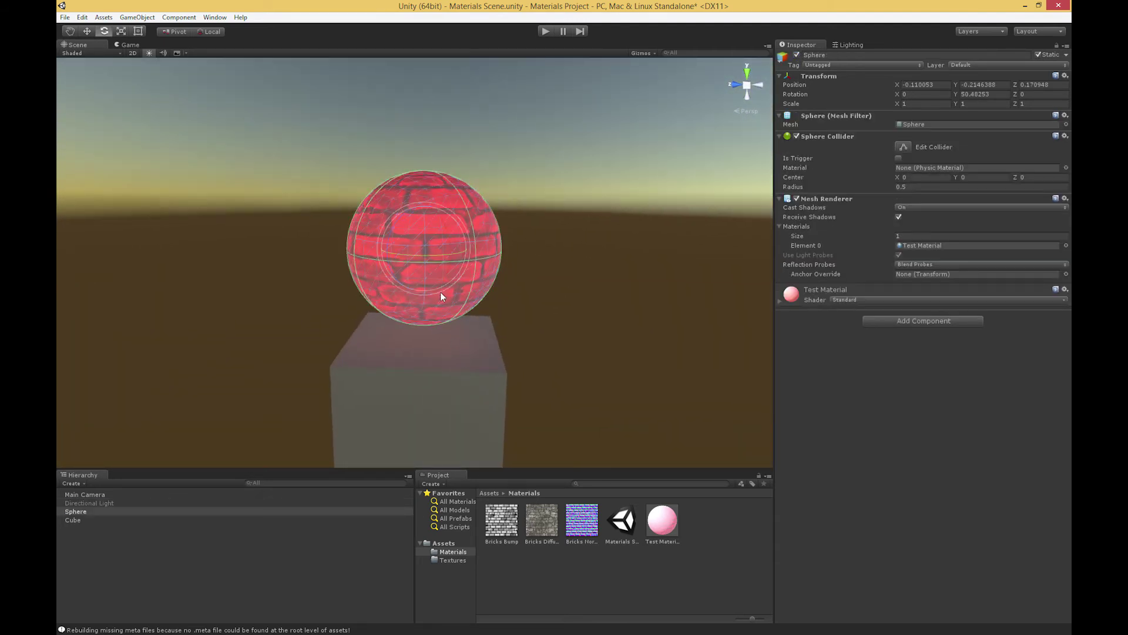
pyautogui.click(779, 301)
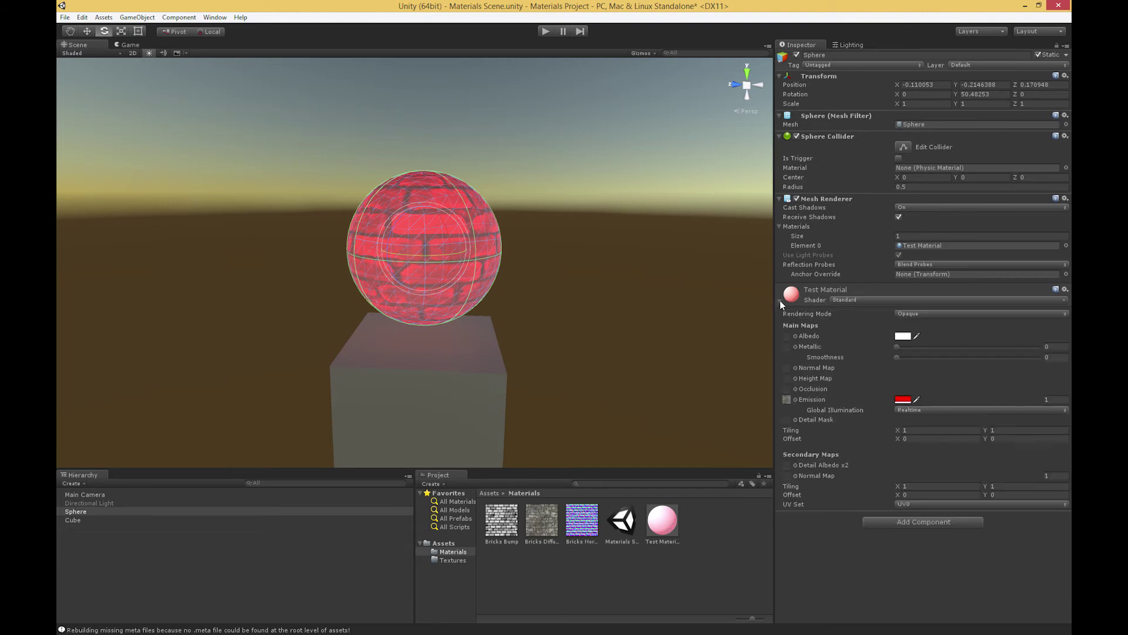
pyautogui.click(787, 400)
pyautogui.press('Delete')
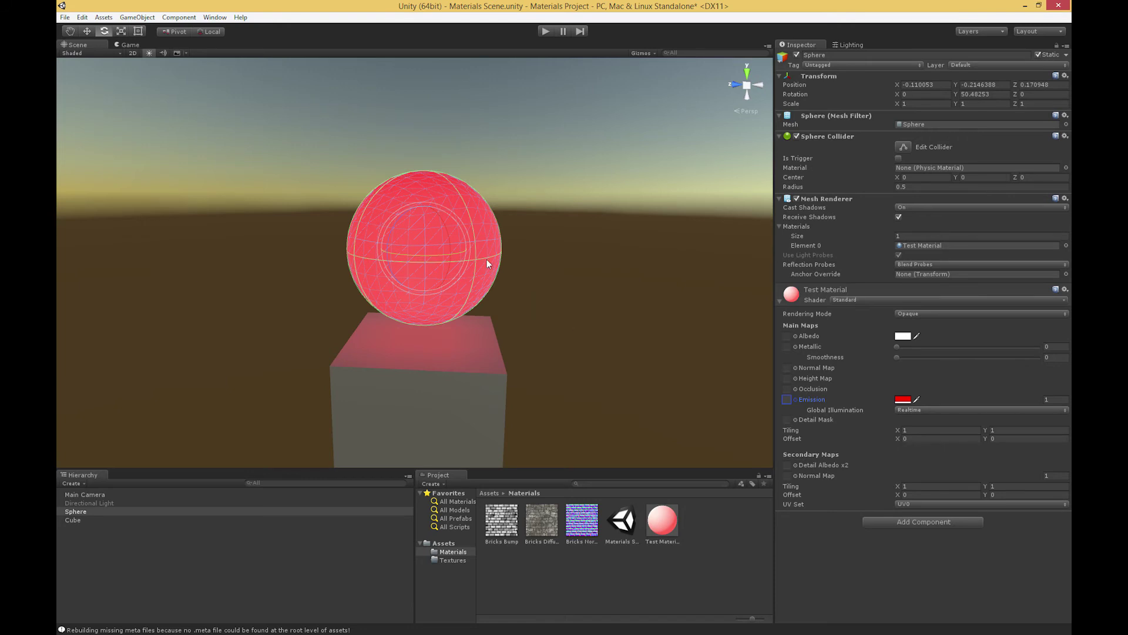
pyautogui.click(541, 281)
pyautogui.keyDown('alt'); pyautogui.moveTo(540, 281); pyautogui.dragTo(448, 310); pyautogui.keyUp('alt')
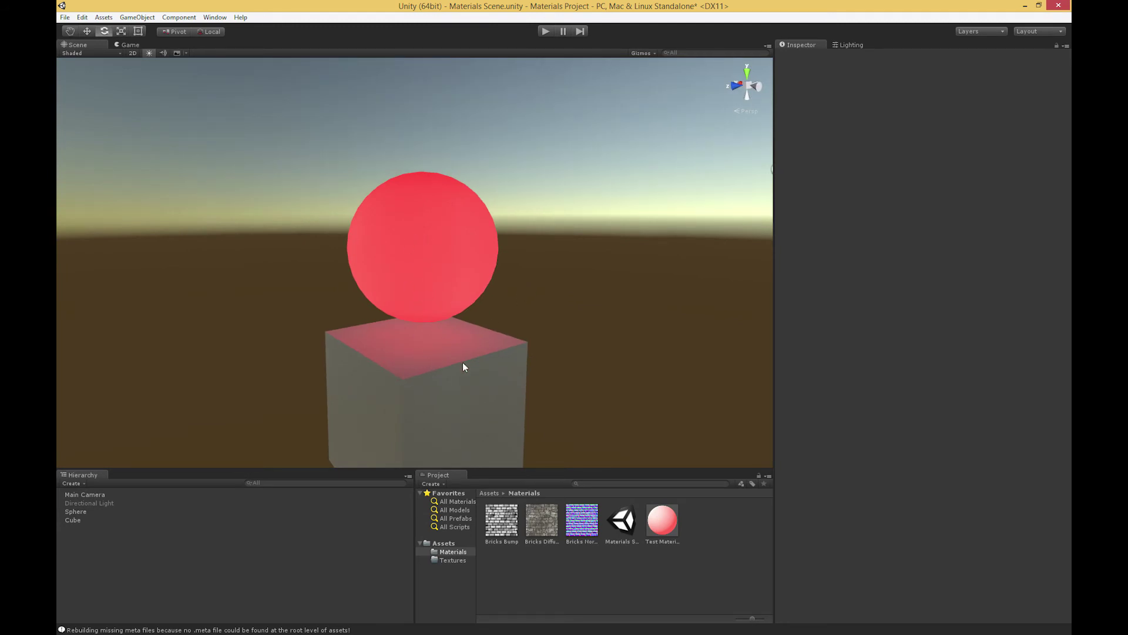
# - Move the glowing sphere beside the cube, to position X -0.493, Z -0.638
pyautogui.keyDown('alt'); pyautogui.moveTo(463, 365); pyautogui.dragTo(447, 282); pyautogui.keyUp('alt')
pyautogui.click(435, 266)
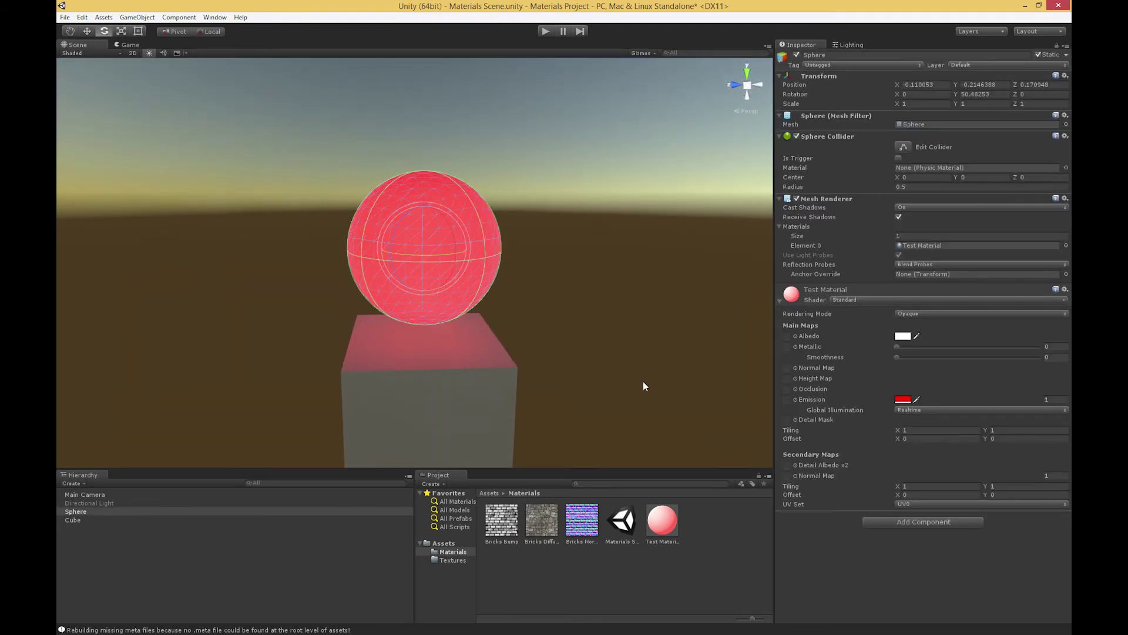
pyautogui.press('w')
pyautogui.keyDown('alt'); pyautogui.moveTo(481, 361); pyautogui.dragTo(459, 370); pyautogui.keyUp('alt')
pyautogui.moveTo(423, 253); pyautogui.dragTo(343, 235)
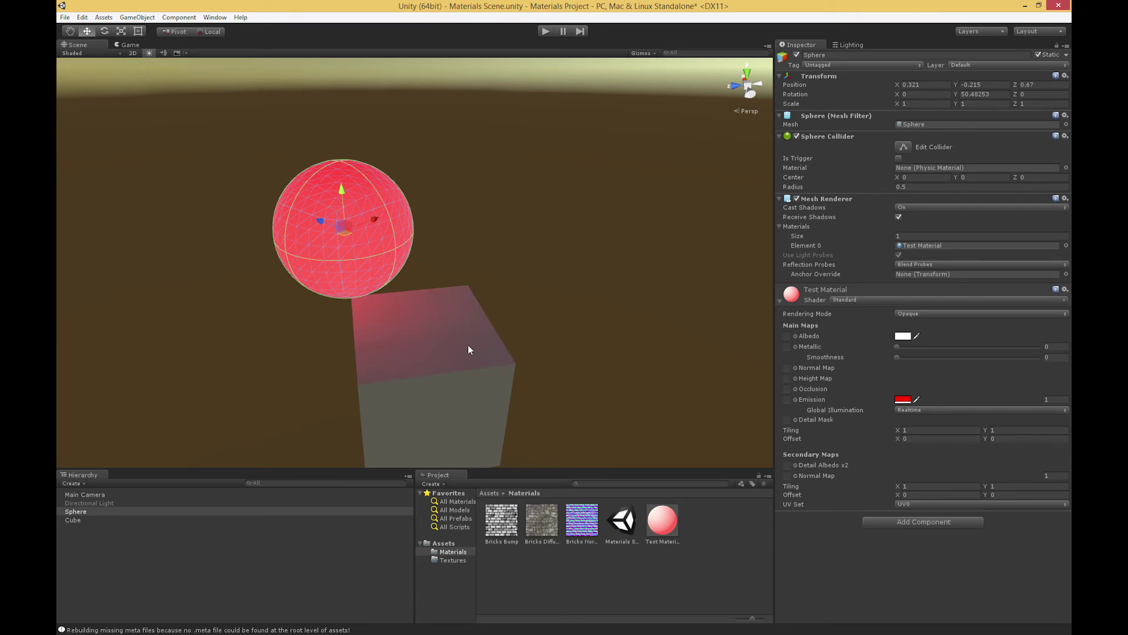
pyautogui.keyDown('alt'); pyautogui.moveTo(479, 360); pyautogui.dragTo(405, 353); pyautogui.keyUp('alt')
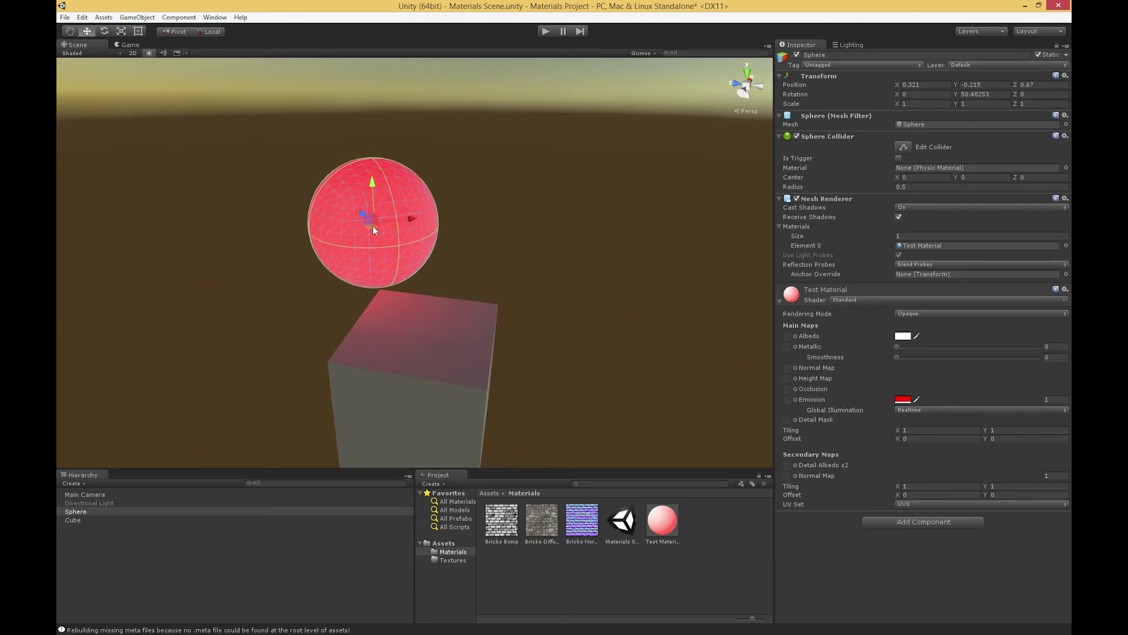
pyautogui.moveTo(373, 228); pyautogui.dragTo(557, 295)
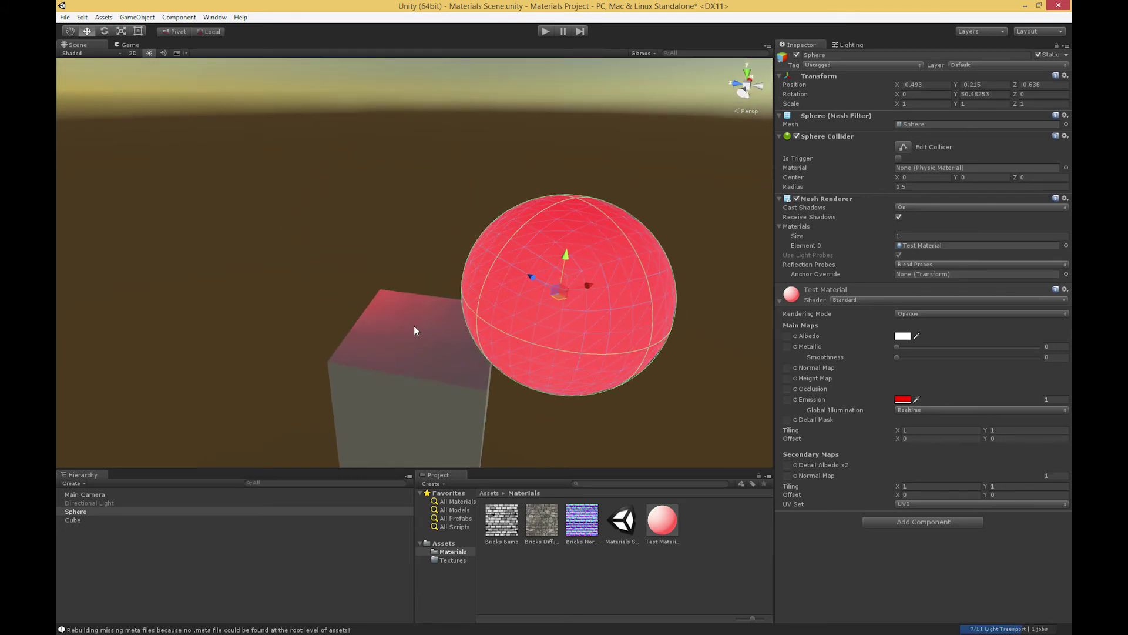
pyautogui.keyDown('alt'); pyautogui.moveTo(372, 345); pyautogui.dragTo(548, 347); pyautogui.keyUp('alt')
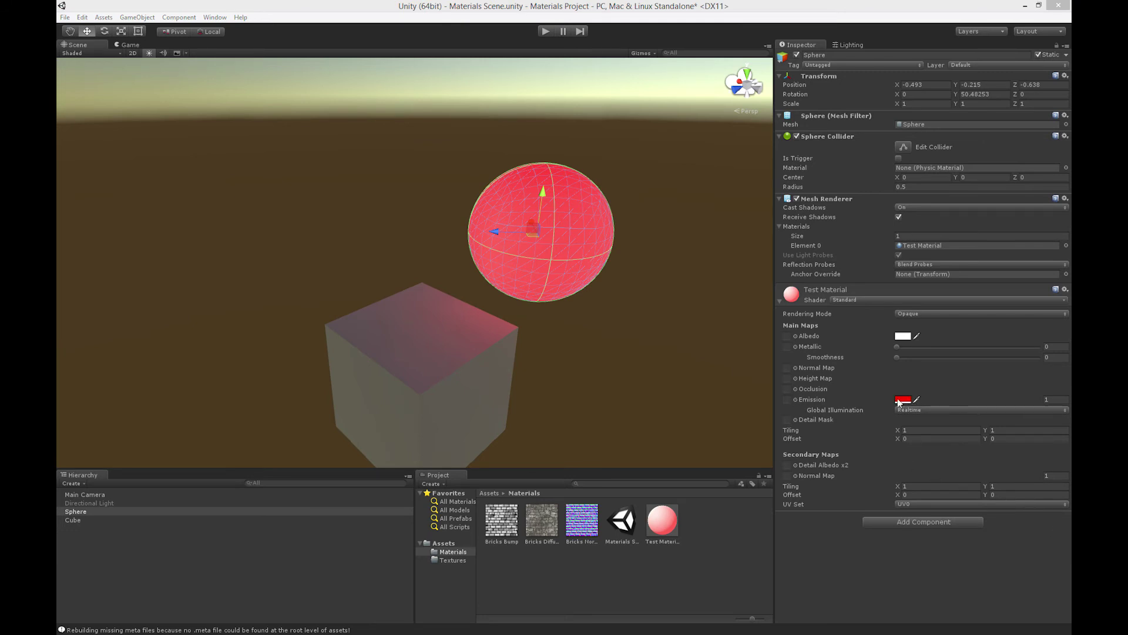
# - Set the emission intensity to 0 and deactivate the Cube
pyautogui.click(1050, 401)
pyautogui.write('0')
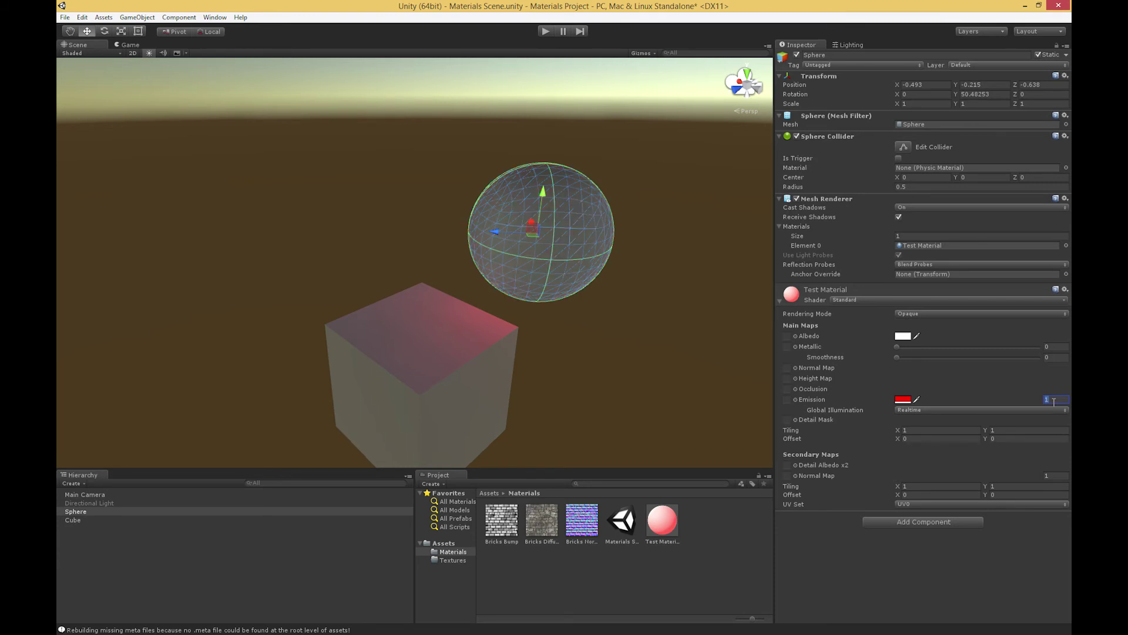
pyautogui.click(456, 361)
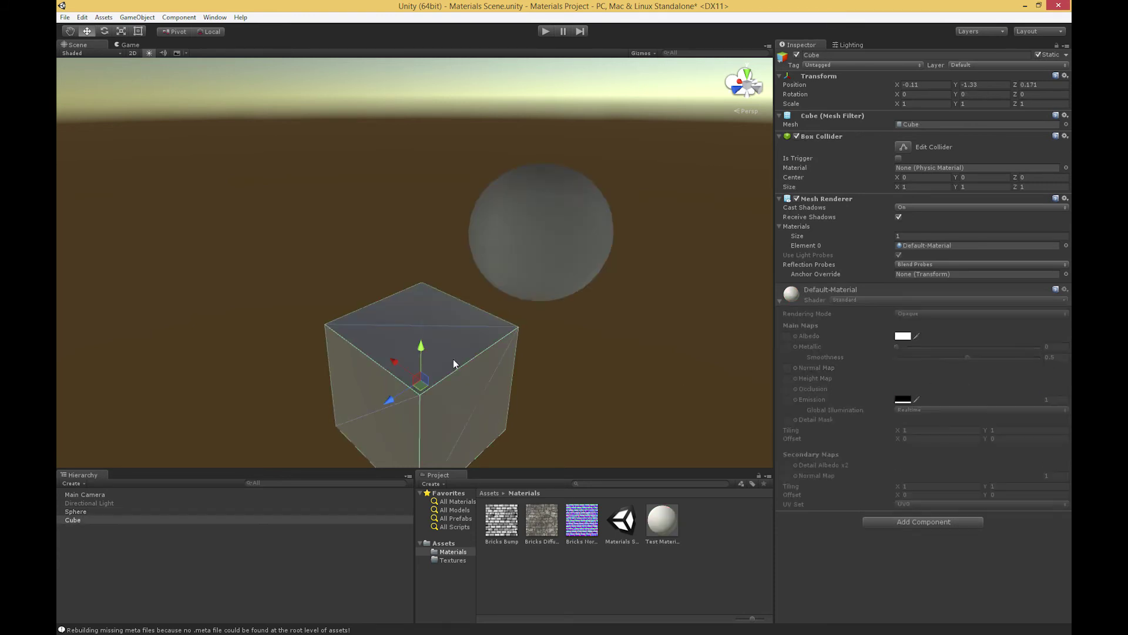
pyautogui.click(797, 54)
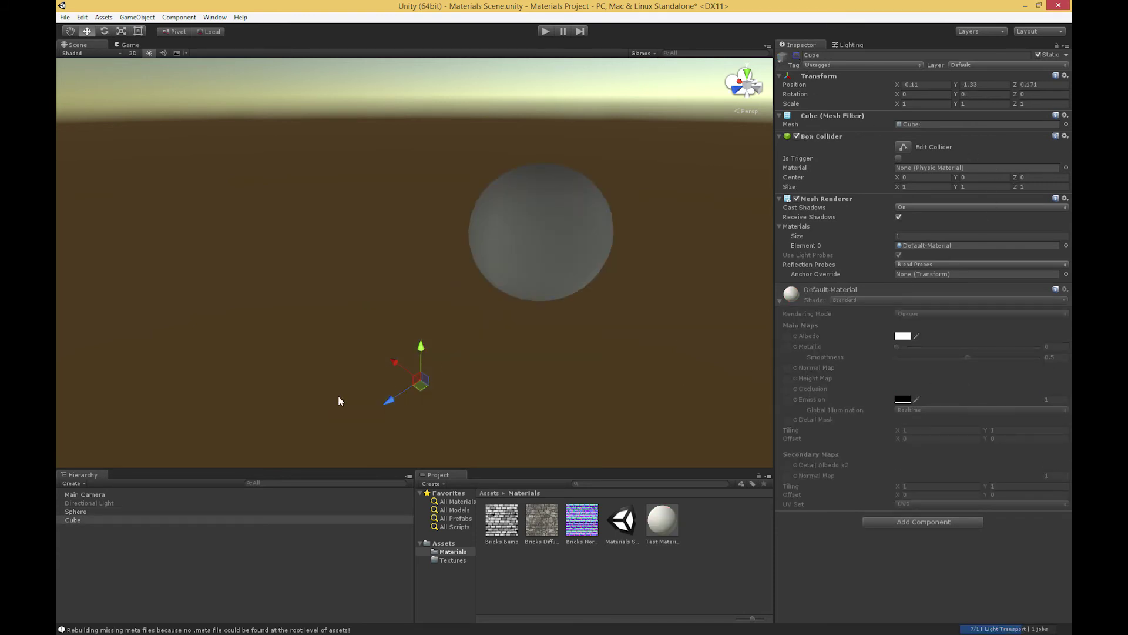
# - Select the Directional Light, then frame the Sphere in the Scene view
pyautogui.click(531, 222)
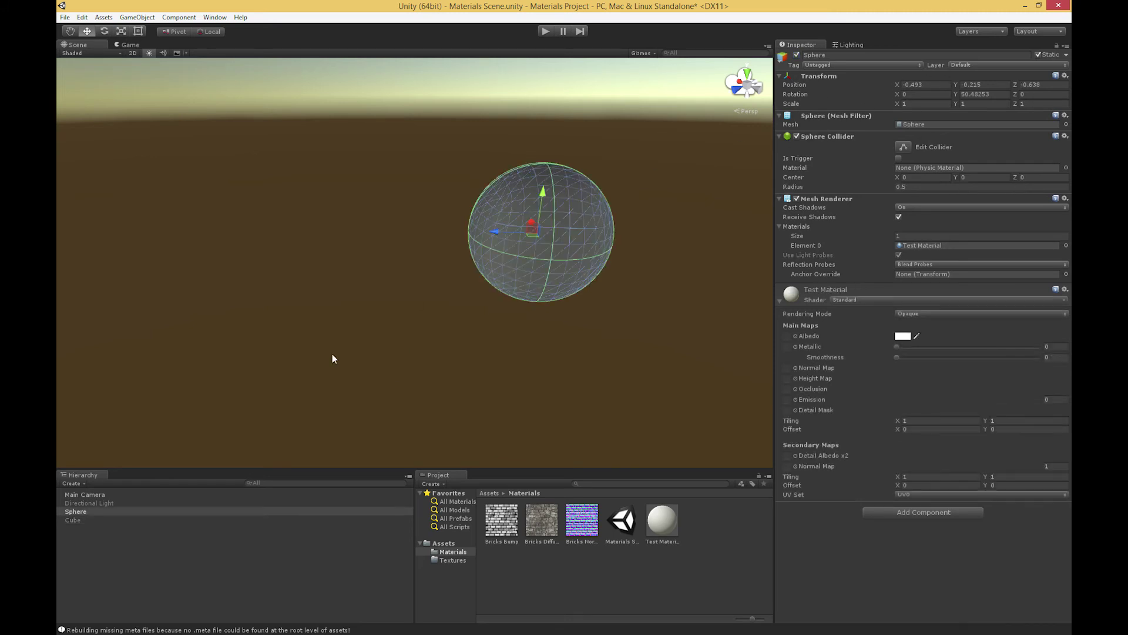
pyautogui.click(87, 503)
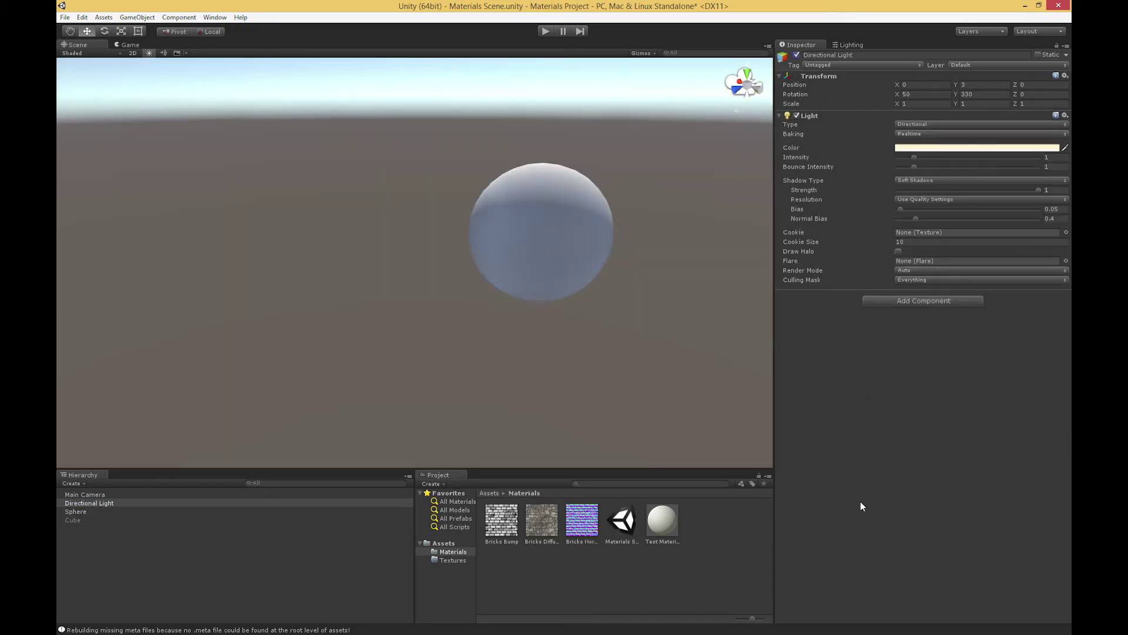
pyautogui.scroll(2, 622, 408)
pyautogui.moveTo(621, 408); pyautogui.dragTo(572, 312, button='right')
pyautogui.click(572, 312)
pyautogui.press('f')
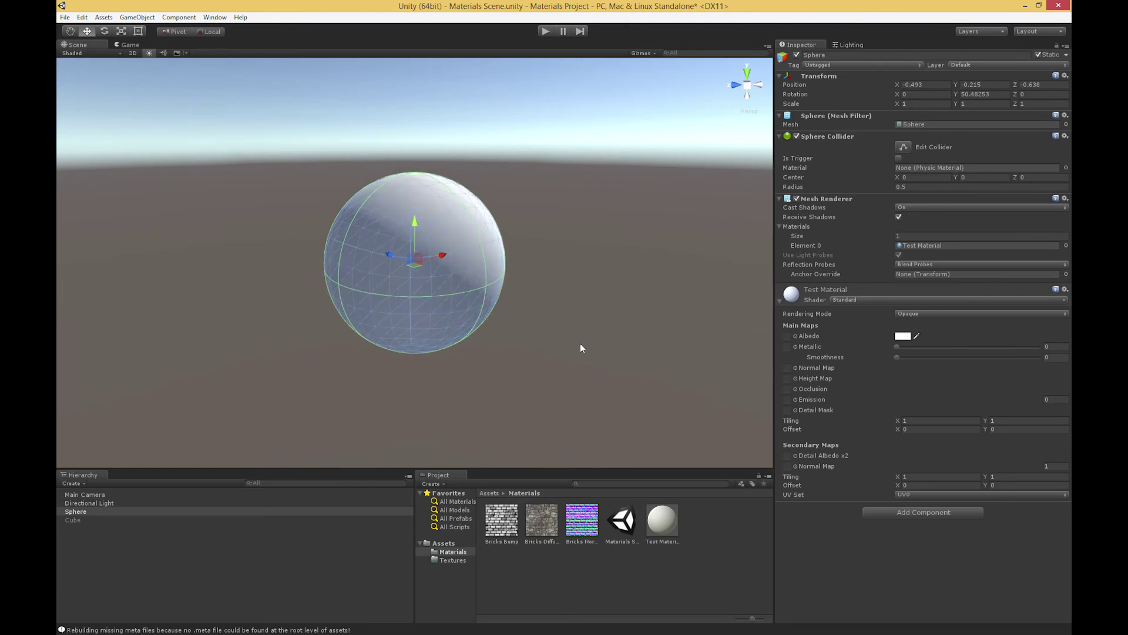
pyautogui.click(580, 344)
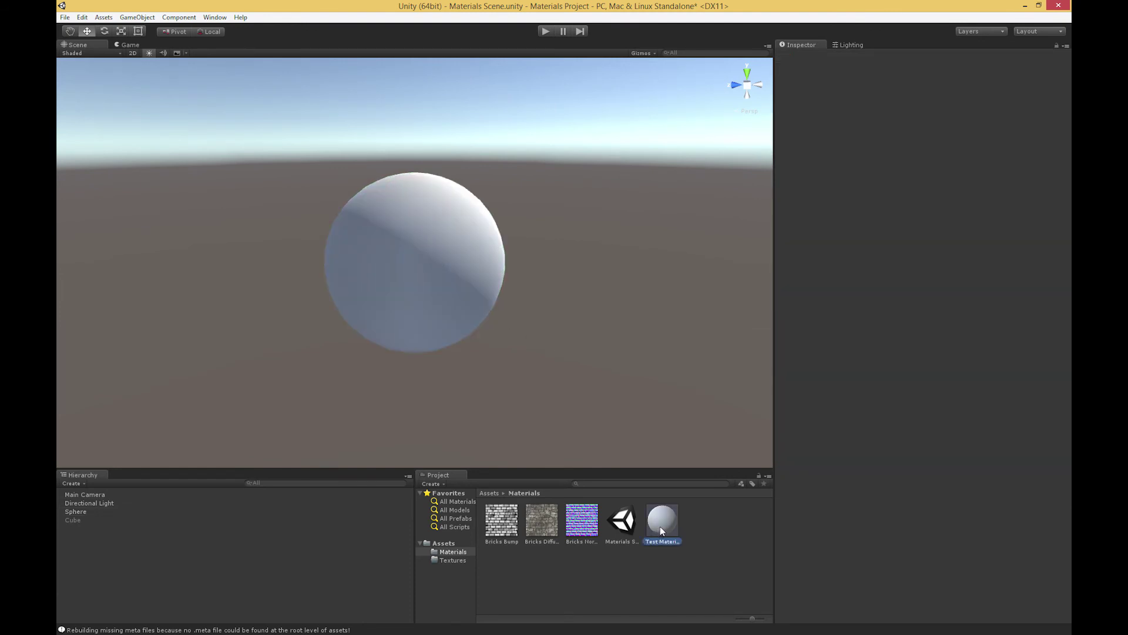
# - Show the Test Material asset's settings, then switch to the Unity manual in Firefox
pyautogui.click(661, 530)
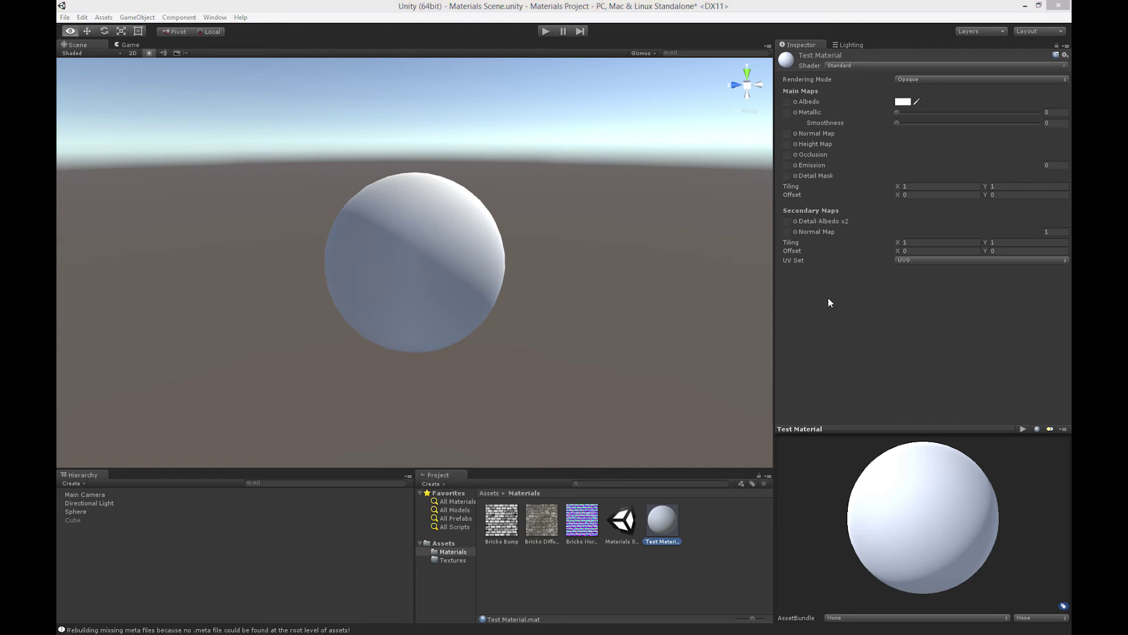
pyautogui.hotkey('alt', 'Tab')
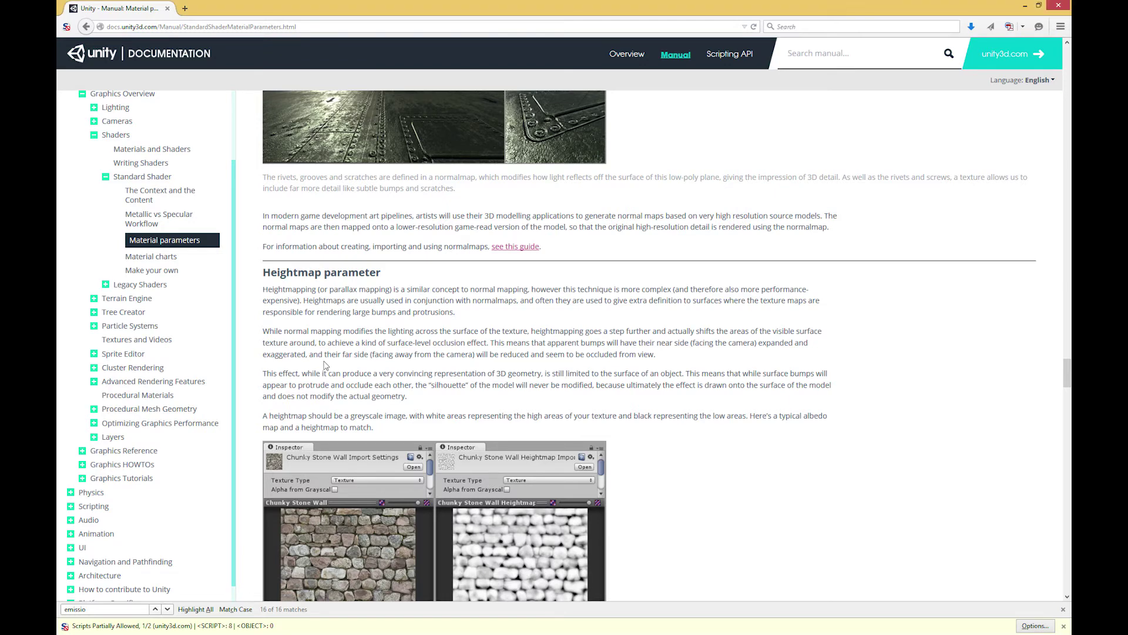
# - Read down through Heightmap, Occlusion and Emission to the None, Realtime and Baked GI options
pyautogui.scroll(-8, 338, 276)
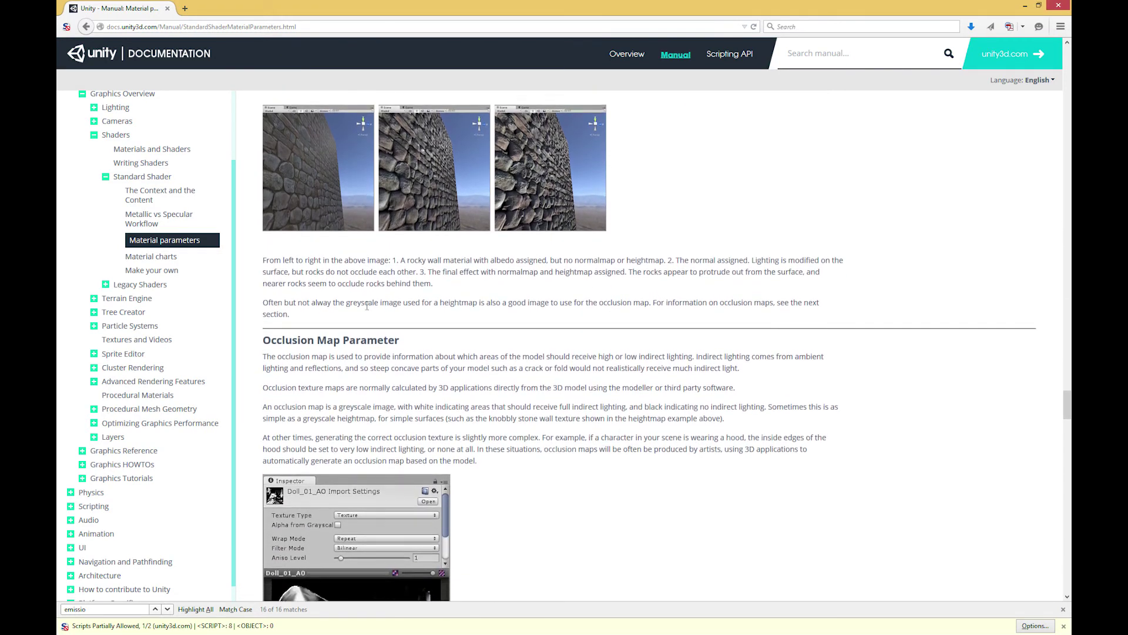
pyautogui.scroll(-10, 367, 305)
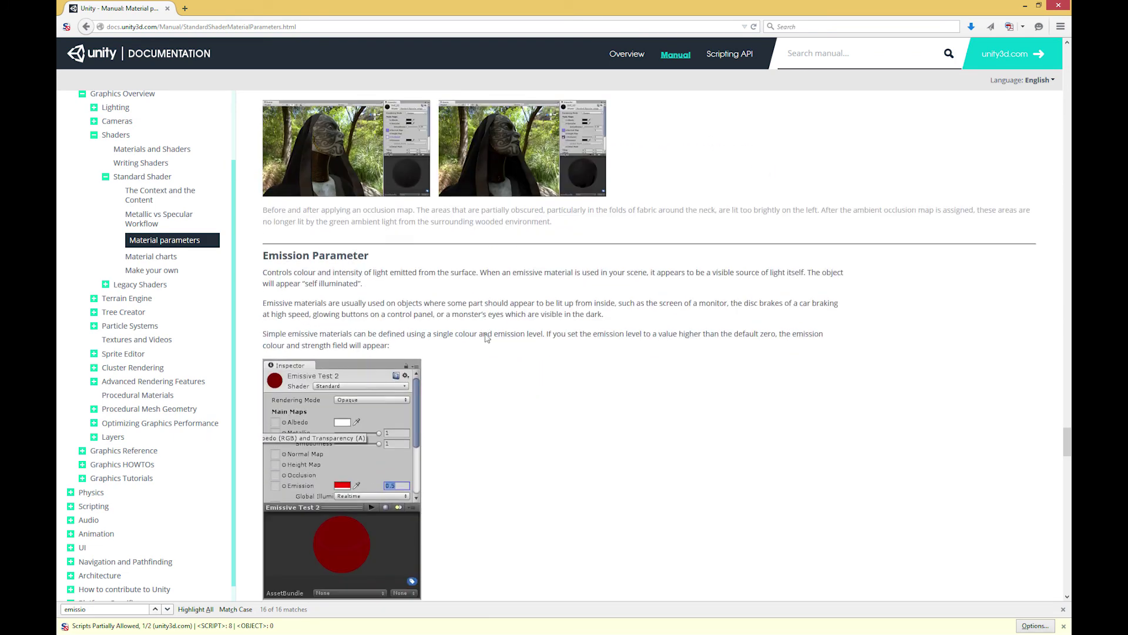
pyautogui.scroll(-3, 486, 337)
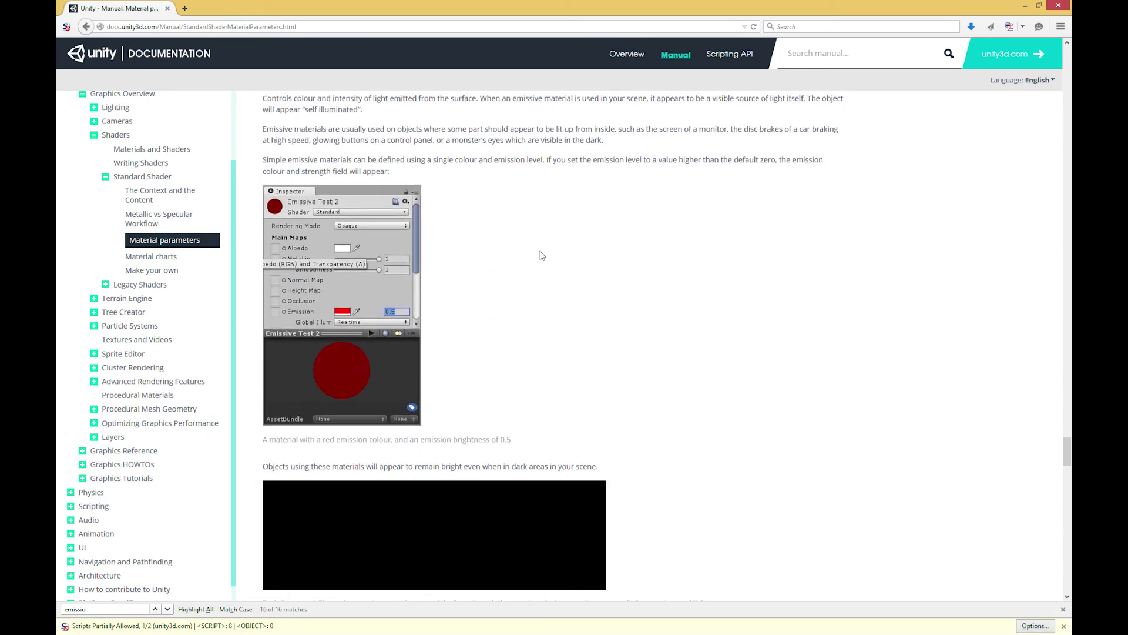
pyautogui.scroll(1, 552, 253)
pyautogui.scroll(-10, 558, 254)
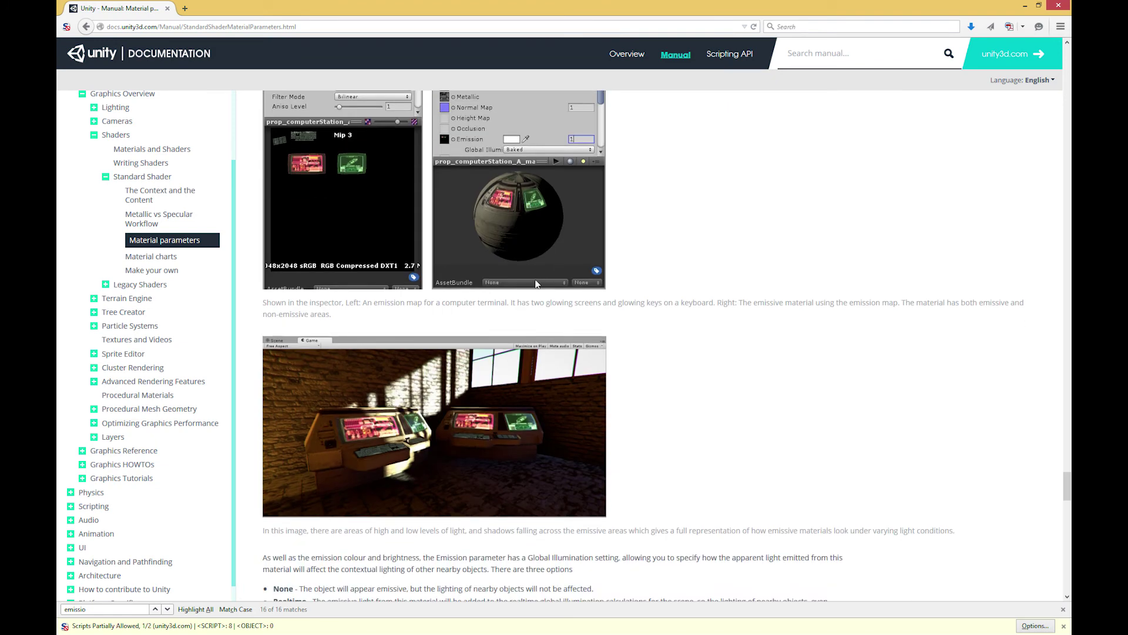
pyautogui.scroll(-4, 535, 284)
pyautogui.scroll(4, 493, 256)
pyautogui.scroll(-5, 644, 350)
pyautogui.scroll(-8, 645, 352)
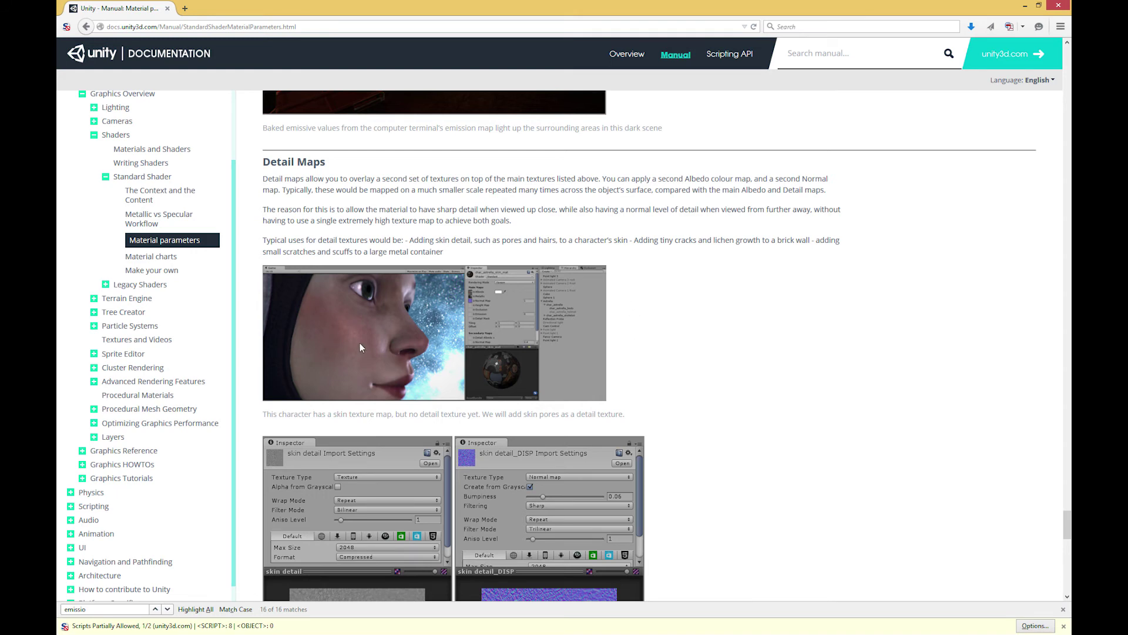
# - Review the manual's detail-texture examples, then return to the Unity editor
pyautogui.scroll(-7, 518, 294)
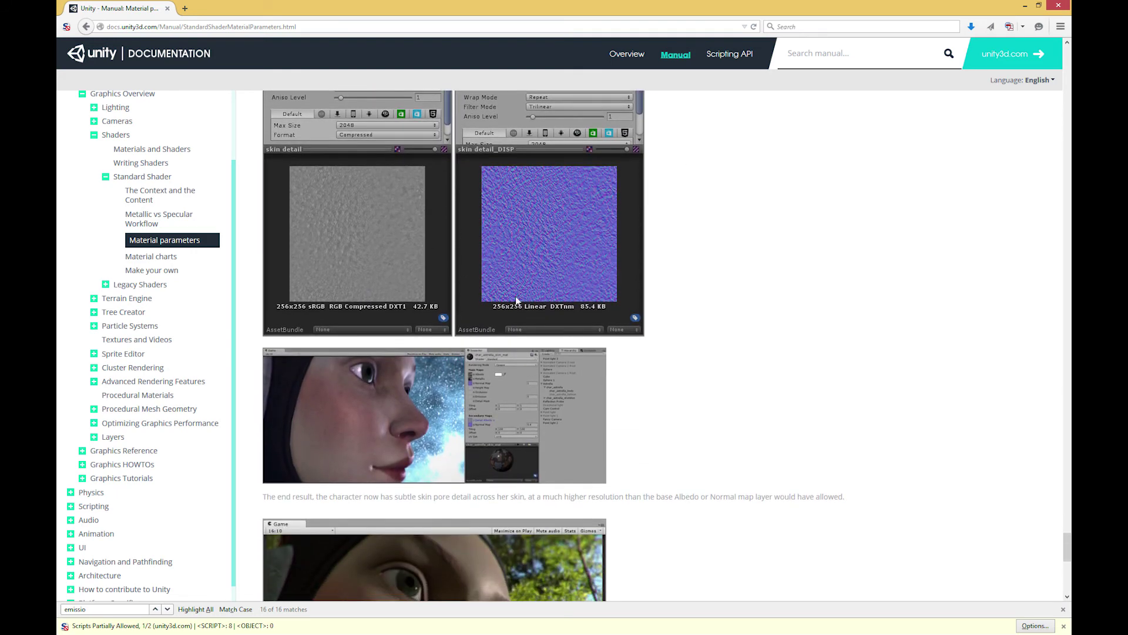
pyautogui.scroll(-4, 459, 399)
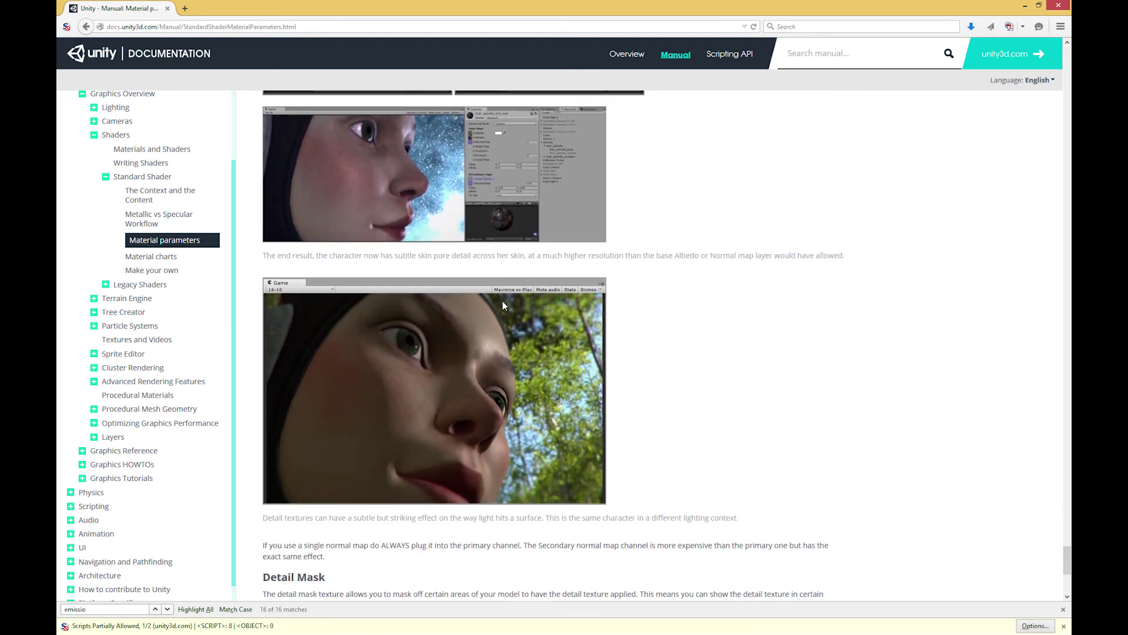
pyautogui.scroll(2, 537, 359)
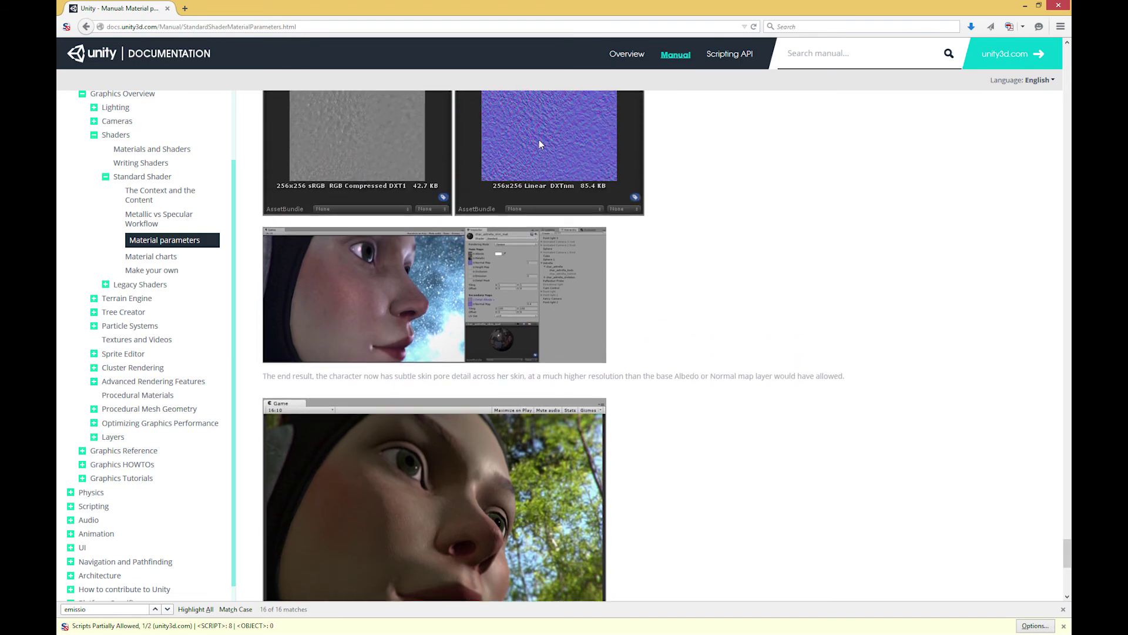
pyautogui.scroll(-4, 665, 280)
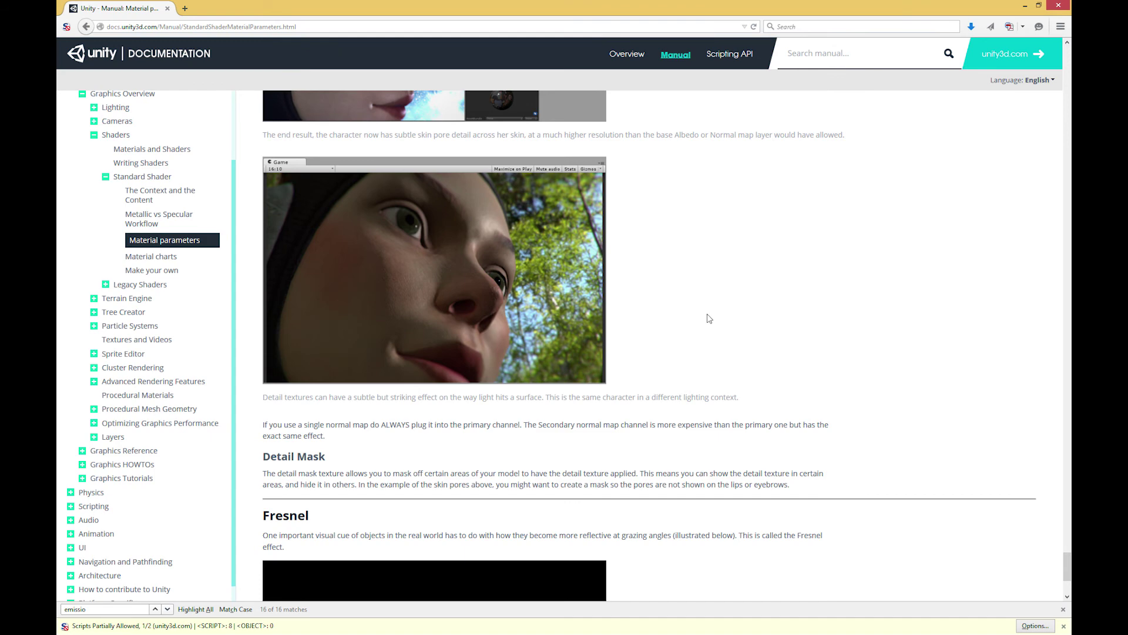
pyautogui.scroll(8, 709, 318)
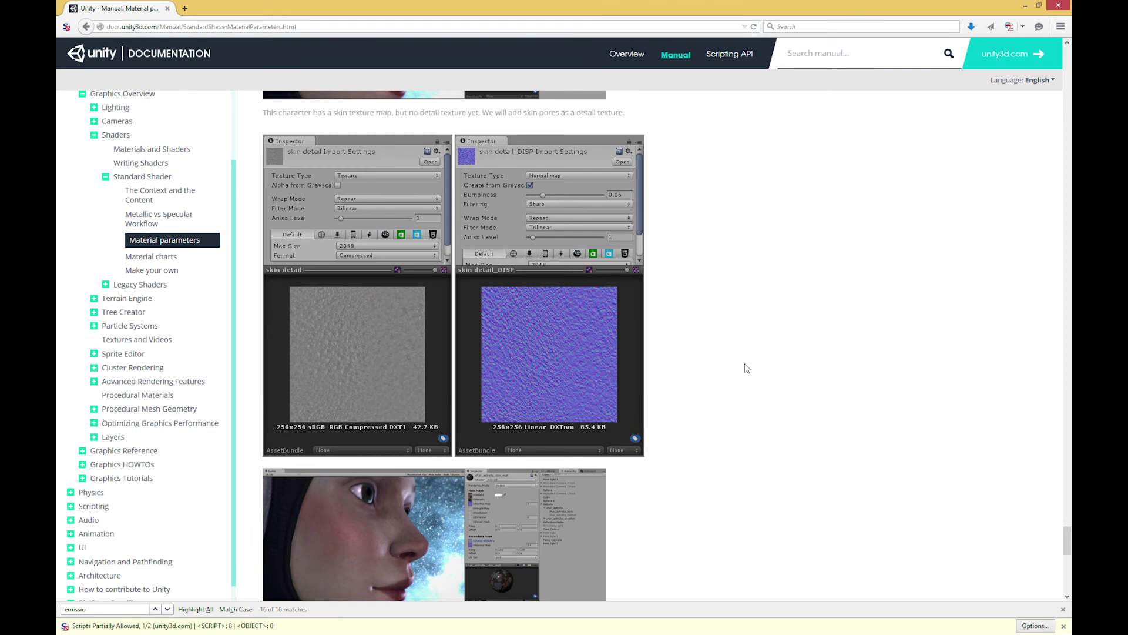
pyautogui.scroll(1, 746, 368)
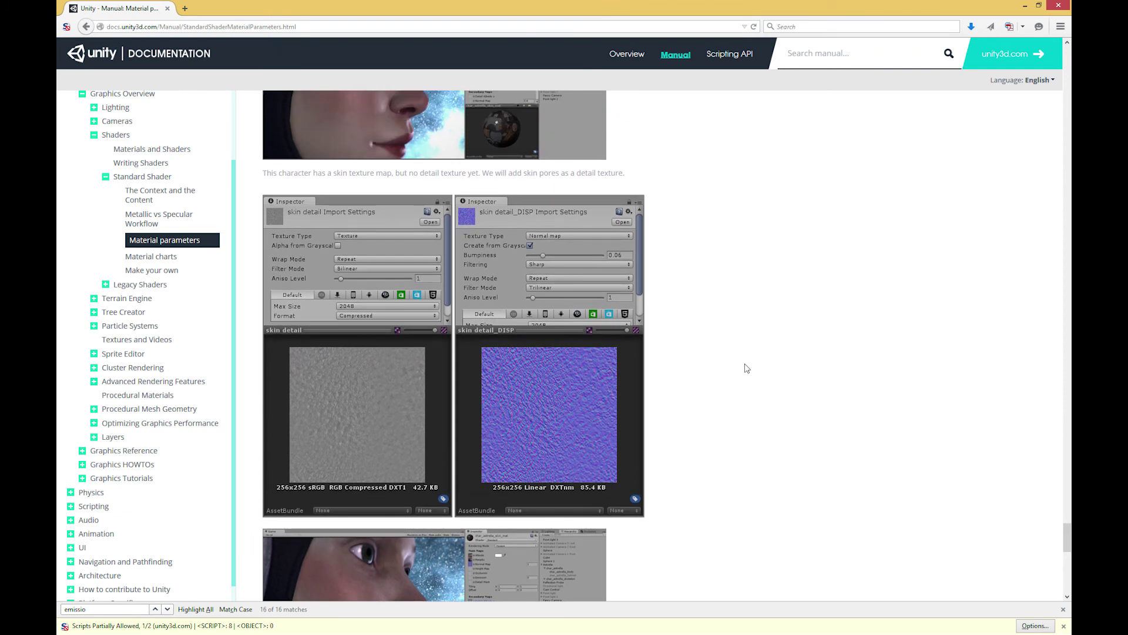
pyautogui.hotkey('alt', 'Tab')
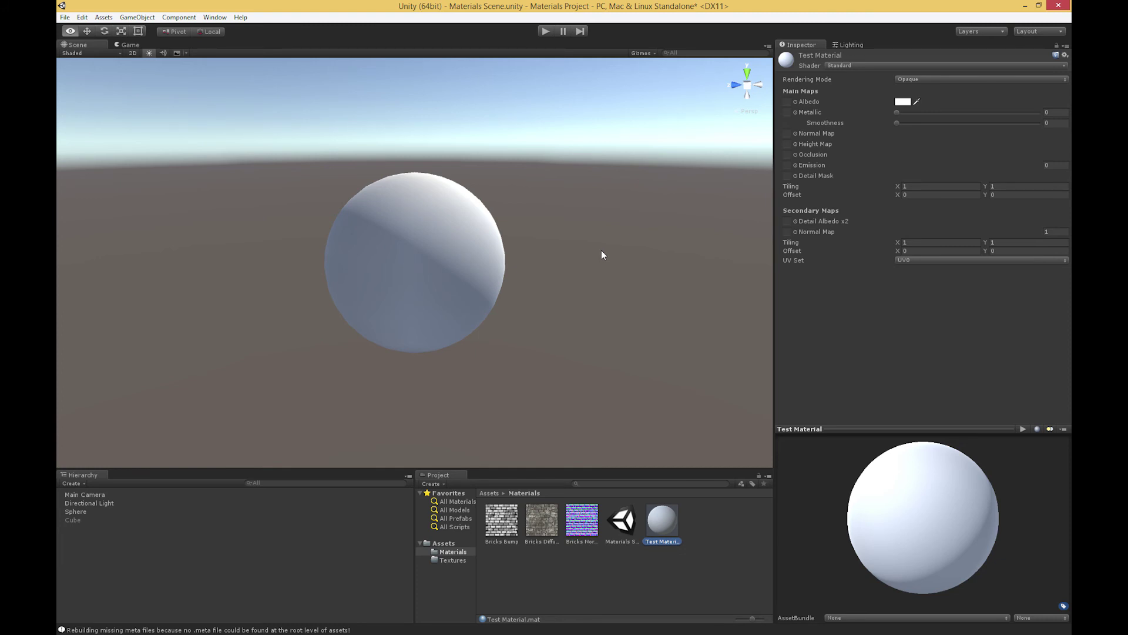
# - Assign Bricks Diffuse, Bricks Normal and Bricks Bump as albedo, normal and height maps; set Tiling X to 2.42
pyautogui.moveTo(542, 528); pyautogui.dragTo(784, 104)
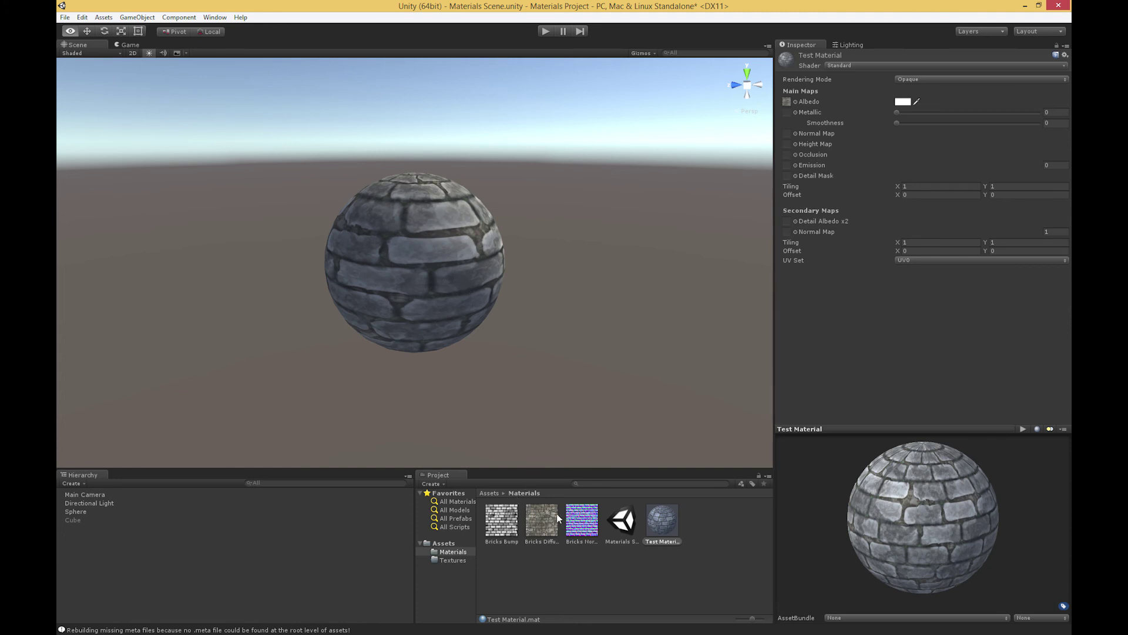
pyautogui.click(581, 524)
pyautogui.moveTo(582, 524); pyautogui.dragTo(788, 134)
pyautogui.moveTo(501, 522); pyautogui.dragTo(790, 148)
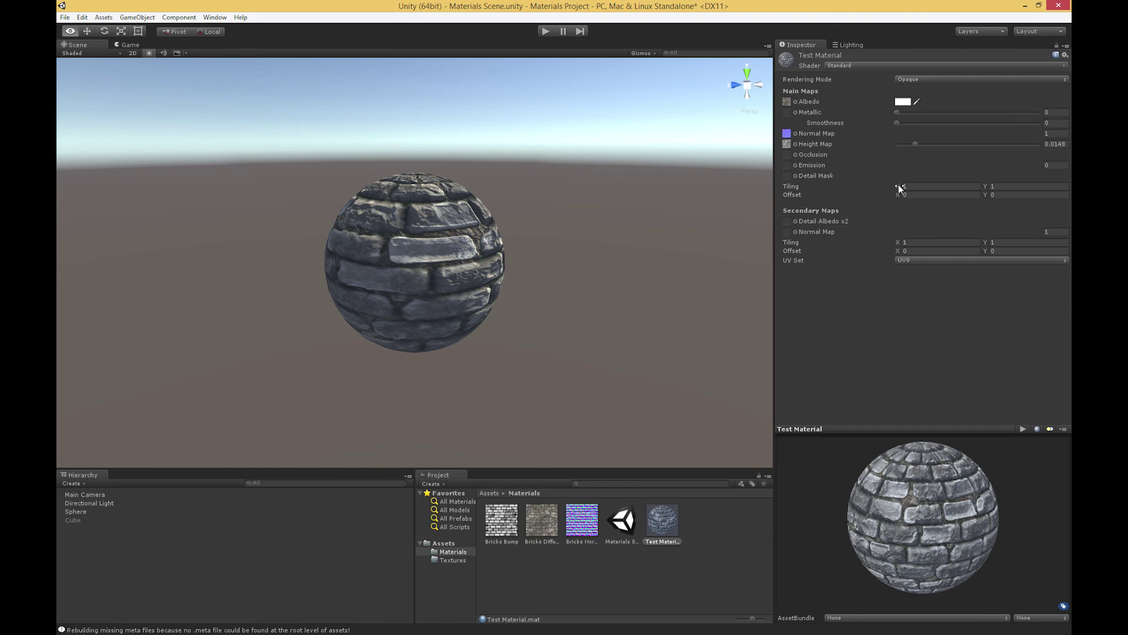
pyautogui.moveTo(898, 185); pyautogui.dragTo(922, 181)
pyautogui.moveTo(517, 241)
pyautogui.keyDown('alt'); pyautogui.mouseDown()
pyautogui.moveTo(451, 288)
pyautogui.moveTo(403, 292)
pyautogui.moveTo(594, 266)
pyautogui.moveTo(573, 265)
pyautogui.mouseUp(); pyautogui.keyUp('alt')
# - Try several Tiling X values, orbiting around the sphere to compare the brick size
pyautogui.click(920, 187)
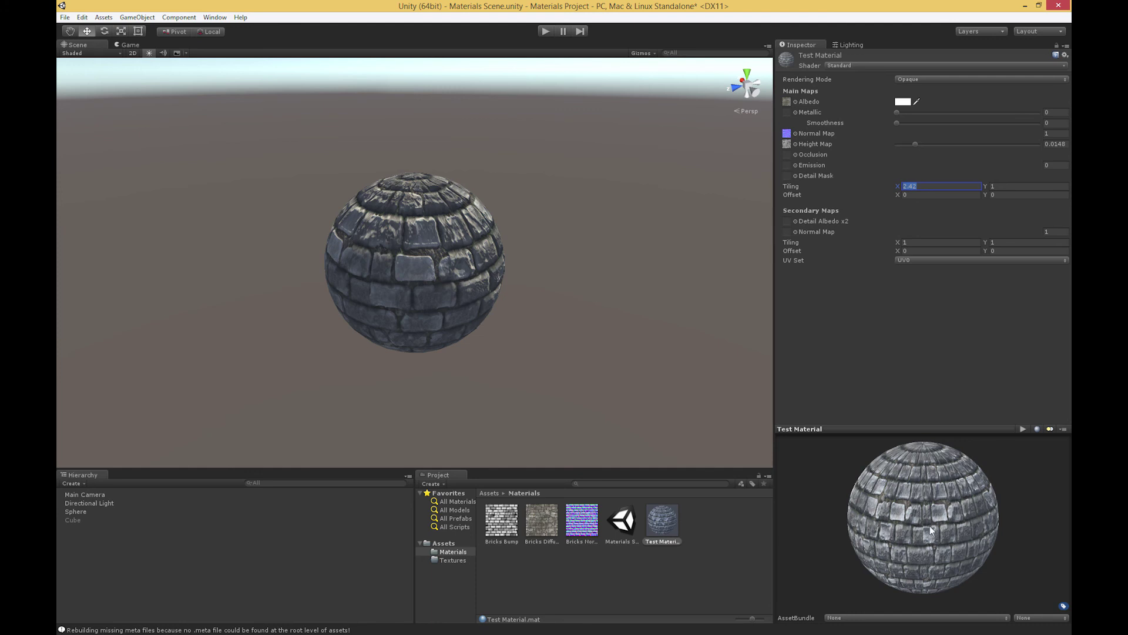
pyautogui.write('2')
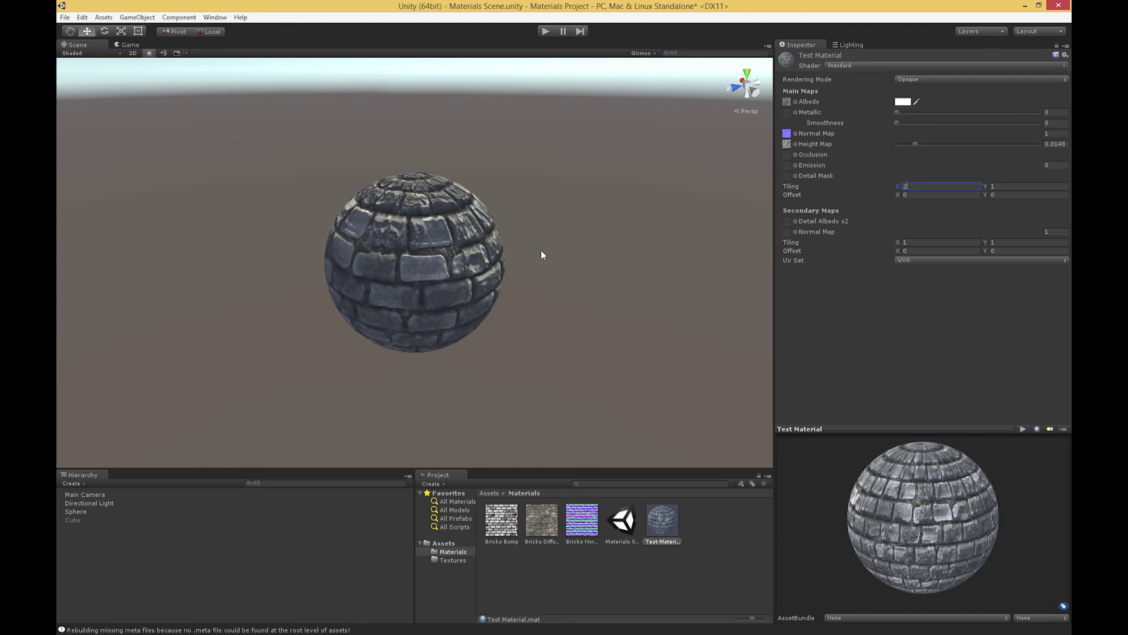
pyautogui.keyDown('alt'); pyautogui.moveTo(534, 257); pyautogui.dragTo(486, 330); pyautogui.keyUp('alt')
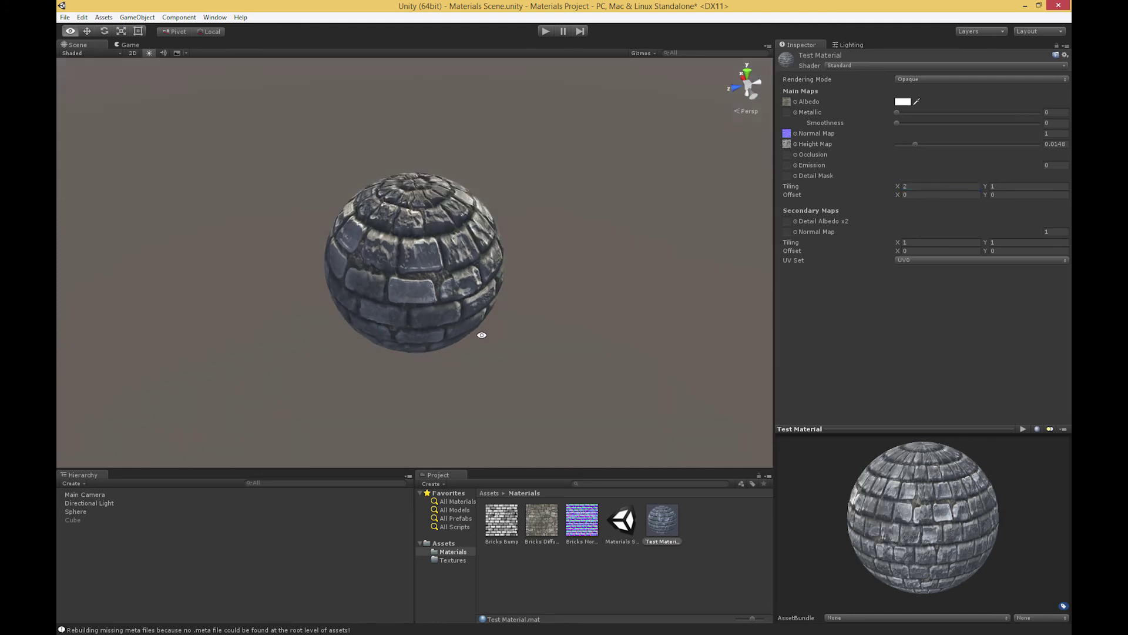
pyautogui.click(918, 187)
pyautogui.write('3')
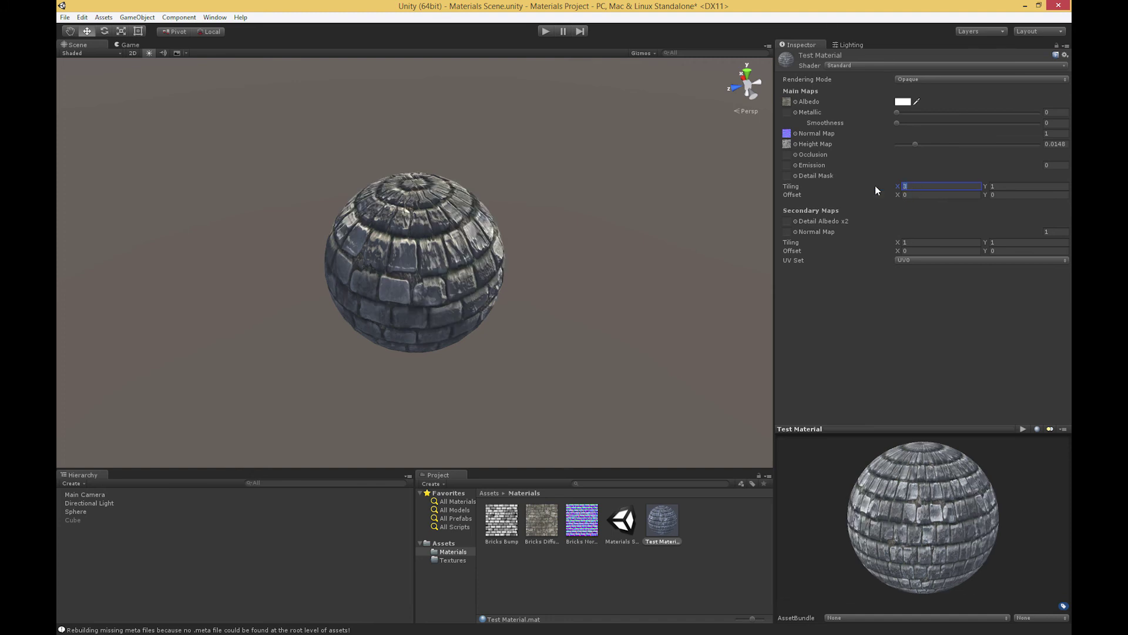
pyautogui.write('4')
pyautogui.keyDown('alt'); pyautogui.moveTo(515, 263); pyautogui.dragTo(664, 217); pyautogui.keyUp('alt')
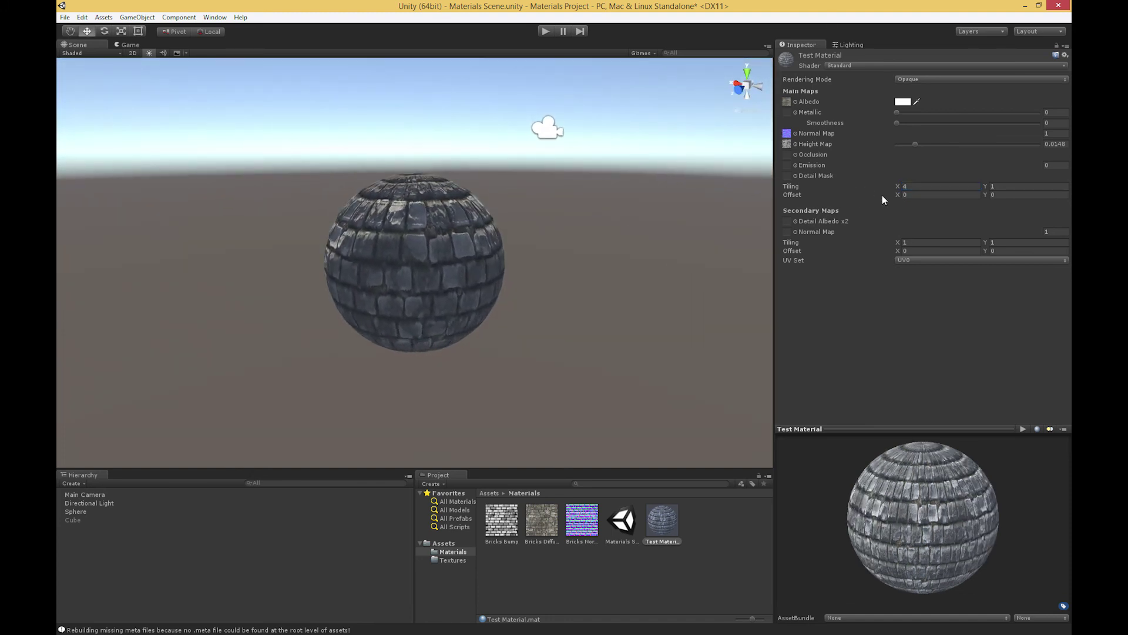
pyautogui.click(997, 186)
pyautogui.write('4')
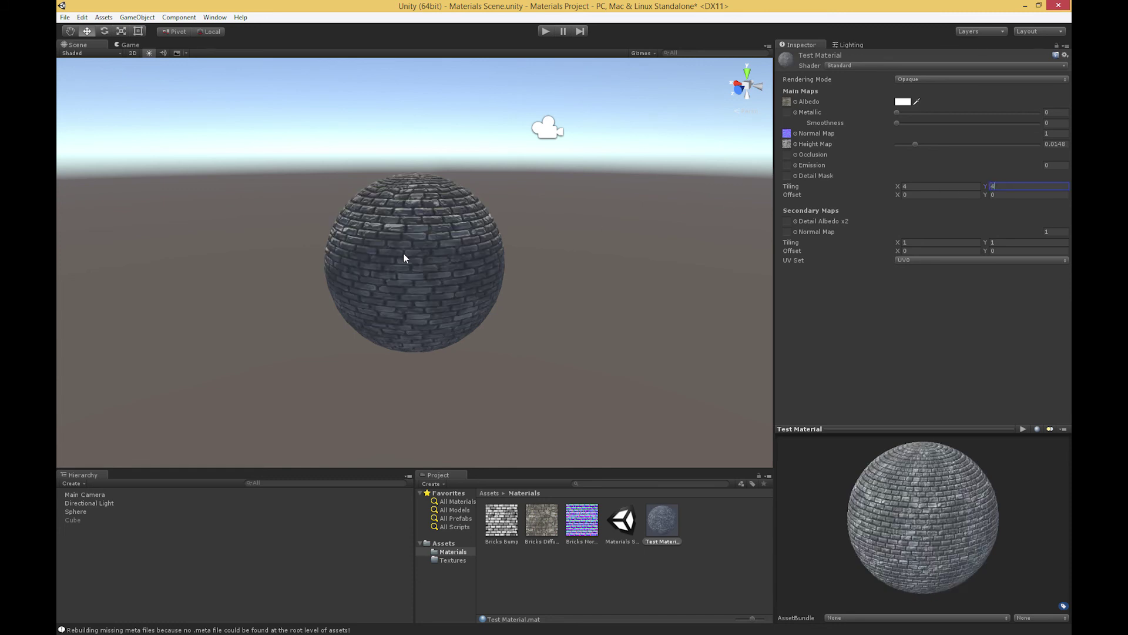
pyautogui.keyDown('alt'); pyautogui.moveTo(402, 260); pyautogui.dragTo(347, 245); pyautogui.keyUp('alt')
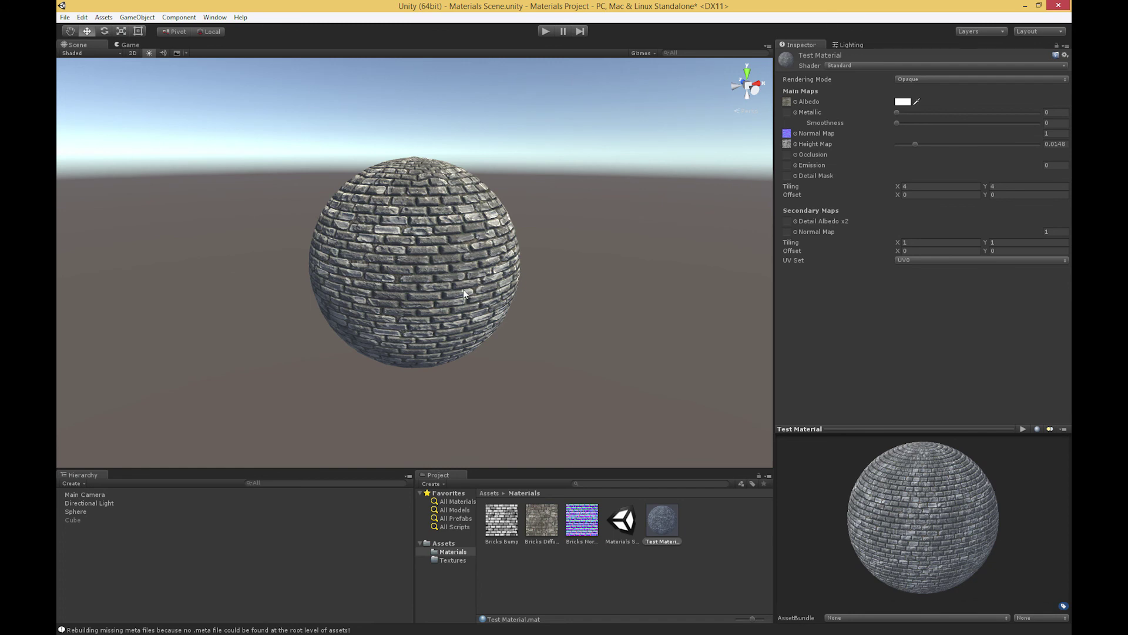
pyautogui.keyDown('alt'); pyautogui.moveTo(400, 232); pyautogui.dragTo(417, 238); pyautogui.keyUp('alt')
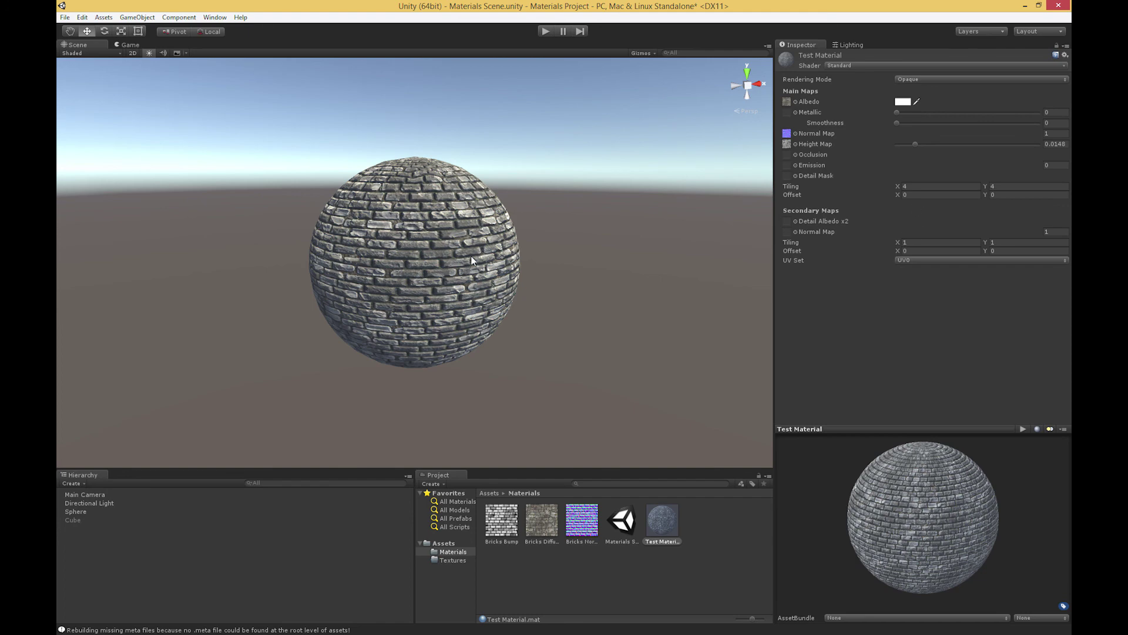
# - Set Tiling X and Y both to 30 and inspect the dense bricks up close
pyautogui.click(914, 186)
pyautogui.write('30')
pyautogui.press('Tab')
pyautogui.write('30')
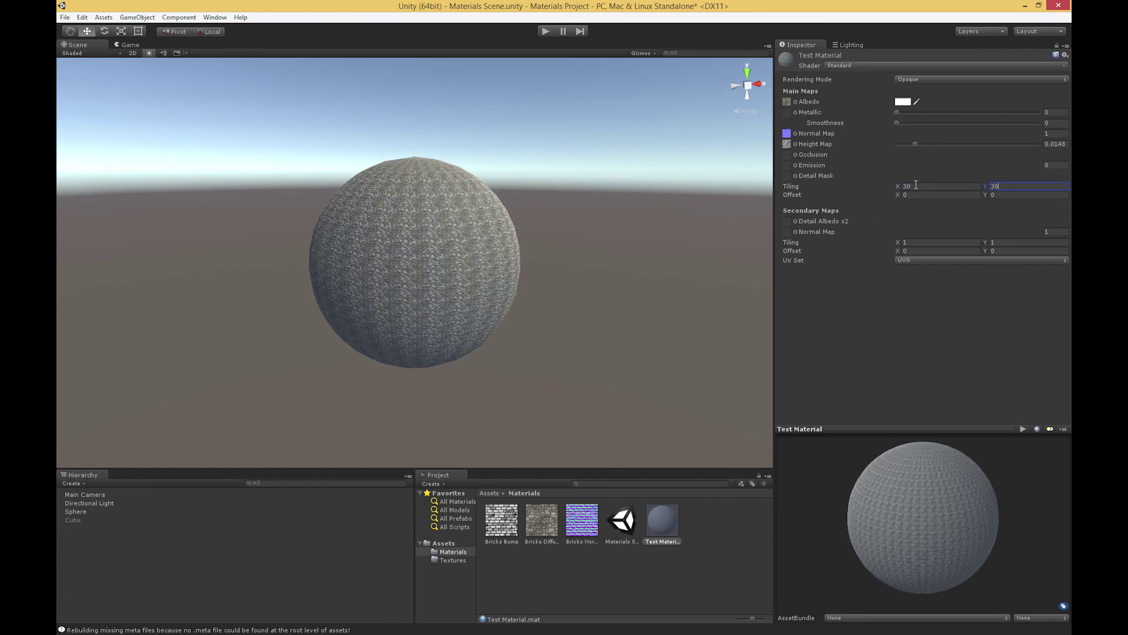
pyautogui.scroll(10, 505, 296)
pyautogui.keyDown('alt'); pyautogui.moveTo(505, 296); pyautogui.dragTo(415, 321); pyautogui.keyUp('alt')
pyautogui.scroll(-10, 468, 291)
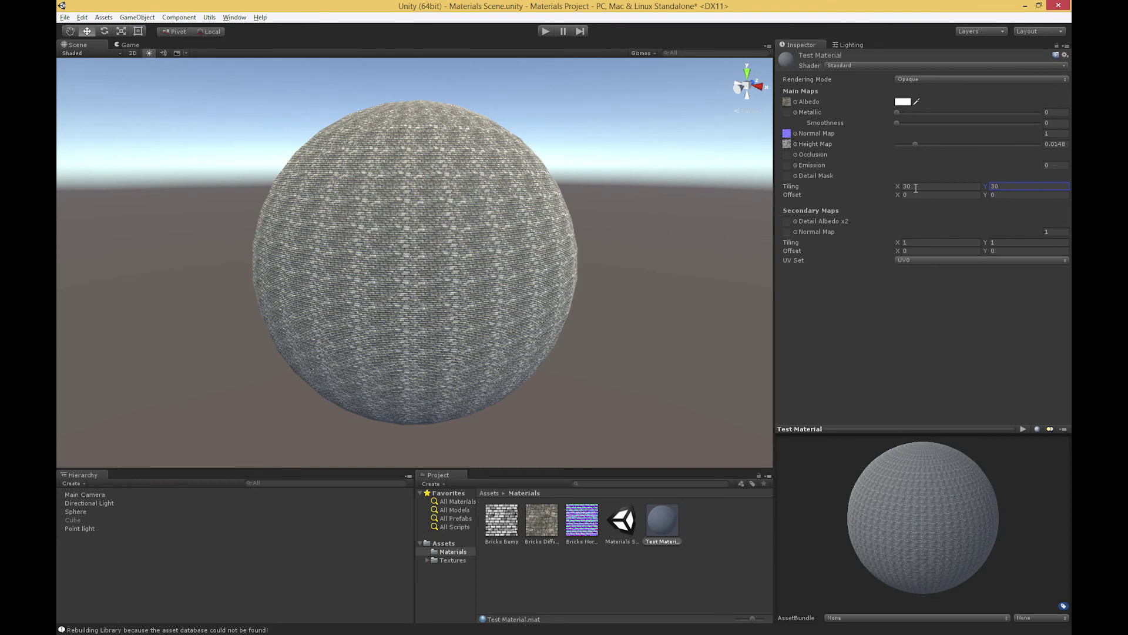
# - Reset Test Material's Tiling X and Y to 1
pyautogui.click(916, 188)
pyautogui.write('1')
pyautogui.press('Tab')
pyautogui.write('1')
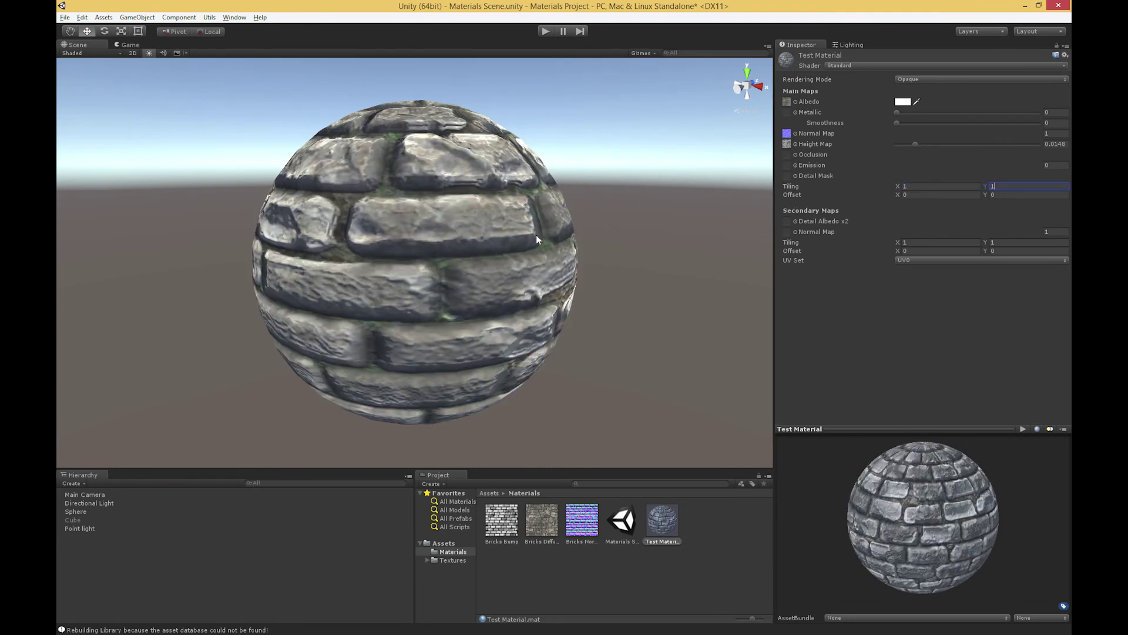
pyautogui.keyDown('alt'); pyautogui.moveTo(442, 245); pyautogui.dragTo(561, 361); pyautogui.keyUp('alt')
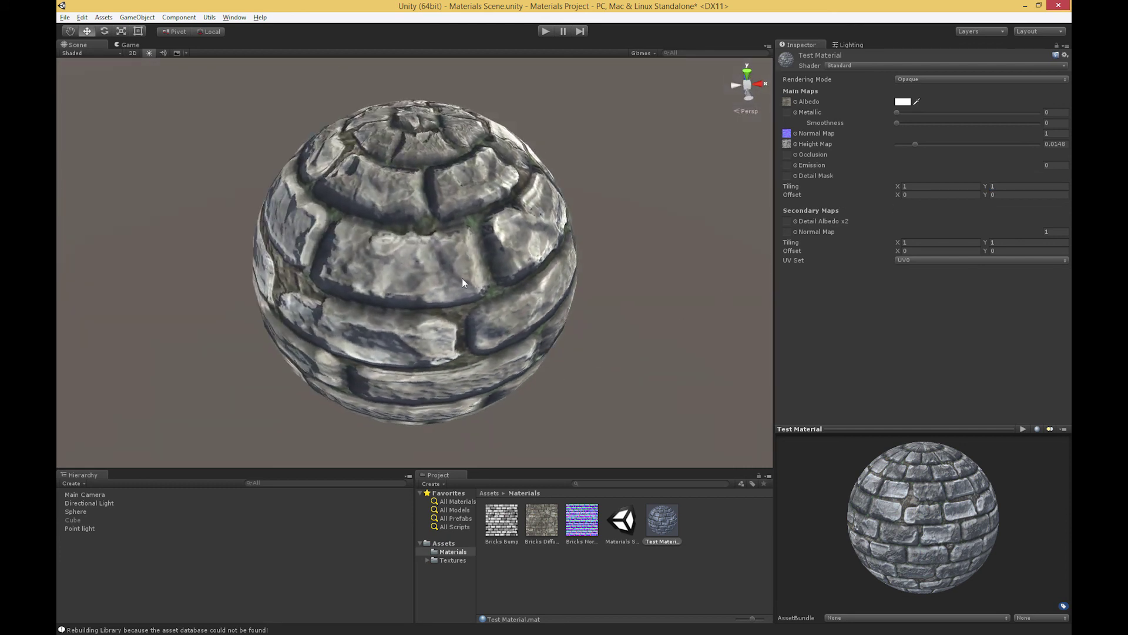
# - Set Tiling X to 1.5, then nudge it up to 1.69
pyautogui.click(896, 186)
pyautogui.write('1.5')
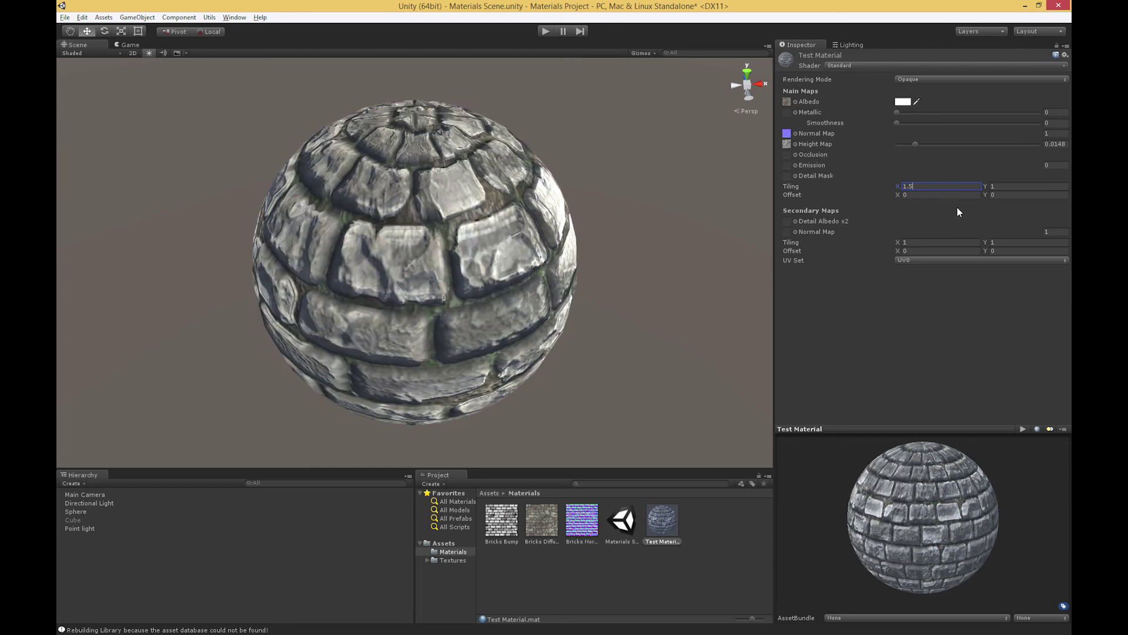
pyautogui.press('Return')
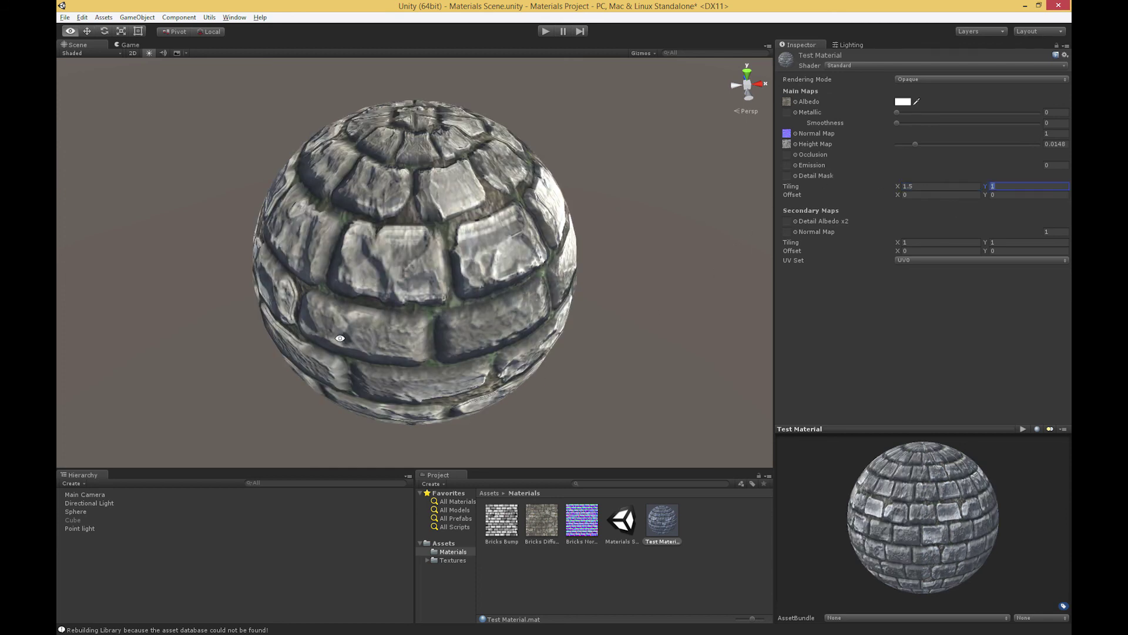
pyautogui.keyDown('alt'); pyautogui.moveTo(340, 338); pyautogui.dragTo(189, 361); pyautogui.keyUp('alt')
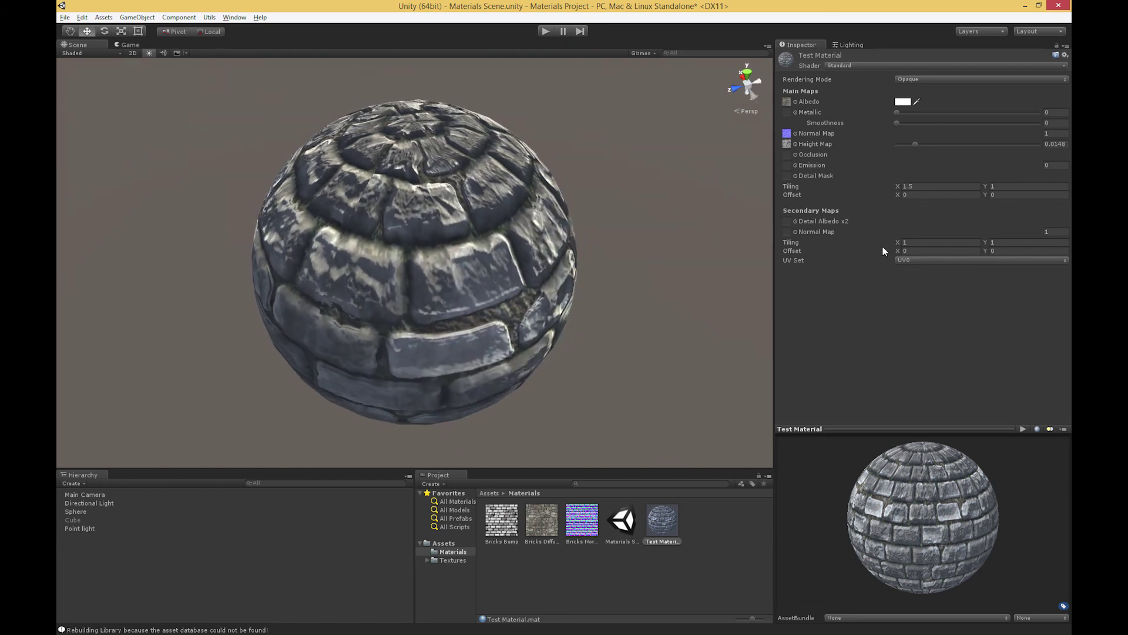
pyautogui.moveTo(897, 186); pyautogui.dragTo(904, 186)
pyautogui.keyDown('alt'); pyautogui.moveTo(390, 230); pyautogui.dragTo(482, 236); pyautogui.keyUp('alt')
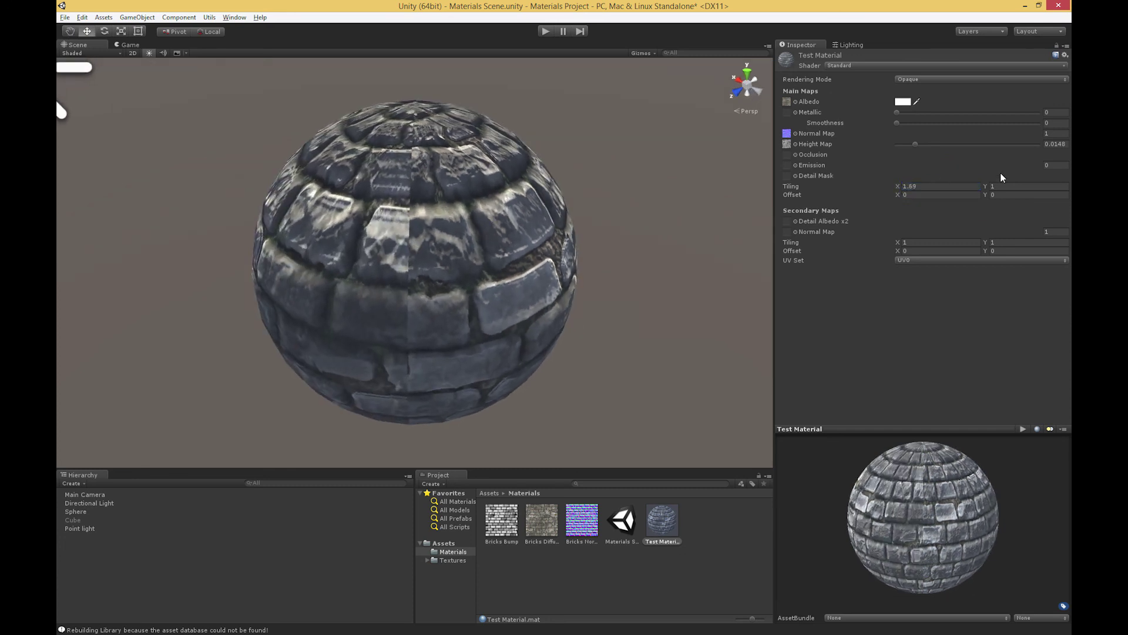
# - Set the texture Offset to Y 0.32 and X 1.3 to slide the bricks
pyautogui.moveTo(899, 195); pyautogui.dragTo(925, 197)
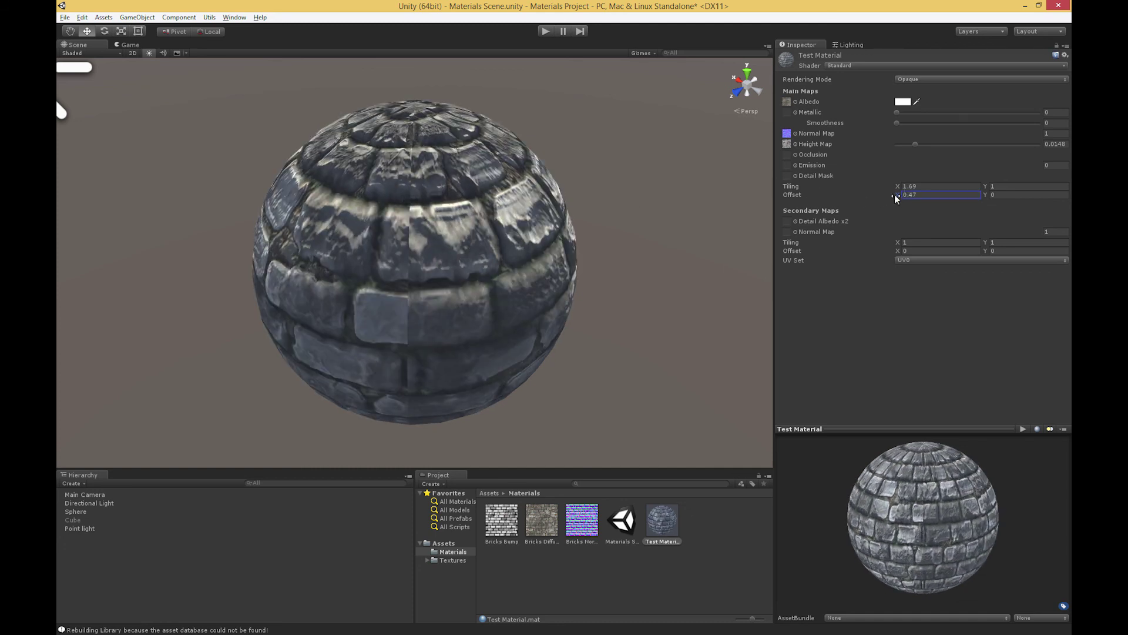
pyautogui.moveTo(900, 200); pyautogui.dragTo(990, 196)
pyautogui.click(987, 196)
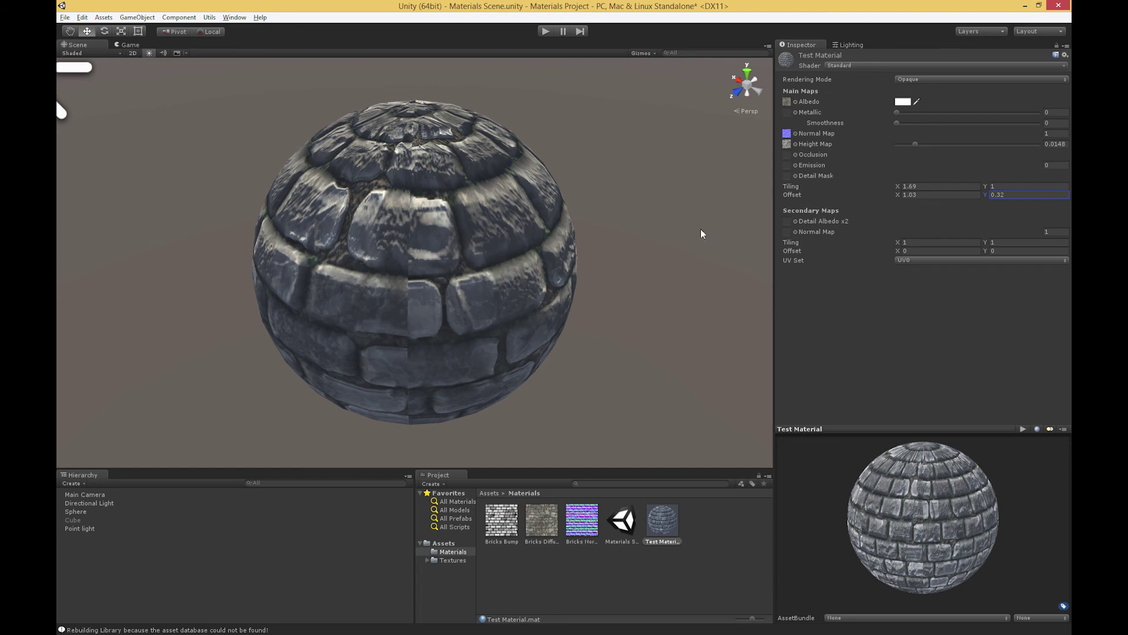
pyautogui.keyDown('alt'); pyautogui.moveTo(523, 292); pyautogui.dragTo(415, 285); pyautogui.keyUp('alt')
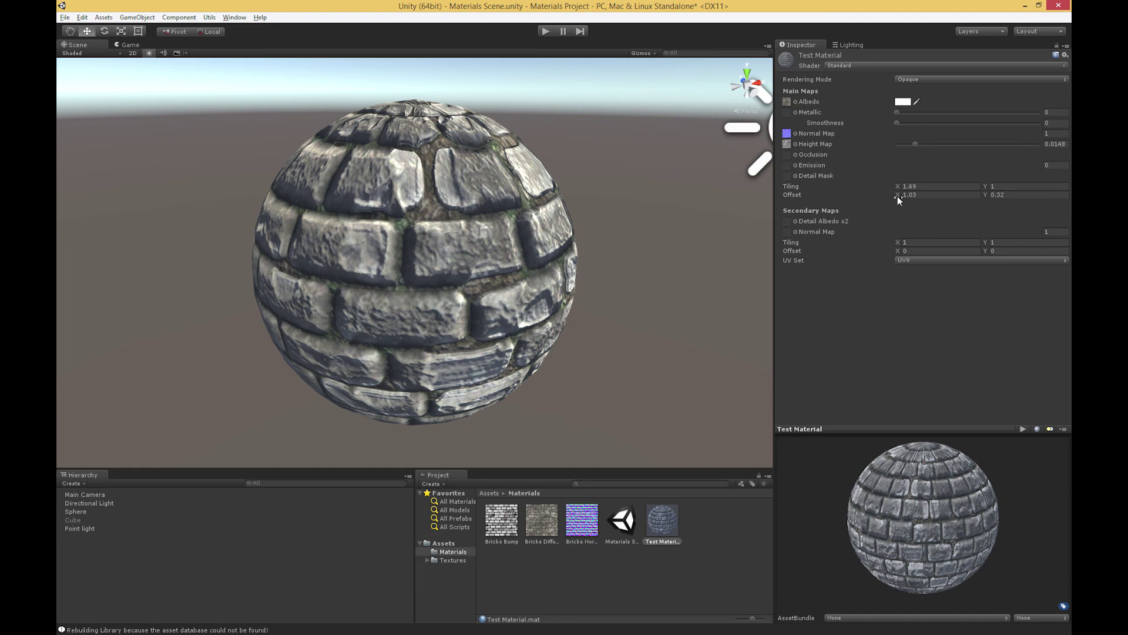
pyautogui.moveTo(897, 196); pyautogui.dragTo(905, 195)
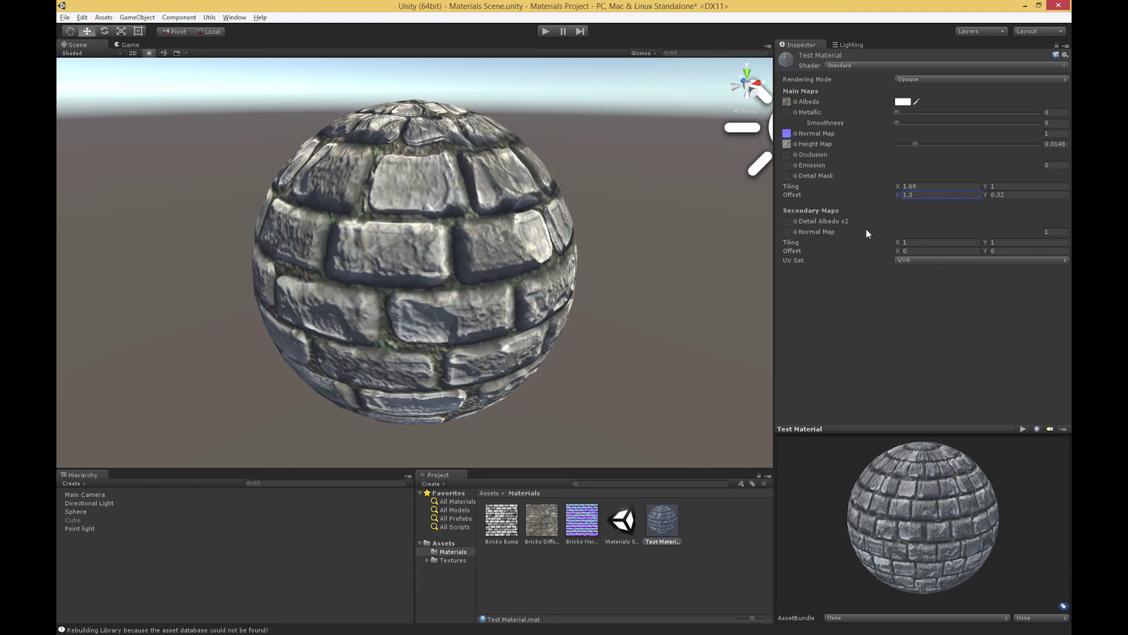